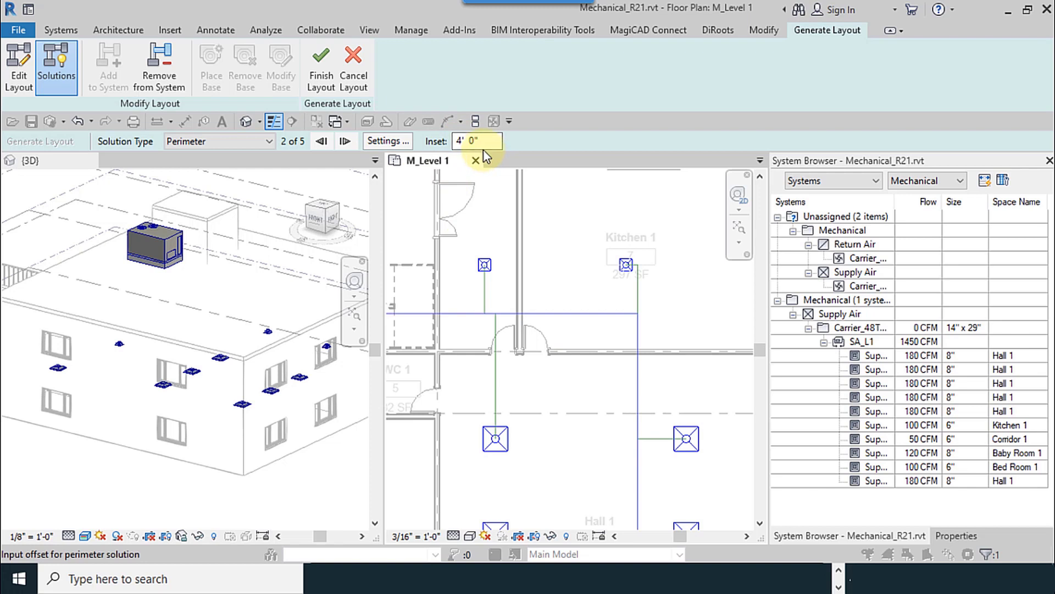
Try perimeter layout insets of 3' 0", 0' 0" and again 3' 0" for the supply air duct routing
{"action": "scroll", "coordinate": [685, 439], "scroll_direction": "up", "scroll_amount": 1}
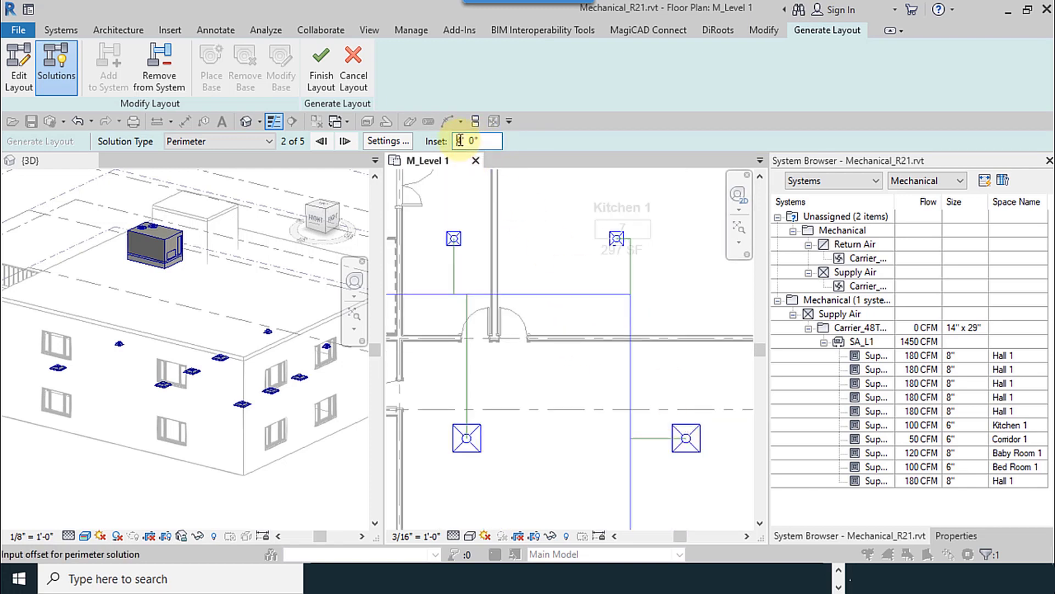
{"action": "type", "text": "3"}
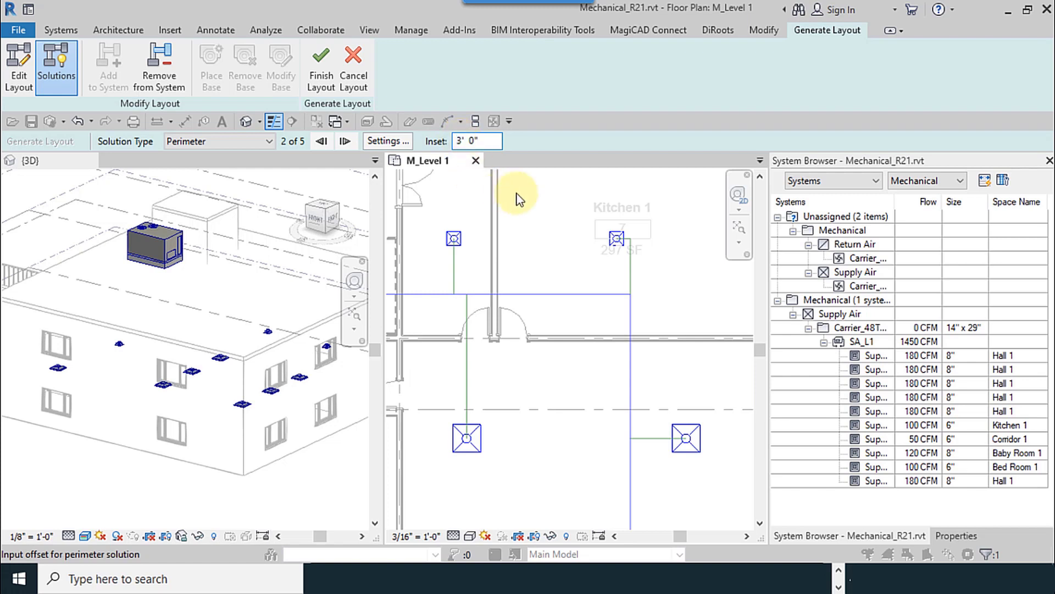
{"action": "key", "text": "Return"}
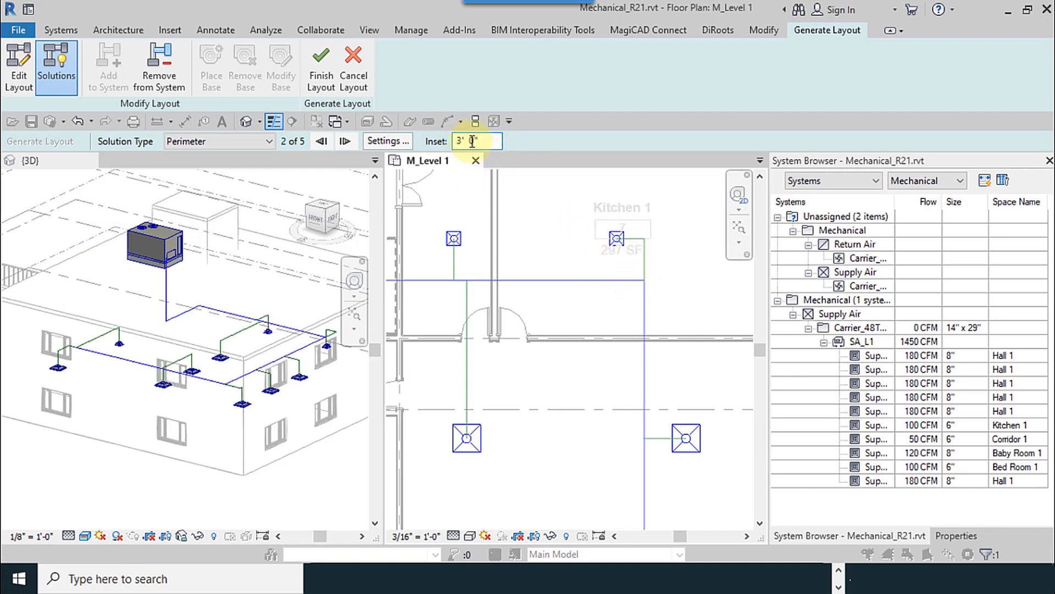
{"action": "type", "text": "2"}
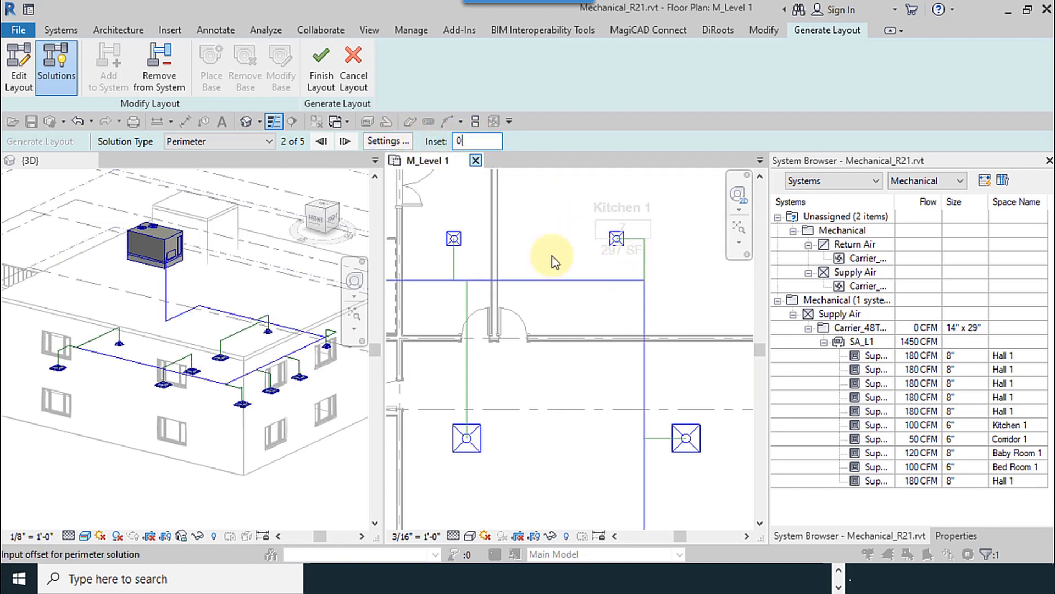
{"action": "key", "text": "Return"}
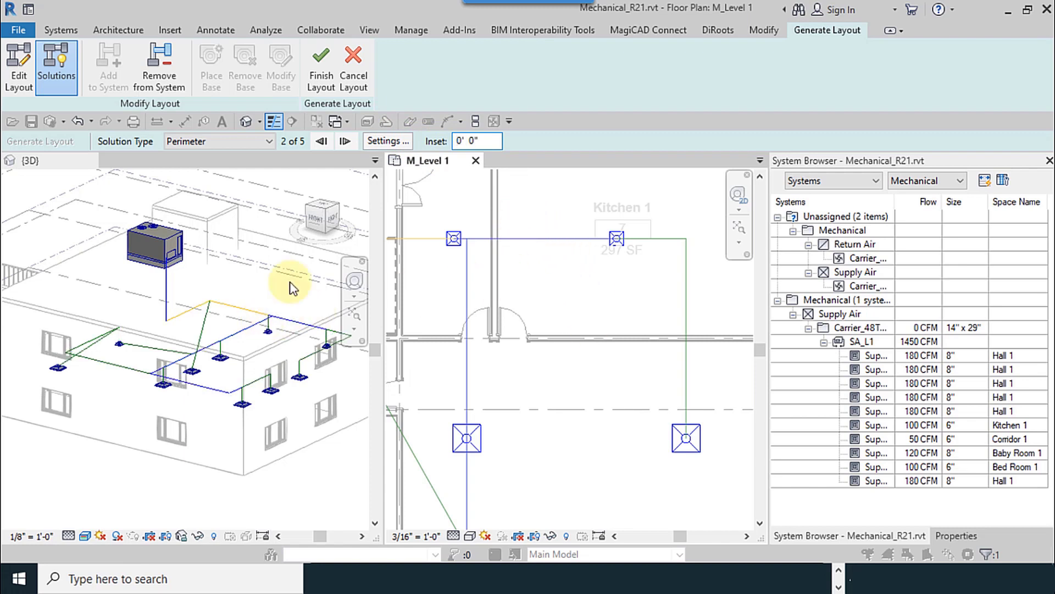
{"action": "left_click_drag", "start_coordinate": [471, 142], "coordinate": [428, 143]}
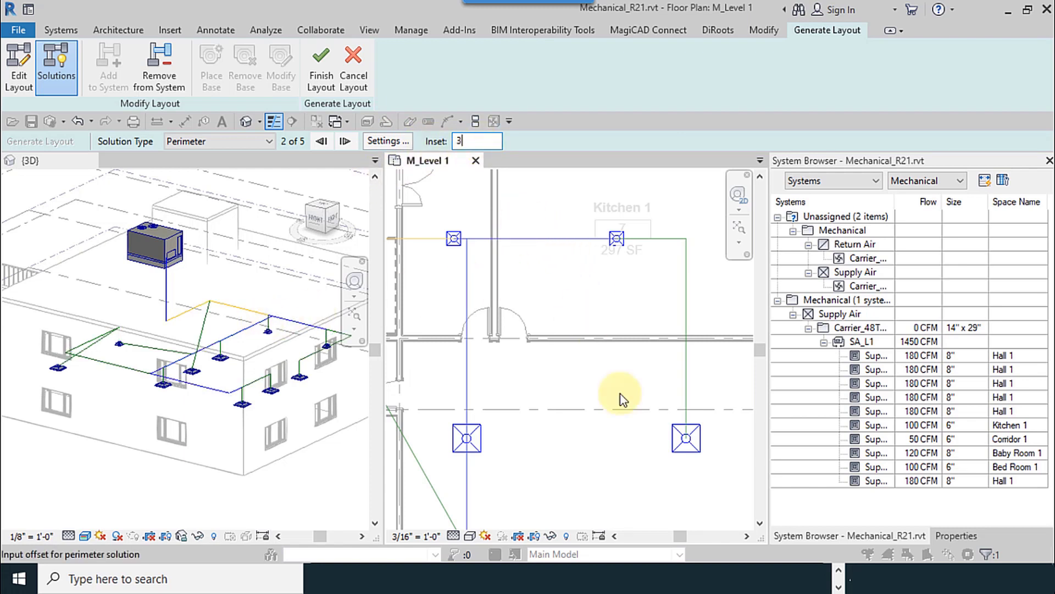
{"action": "type", "text": "3"}
{"action": "key", "text": "Return"}
Set the inset of the perimeter duct layout solution to 5' 0"
{"action": "scroll", "coordinate": [621, 249], "scroll_direction": "down", "scroll_amount": 2}
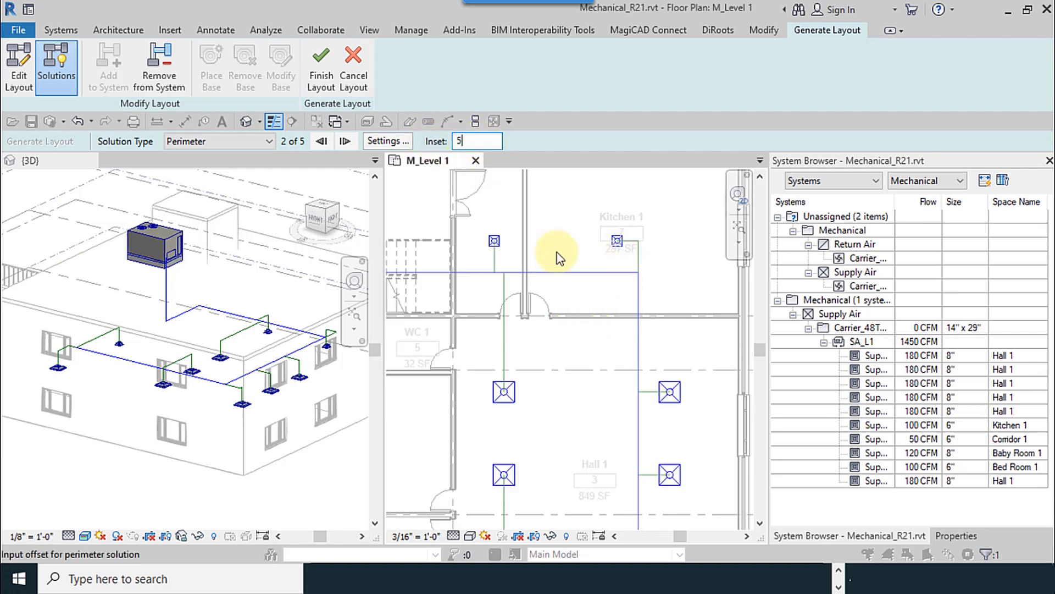
{"action": "type", "text": "5"}
{"action": "key", "text": "Return"}
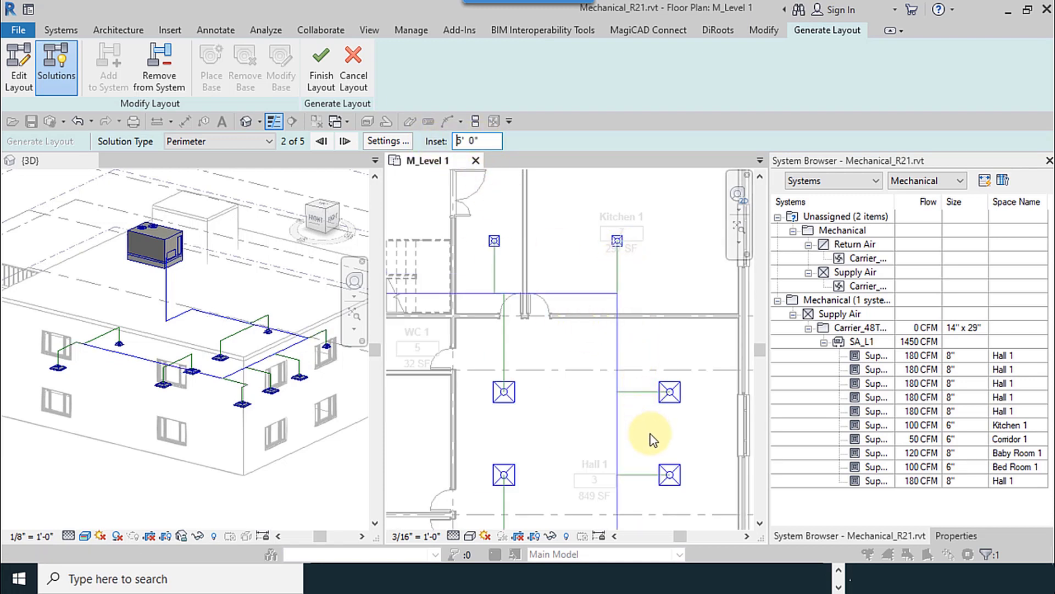
Examine the perimeter solution in the 3D view and floor plan, checking how the main and branches reach each air terminal
{"action": "scroll", "coordinate": [627, 278], "scroll_direction": "up", "scroll_amount": 2}
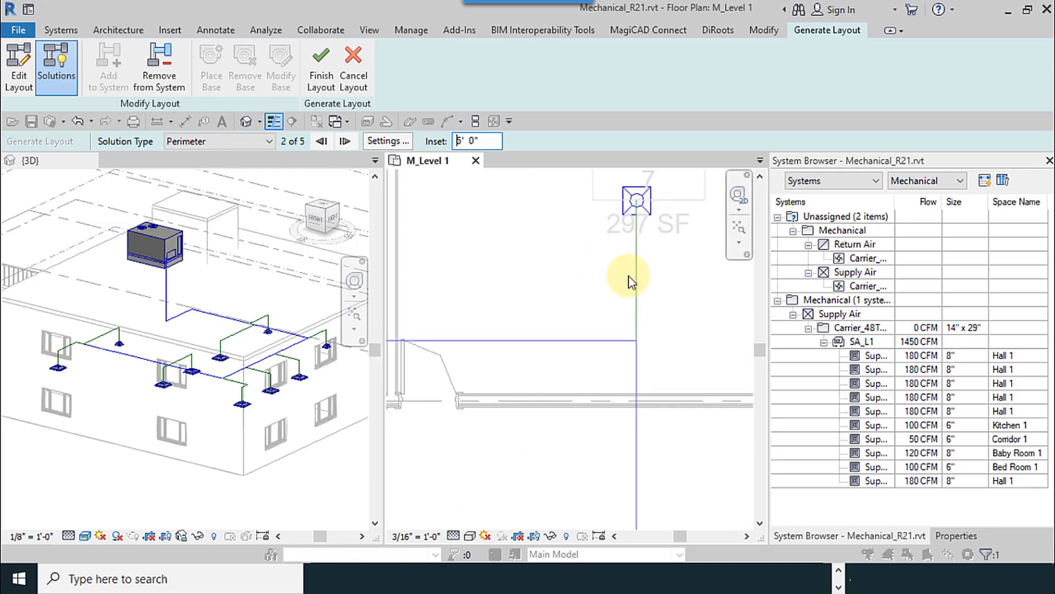
{"action": "scroll", "coordinate": [346, 374], "scroll_direction": "up", "scroll_amount": 4}
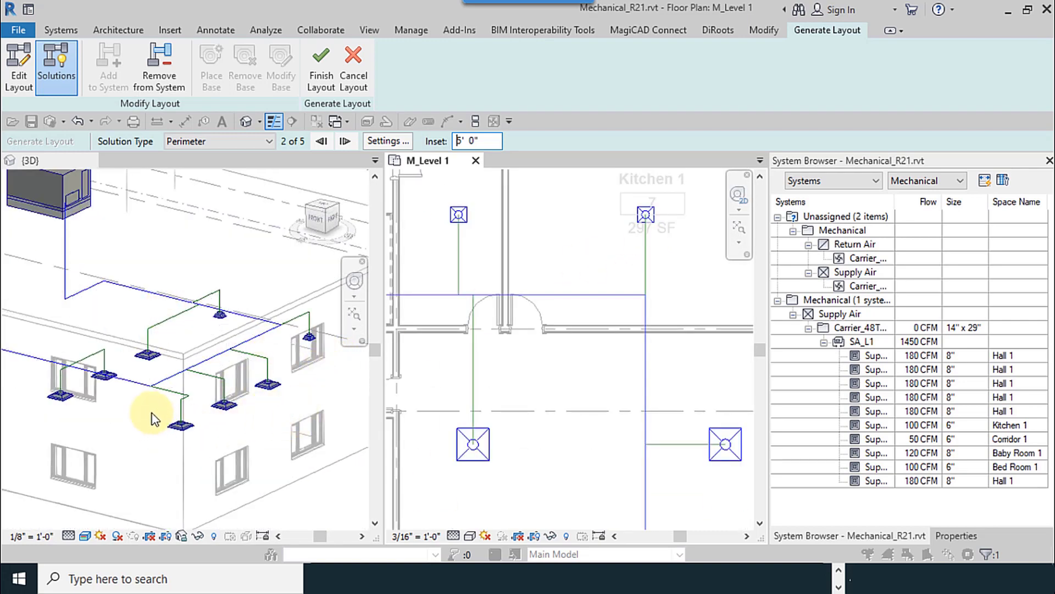
{"action": "scroll", "coordinate": [159, 416], "scroll_direction": "up", "scroll_amount": 2}
{"action": "scroll", "coordinate": [168, 416], "scroll_direction": "down", "scroll_amount": 5}
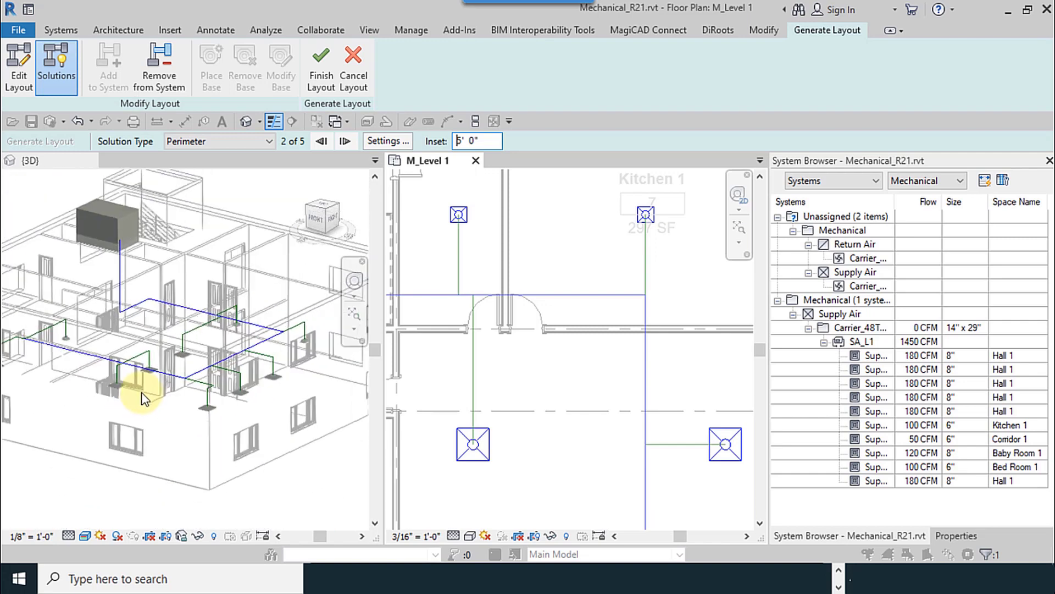
{"action": "scroll", "coordinate": [33, 360], "scroll_direction": "down", "scroll_amount": 3}
{"action": "scroll", "coordinate": [96, 363], "scroll_direction": "up", "scroll_amount": 3}
{"action": "scroll", "coordinate": [98, 369], "scroll_direction": "down", "scroll_amount": 2}
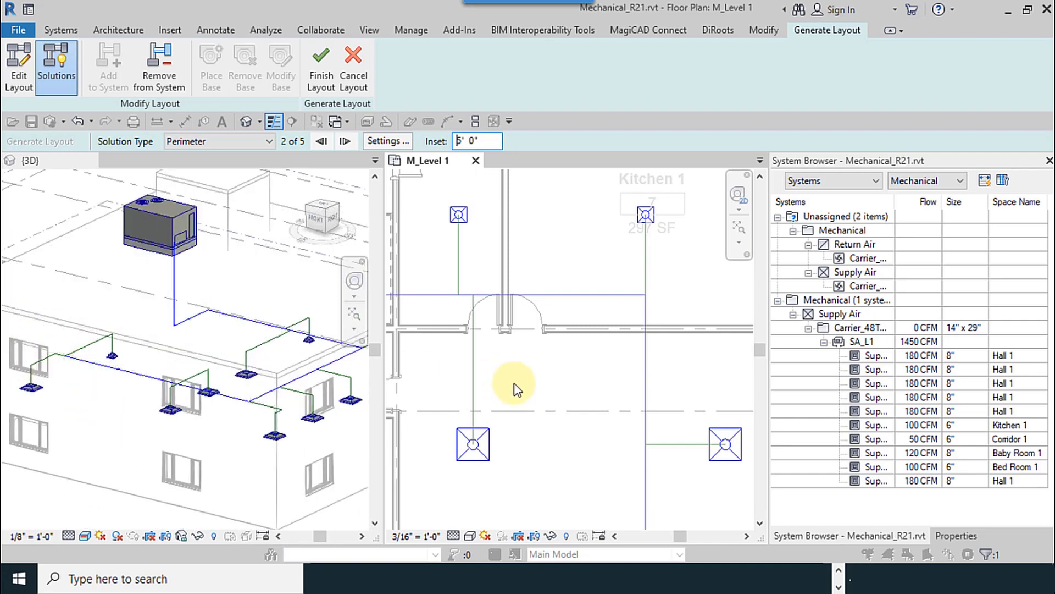
{"action": "scroll", "coordinate": [536, 324], "scroll_direction": "down", "scroll_amount": 4}
{"action": "scroll", "coordinate": [494, 397], "scroll_direction": "up", "scroll_amount": 3}
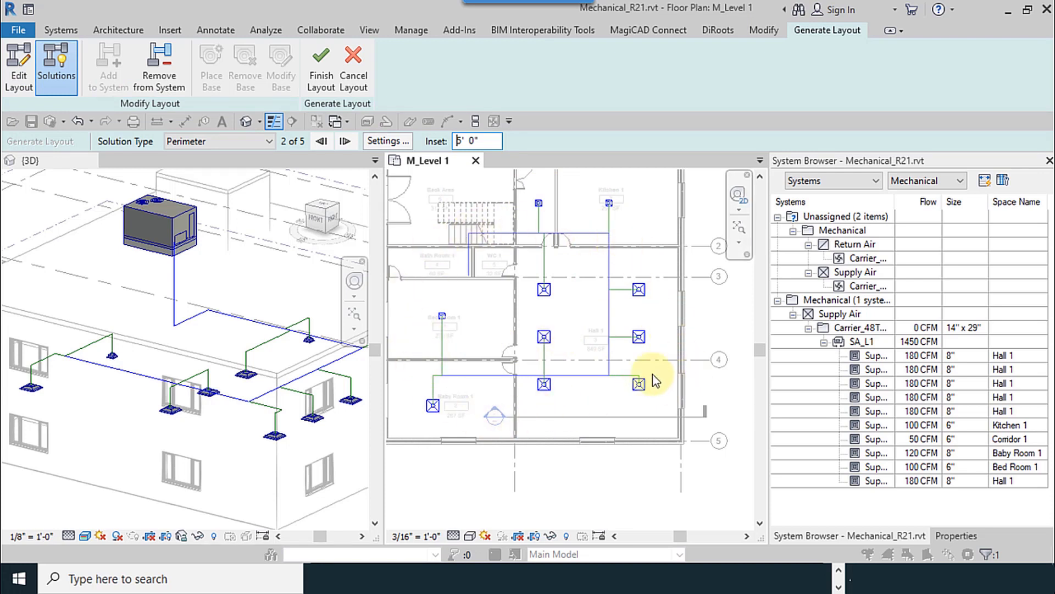
{"action": "scroll", "coordinate": [652, 373], "scroll_direction": "down", "scroll_amount": 1}
{"action": "scroll", "coordinate": [492, 301], "scroll_direction": "up", "scroll_amount": 1}
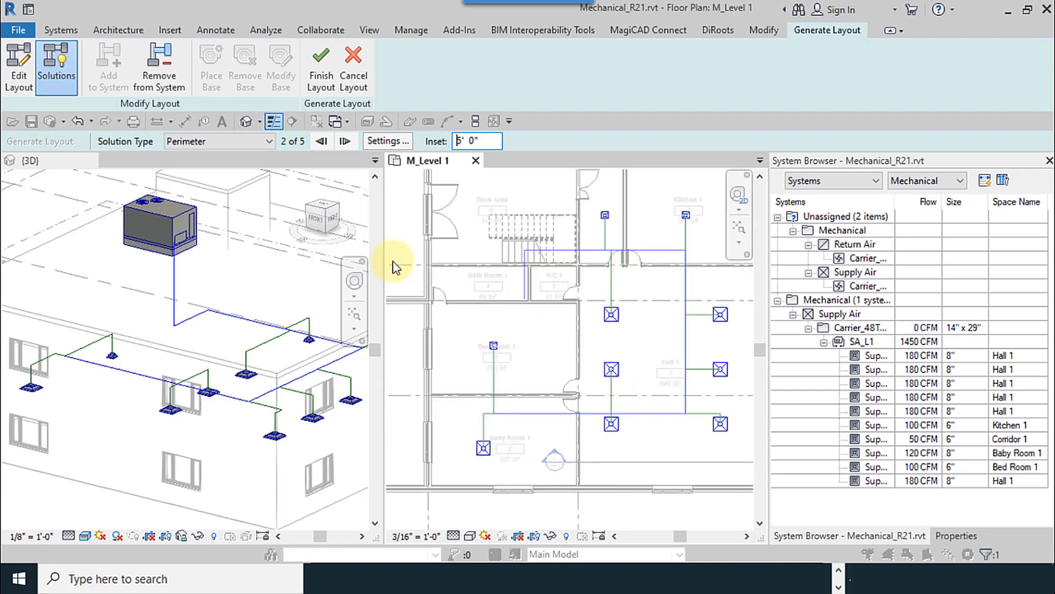
Start editing the layout and move the horizontal main through Baby Room 1 and Hall 1 up beside the Bed Room 1 wall
{"action": "left_click", "coordinate": [14, 88]}
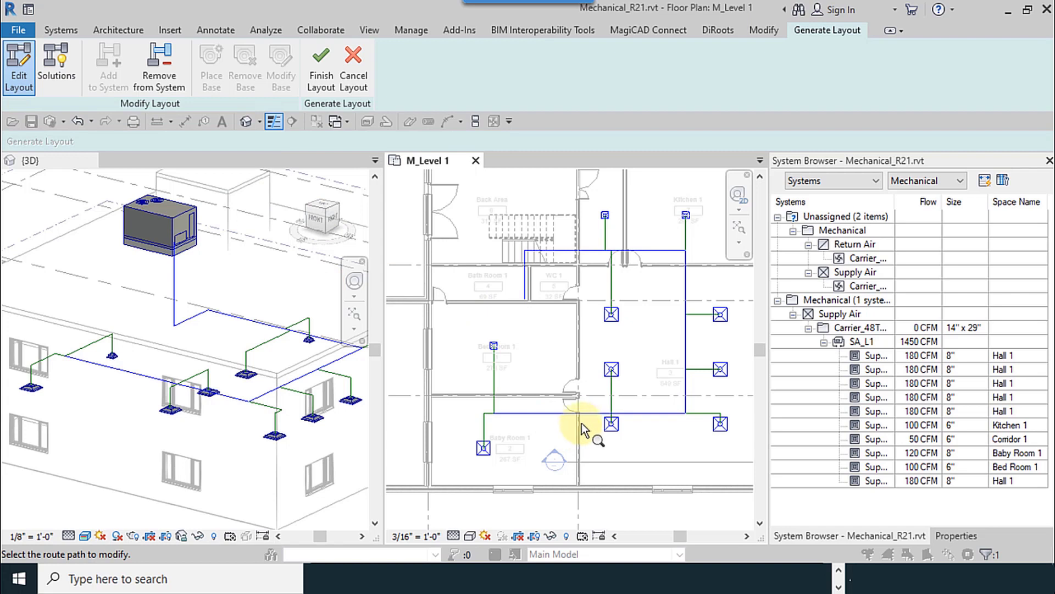
{"action": "scroll", "coordinate": [569, 421], "scroll_direction": "up", "scroll_amount": 1}
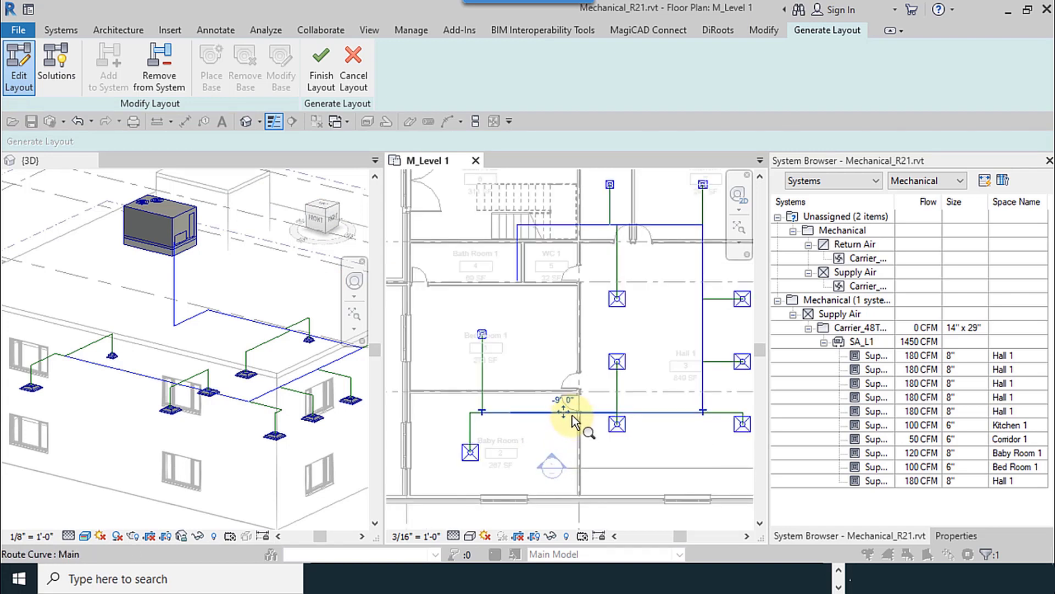
{"action": "left_click_drag", "start_coordinate": [562, 403], "coordinate": [563, 398]}
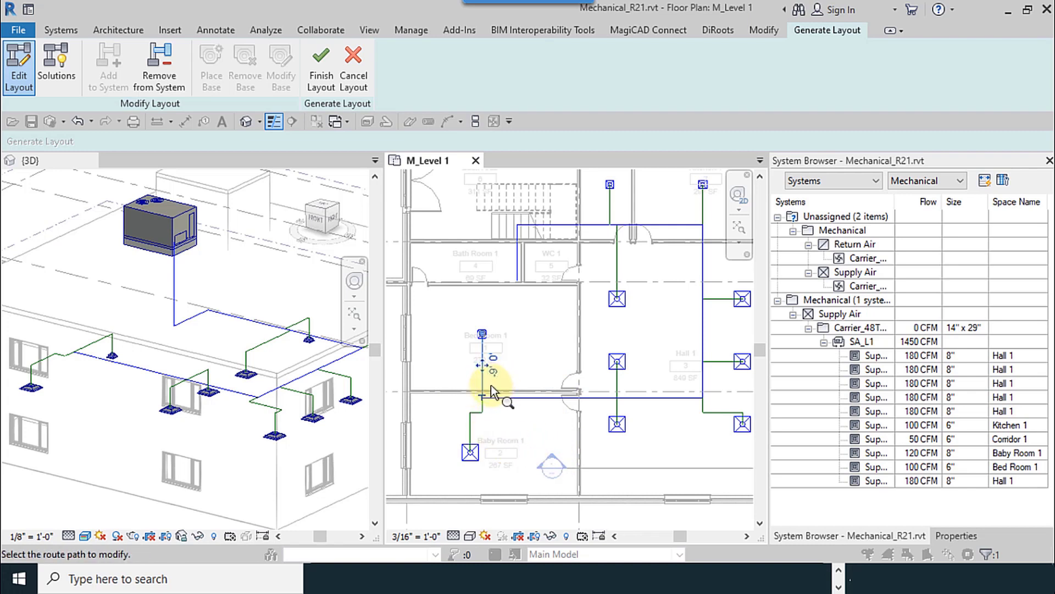
Shift the Bed Room 1 branch and the short offset branch below it into line with the Baby Room 1 air terminal
{"action": "scroll", "coordinate": [490, 385], "scroll_direction": "up", "scroll_amount": 3}
{"action": "left_click_drag", "start_coordinate": [484, 360], "coordinate": [462, 360]}
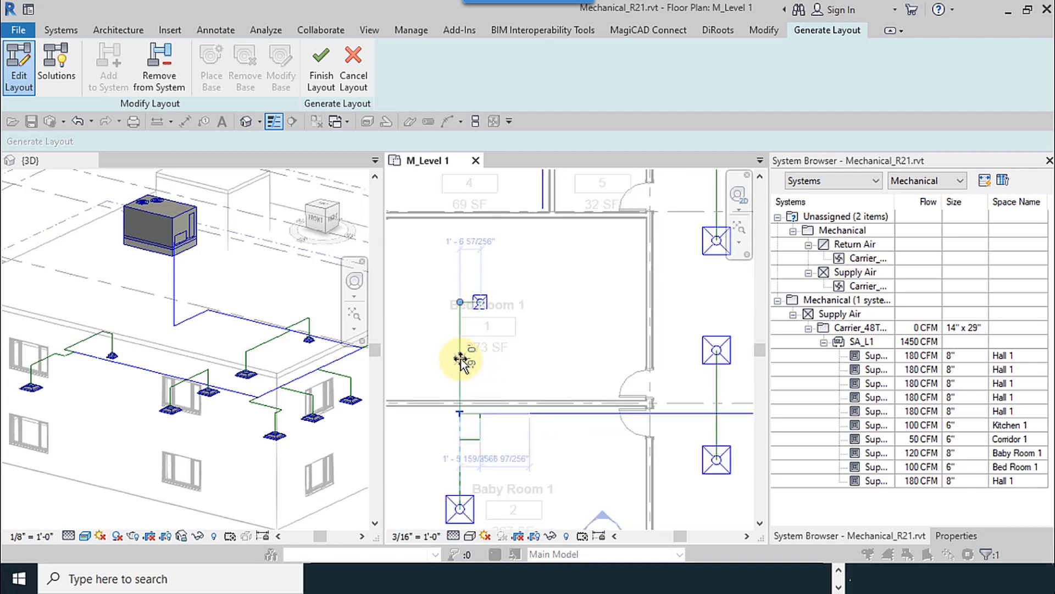
{"action": "left_click", "coordinate": [548, 429]}
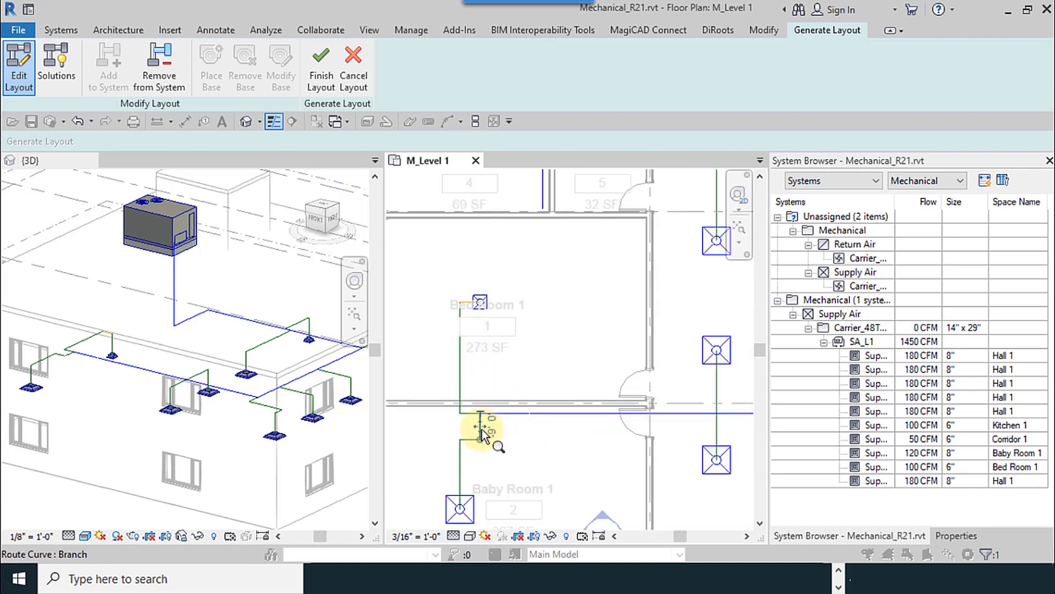
{"action": "left_click_drag", "start_coordinate": [480, 424], "coordinate": [460, 427]}
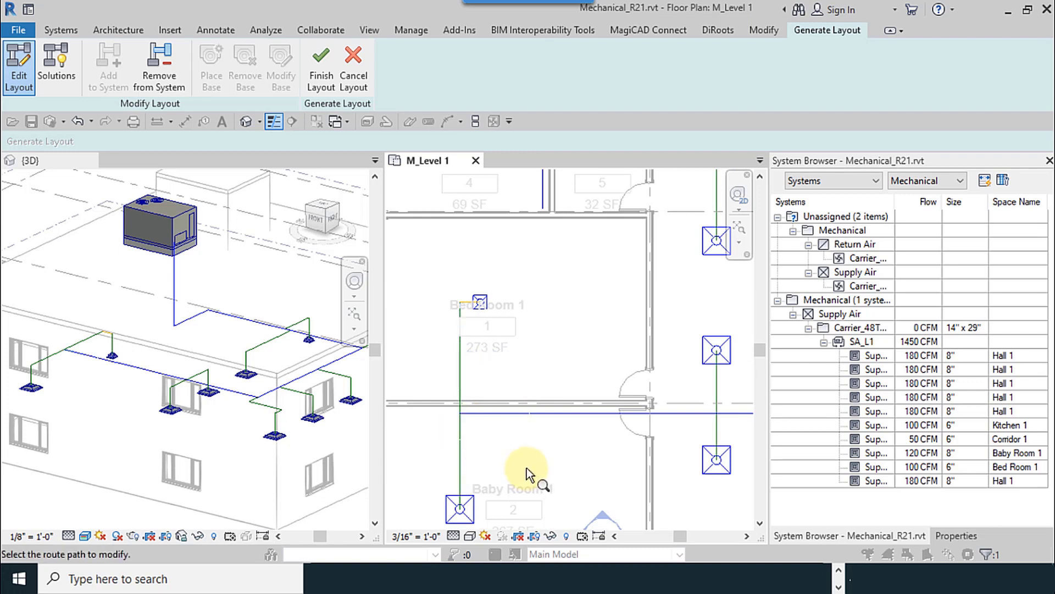
Move the horizontal branch at the lower-right Hall 1 air terminal down into line with that terminal's center
{"action": "scroll", "coordinate": [417, 407], "scroll_direction": "down", "scroll_amount": 2}
{"action": "middle_click_drag", "start_coordinate": [425, 412], "coordinate": [490, 385]}
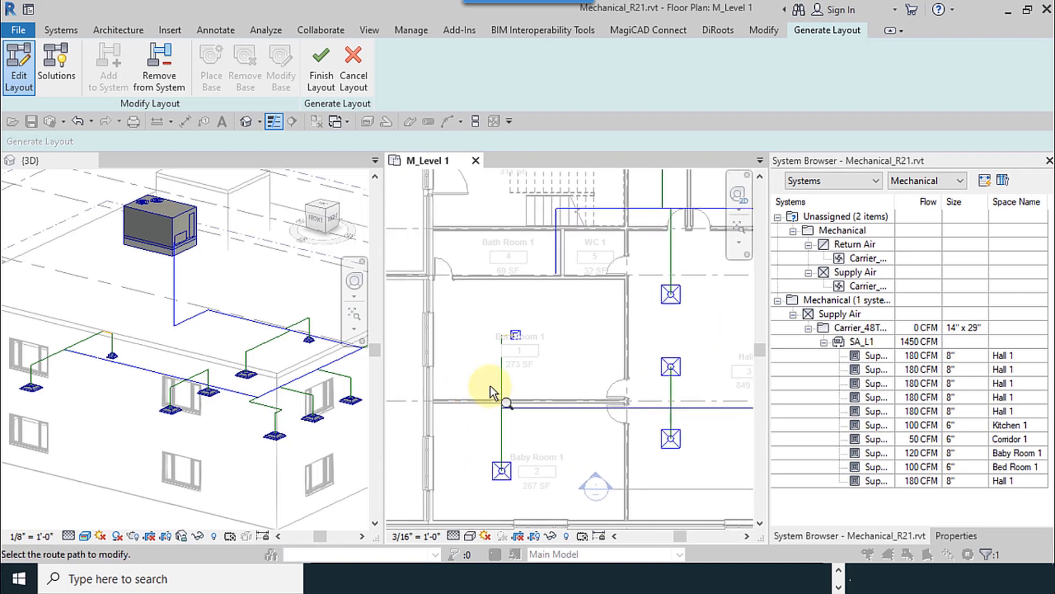
{"action": "middle_click_drag", "start_coordinate": [532, 457], "coordinate": [504, 453]}
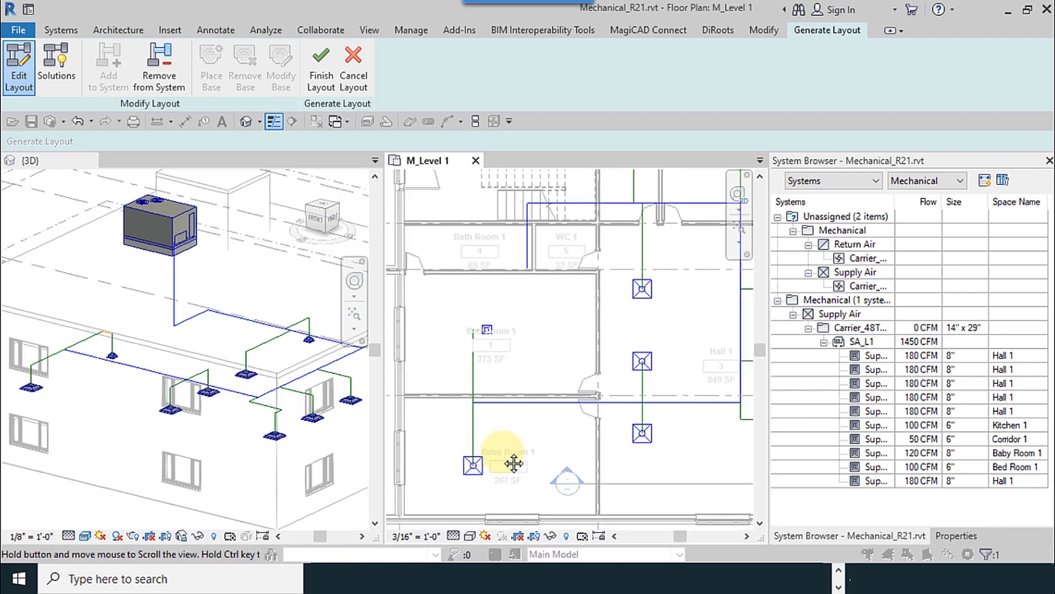
{"action": "scroll", "coordinate": [486, 337], "scroll_direction": "up", "scroll_amount": 5}
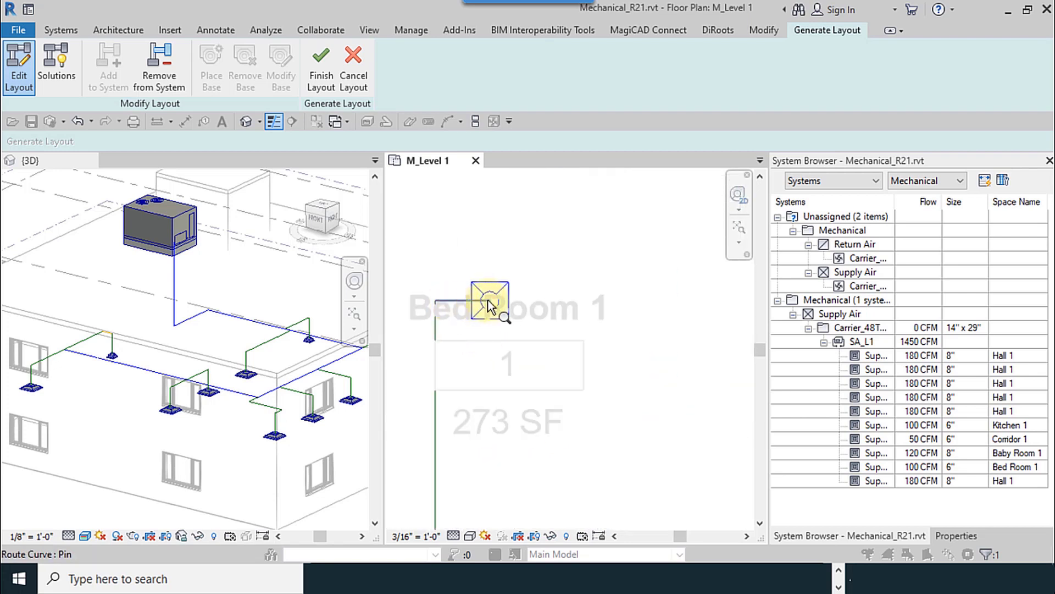
{"action": "scroll", "coordinate": [439, 316], "scroll_direction": "down", "scroll_amount": 4}
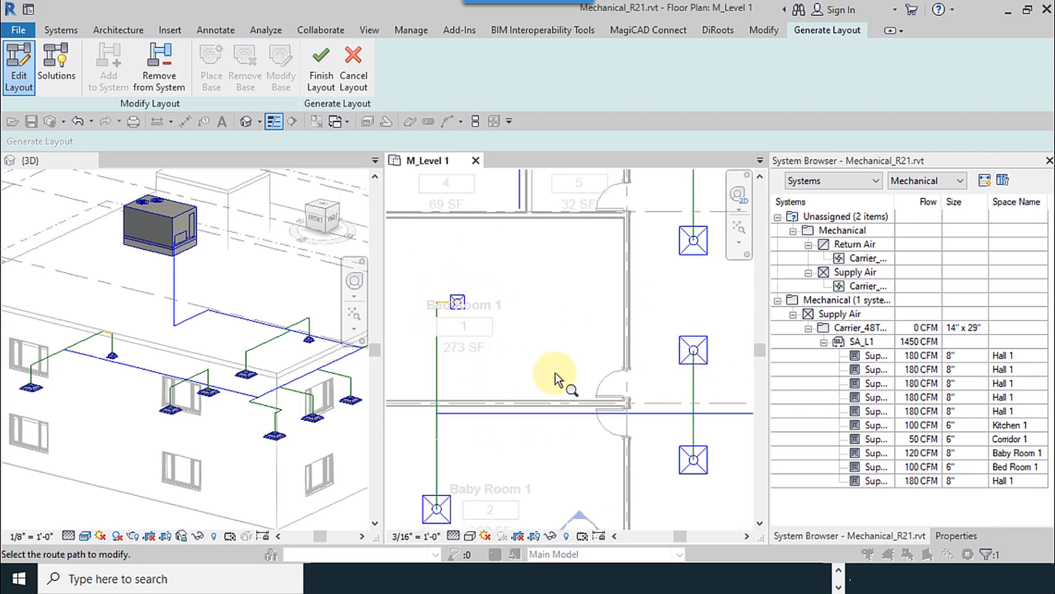
{"action": "scroll", "coordinate": [505, 341], "scroll_direction": "down", "scroll_amount": 3}
{"action": "scroll", "coordinate": [682, 358], "scroll_direction": "up", "scroll_amount": 3}
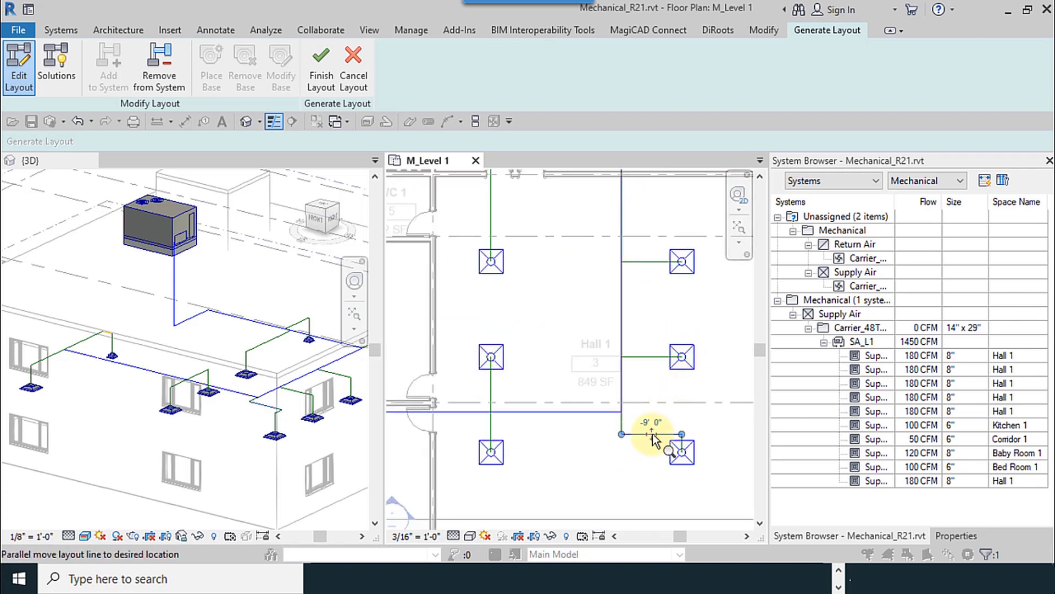
{"action": "left_click_drag", "start_coordinate": [652, 434], "coordinate": [652, 452]}
{"action": "scroll", "coordinate": [637, 481], "scroll_direction": "down", "scroll_amount": 3}
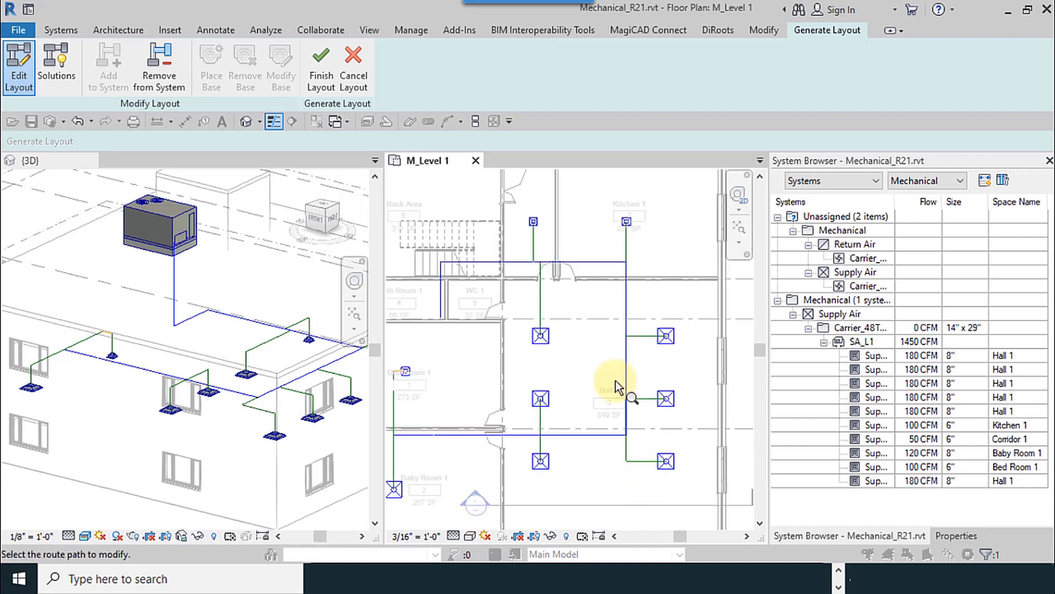
Return to the layout solutions, keep the Custom solution type, and finish the layout to generate the ductwork
{"action": "scroll", "coordinate": [596, 345], "scroll_direction": "down", "scroll_amount": 1}
{"action": "middle_click_drag", "start_coordinate": [586, 320], "coordinate": [615, 339]}
{"action": "scroll", "coordinate": [614, 338], "scroll_direction": "up", "scroll_amount": 3}
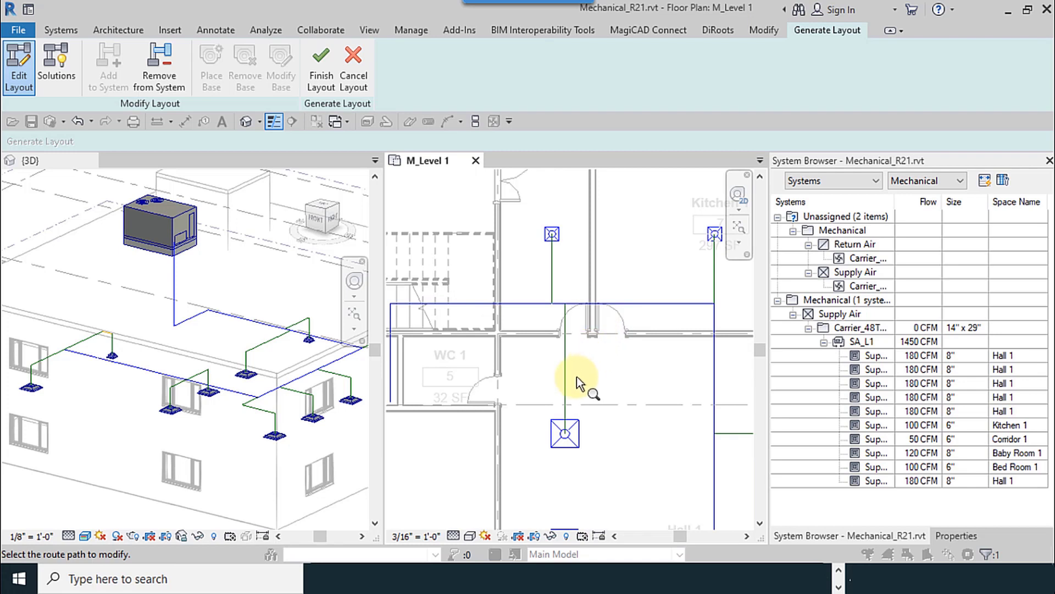
{"action": "scroll", "coordinate": [560, 317], "scroll_direction": "down", "scroll_amount": 2}
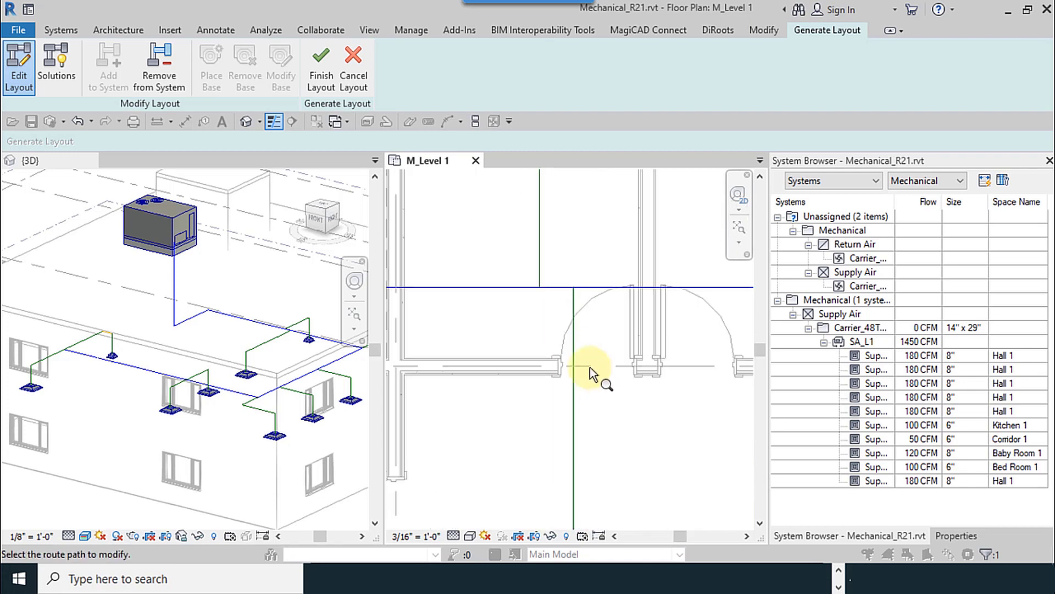
{"action": "scroll", "coordinate": [567, 278], "scroll_direction": "down", "scroll_amount": 4}
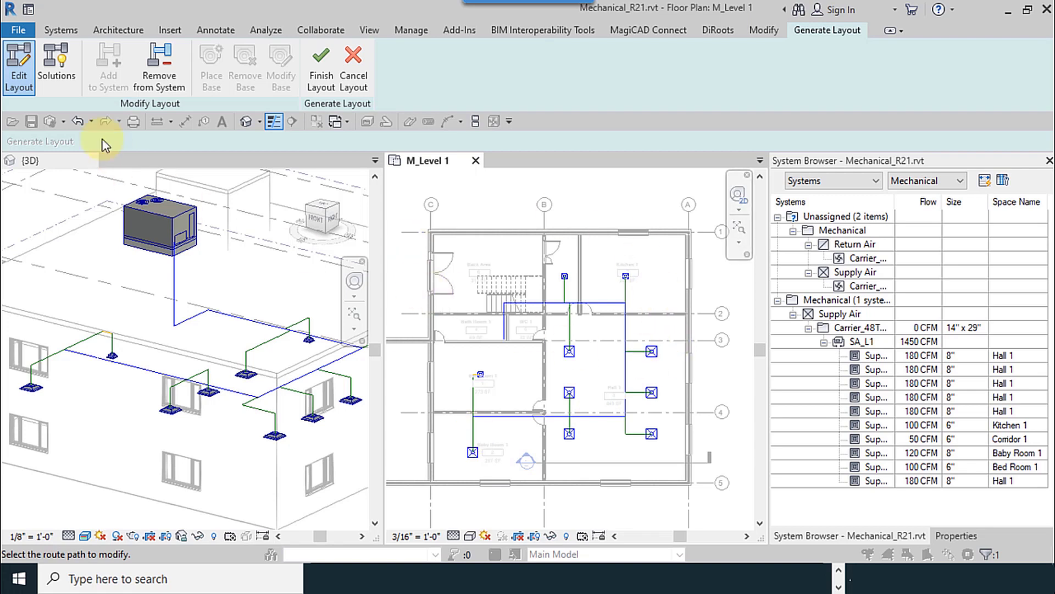
{"action": "left_click", "coordinate": [56, 67]}
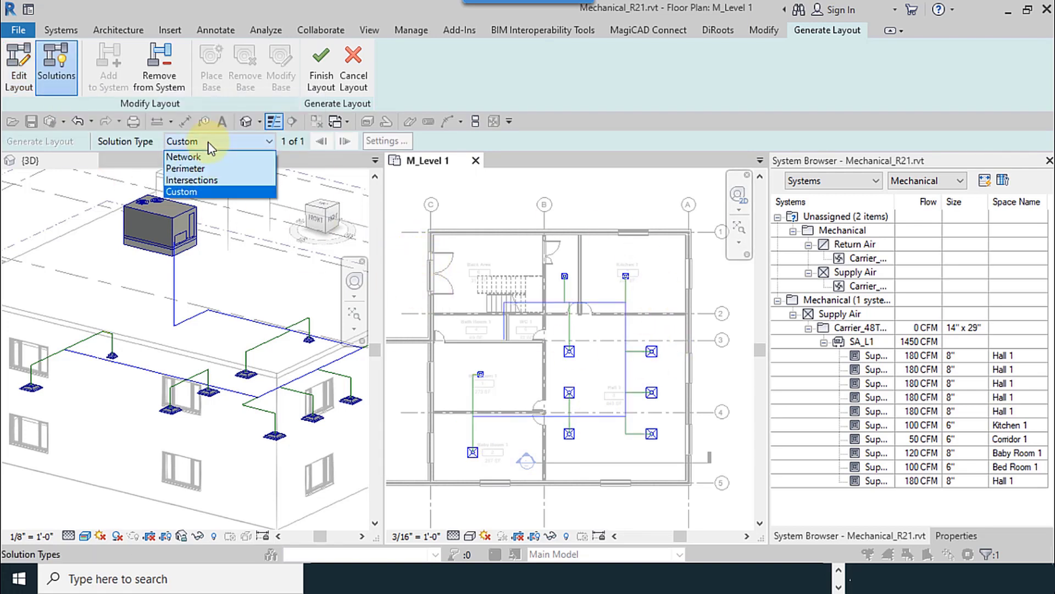
{"action": "left_click", "coordinate": [209, 143]}
{"action": "left_click", "coordinate": [219, 136]}
{"action": "left_click", "coordinate": [208, 141]}
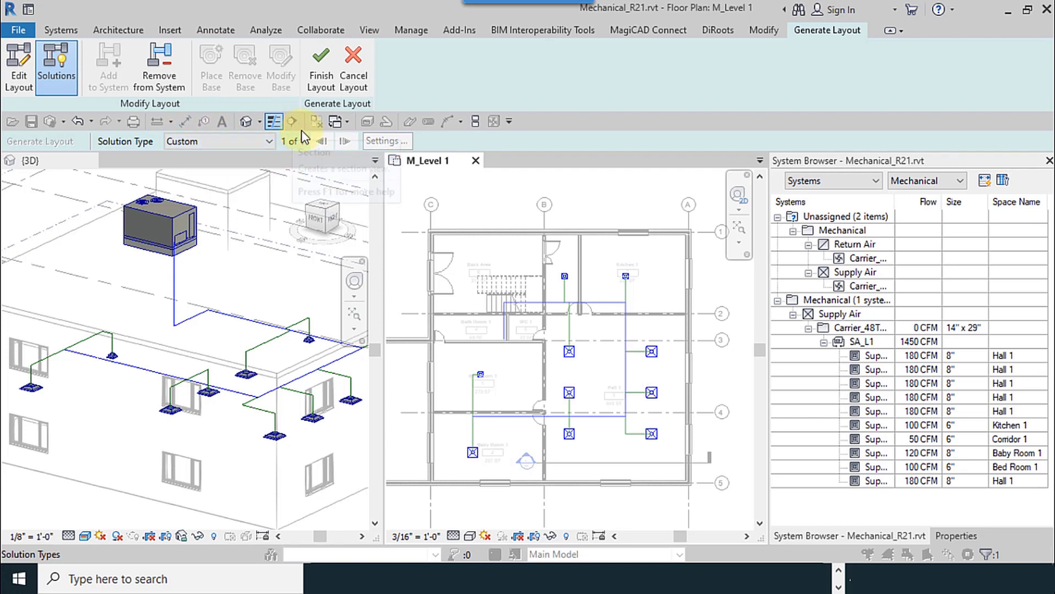
{"action": "left_click", "coordinate": [319, 82]}
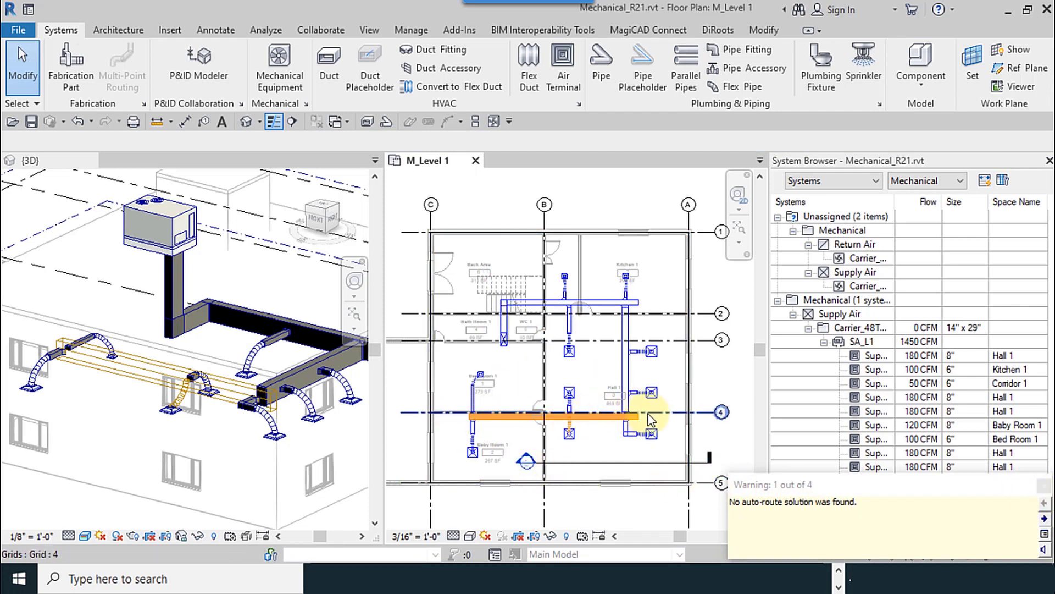
{"action": "left_click", "coordinate": [1045, 487]}
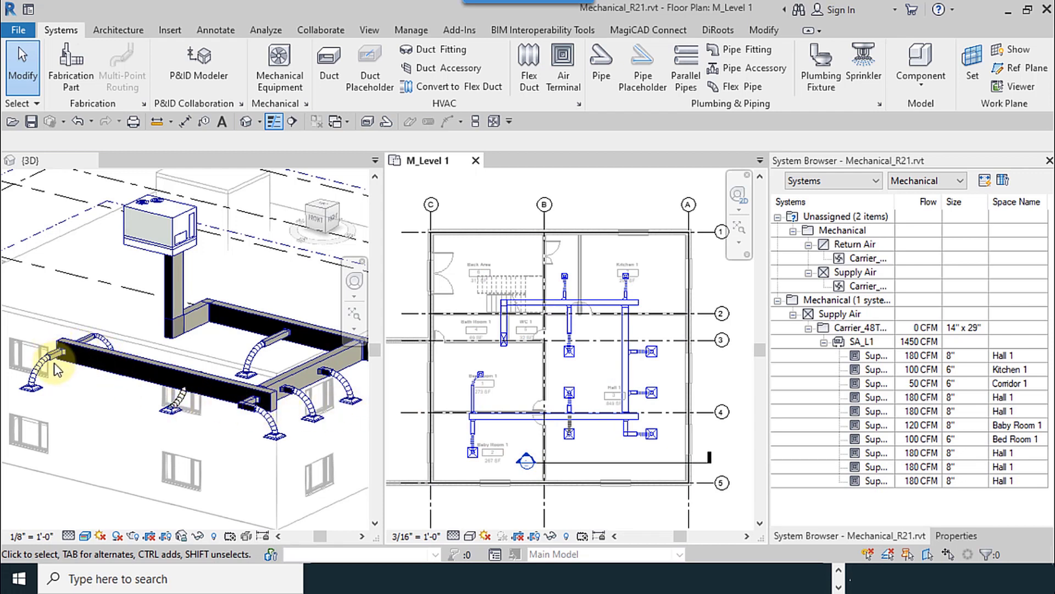
Examine the generated ductwork in 3D, including the taps on the main and the flex duct dropping from it in Hall 1
{"action": "scroll", "coordinate": [199, 447], "scroll_direction": "up", "scroll_amount": 4}
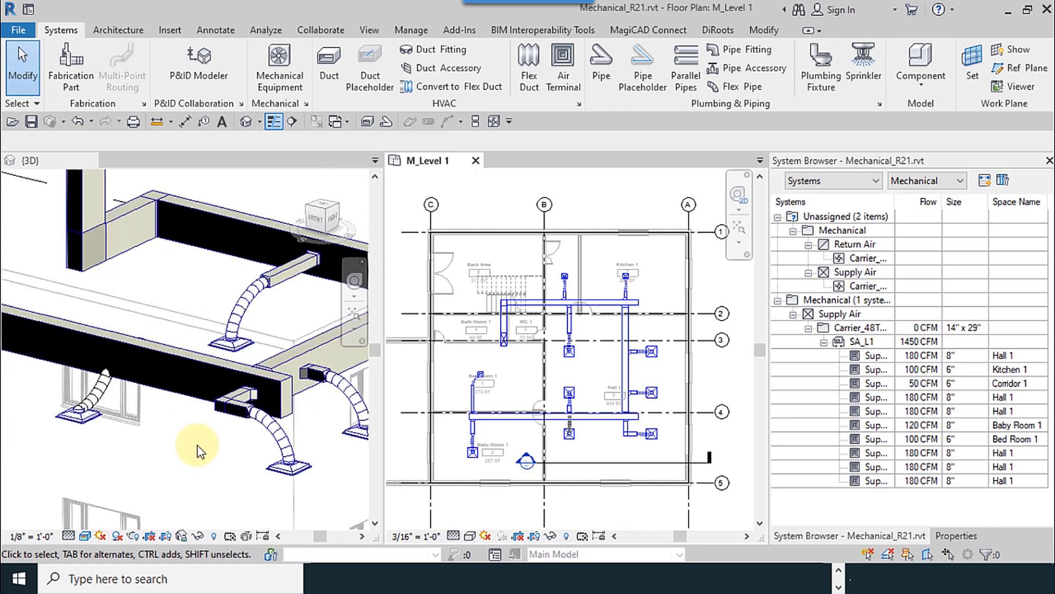
{"action": "left_click", "coordinate": [197, 445]}
{"action": "scroll", "coordinate": [345, 371], "scroll_direction": "up", "scroll_amount": 3}
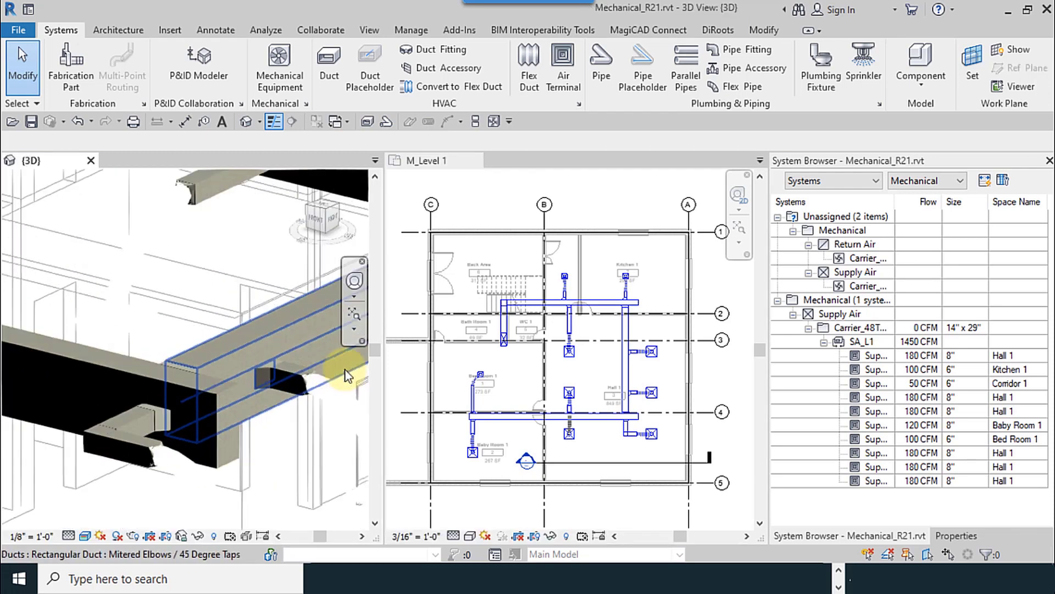
{"action": "scroll", "coordinate": [256, 378], "scroll_direction": "up", "scroll_amount": 5}
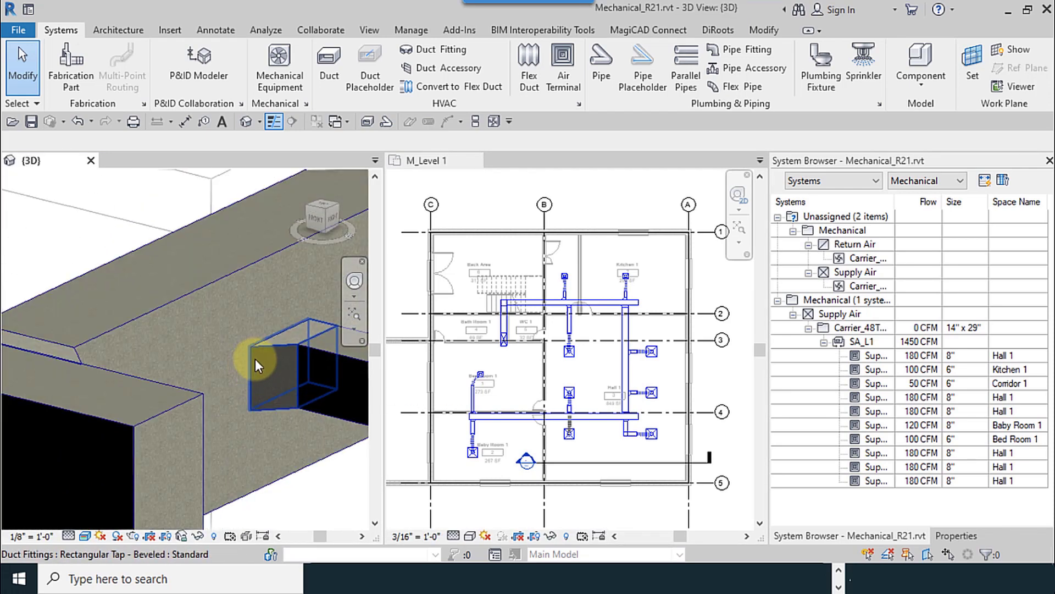
{"action": "scroll", "coordinate": [256, 373], "scroll_direction": "down", "scroll_amount": 5}
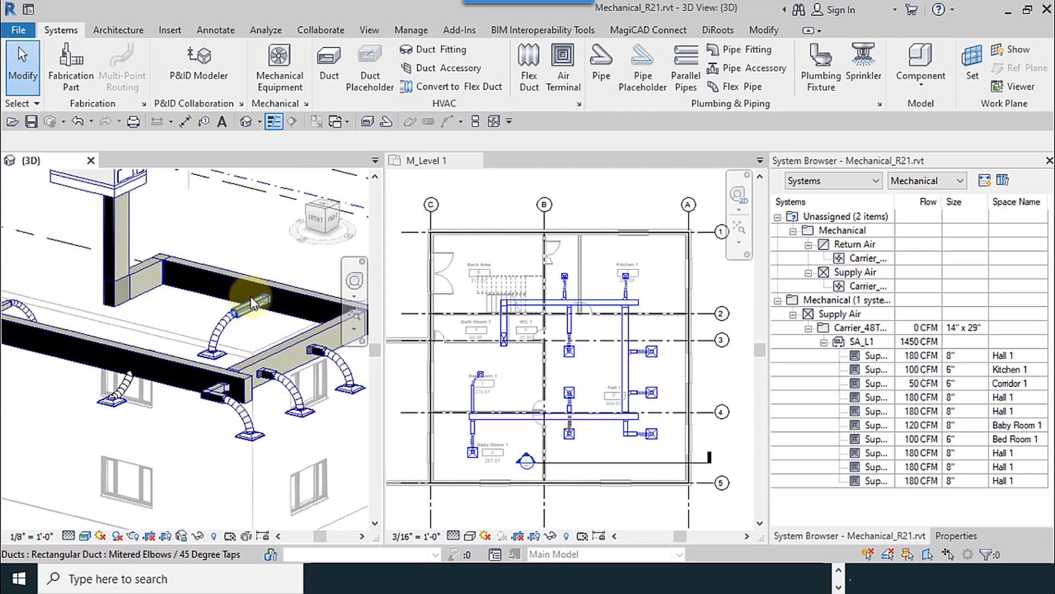
{"action": "middle_click_drag", "start_coordinate": [280, 363], "coordinate": [165, 413], "text": "shift"}
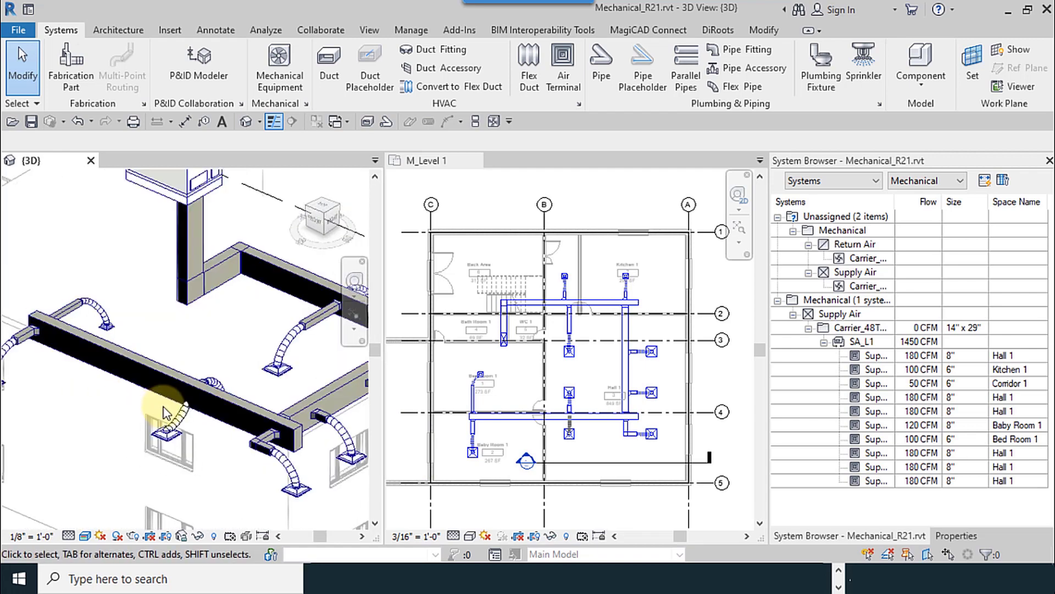
{"action": "scroll", "coordinate": [164, 412], "scroll_direction": "up", "scroll_amount": 4}
{"action": "left_click", "coordinate": [177, 413]}
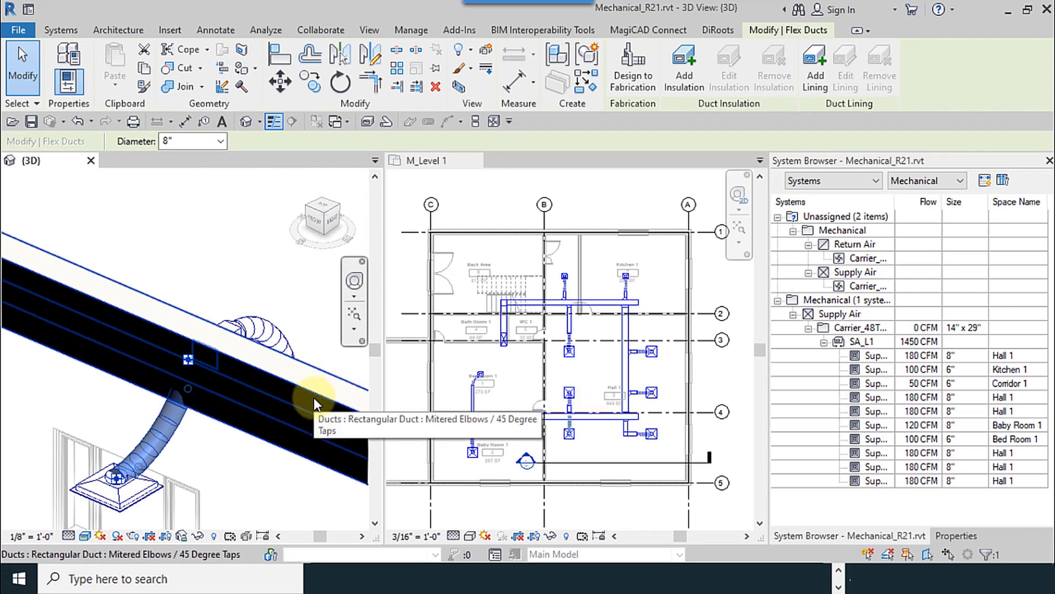
Create a vertical section through the main duct on M_Level 1, beside the two facing Hall 1 air terminals
{"action": "left_click", "coordinate": [592, 204]}
{"action": "scroll", "coordinate": [500, 442], "scroll_direction": "up", "scroll_amount": 4}
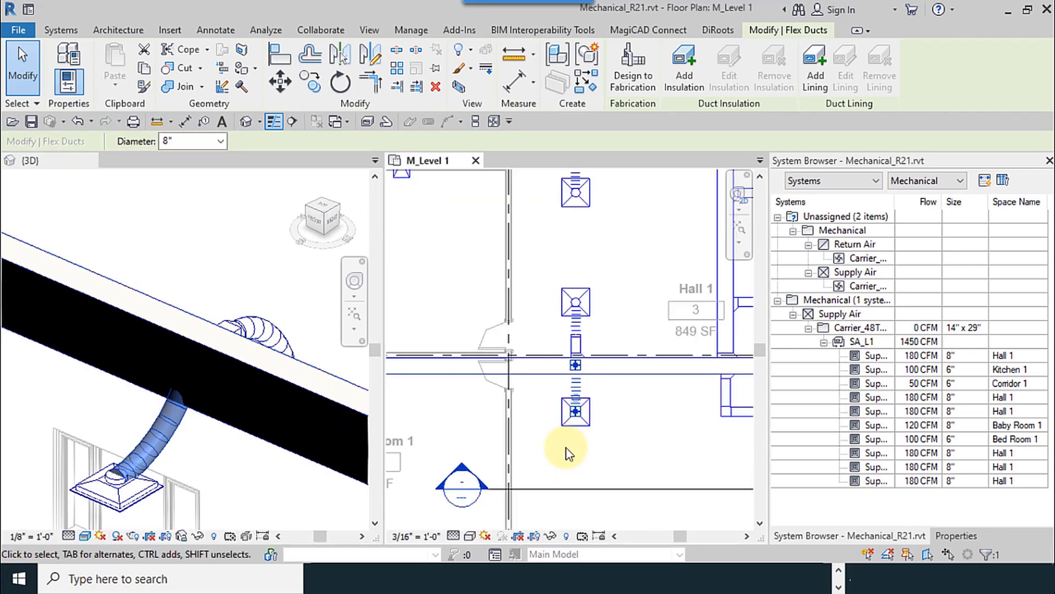
{"action": "left_click", "coordinate": [553, 323]}
{"action": "left_click", "coordinate": [551, 418]}
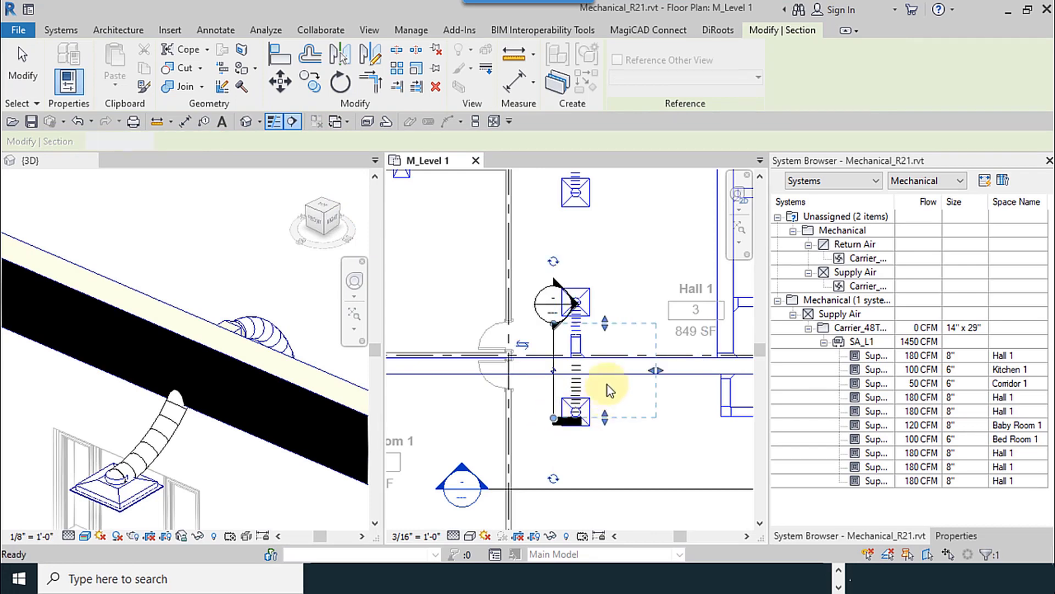
{"action": "scroll", "coordinate": [608, 385], "scroll_direction": "up", "scroll_amount": 2}
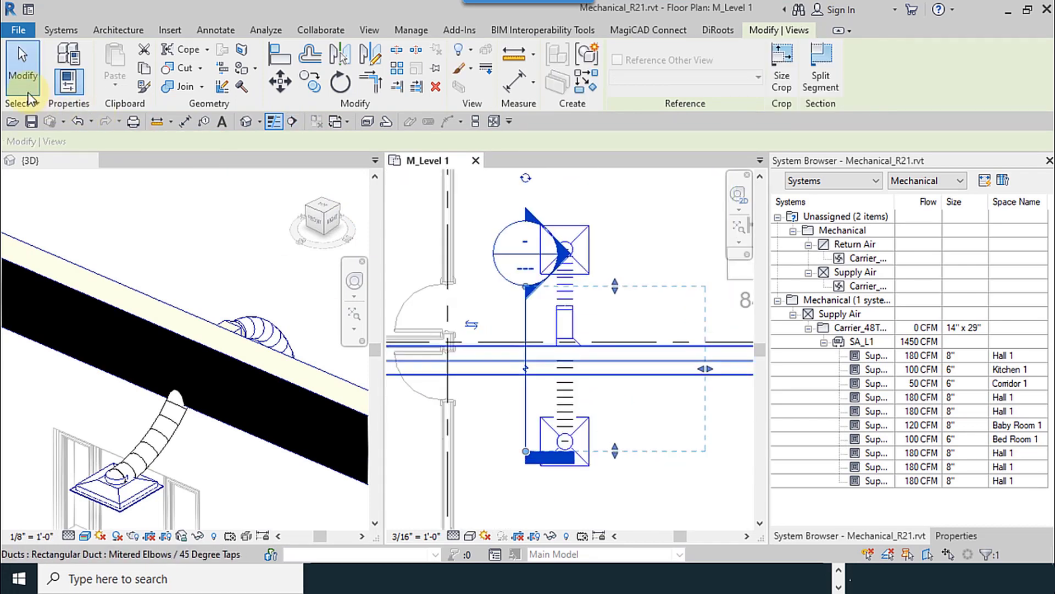
{"action": "key", "text": "Escape"}
{"action": "scroll", "coordinate": [585, 332], "scroll_direction": "up", "scroll_amount": 1}
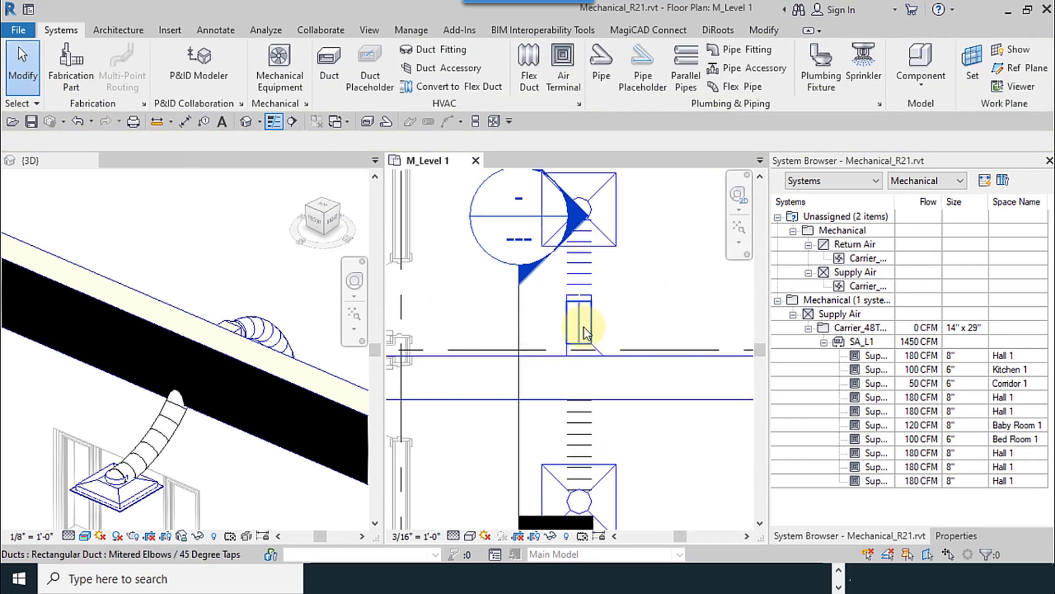
Mirror a copy of the short 8" x 8" branch duct across the main about a drawn axis, toward the lower Hall 1 air terminal
{"action": "left_click", "coordinate": [683, 387]}
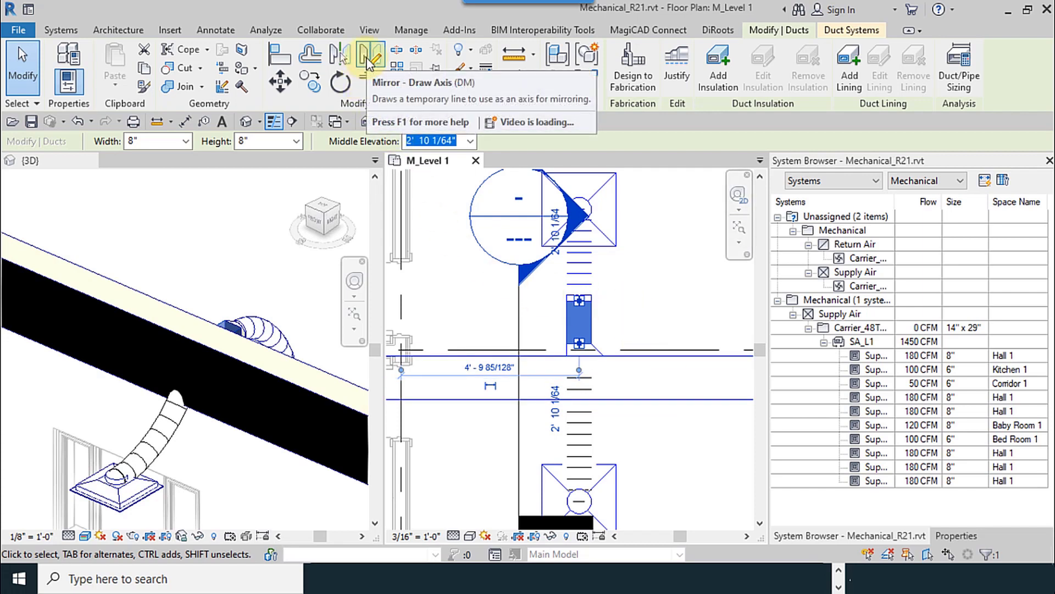
{"action": "left_click", "coordinate": [367, 58]}
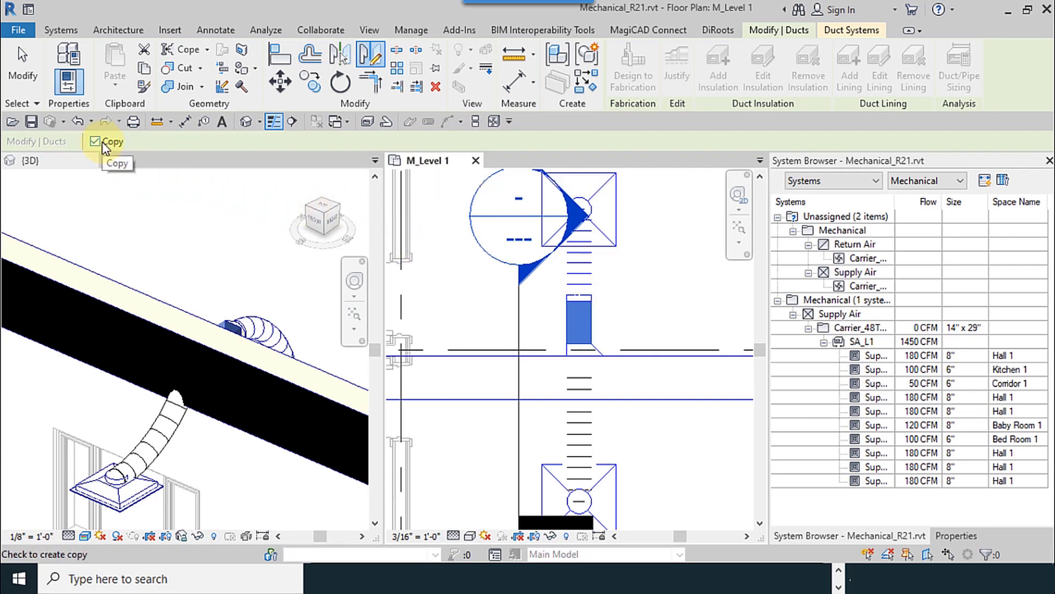
{"action": "left_click", "coordinate": [680, 443]}
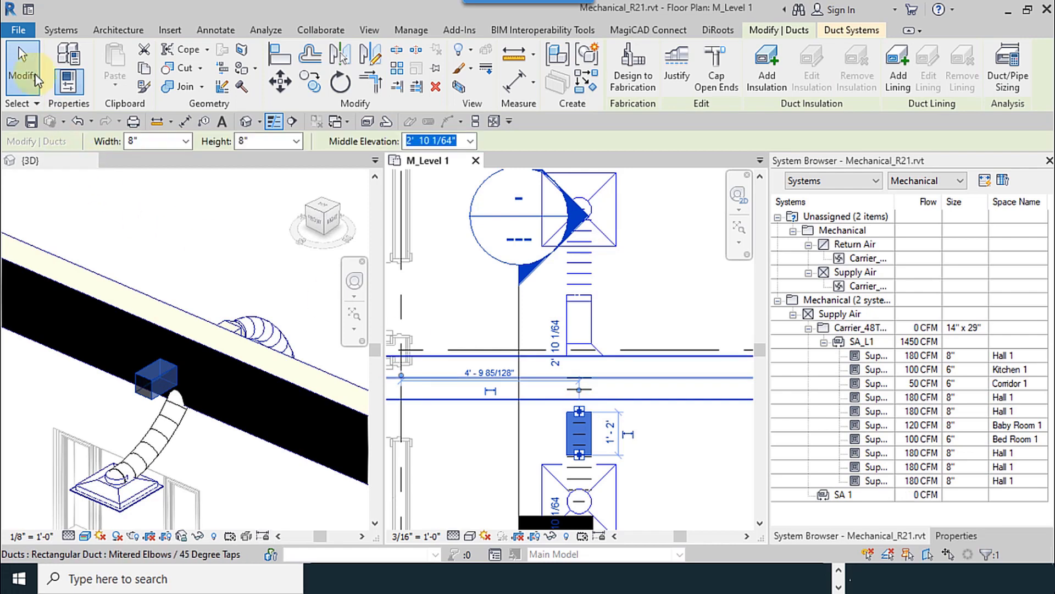
{"action": "key", "text": "Escape"}
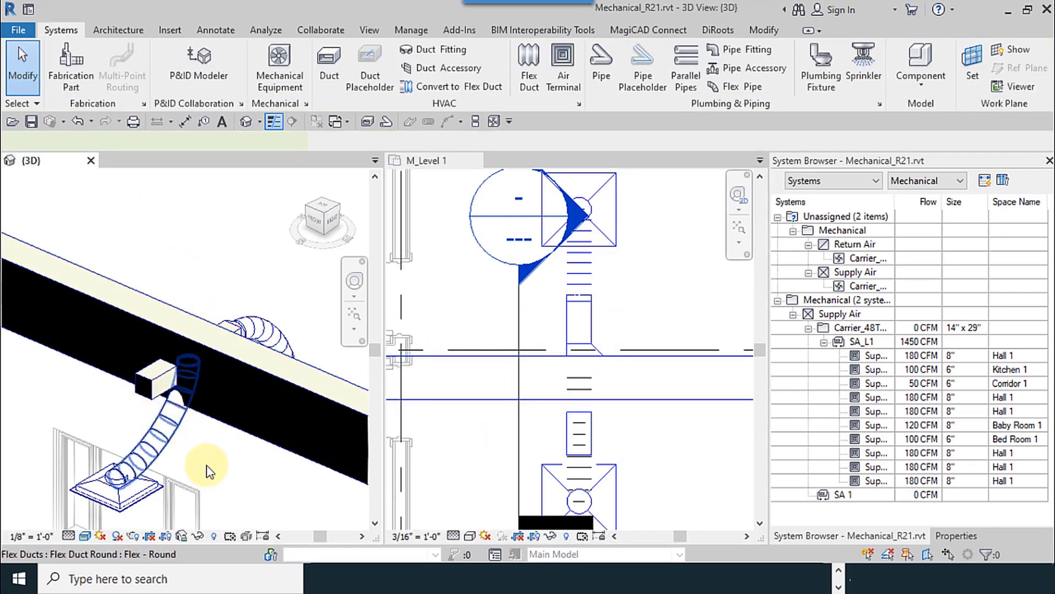
Try to attach the flex duct's upper end to the mirrored duct's open end in the 3D view
{"action": "left_click", "coordinate": [128, 457]}
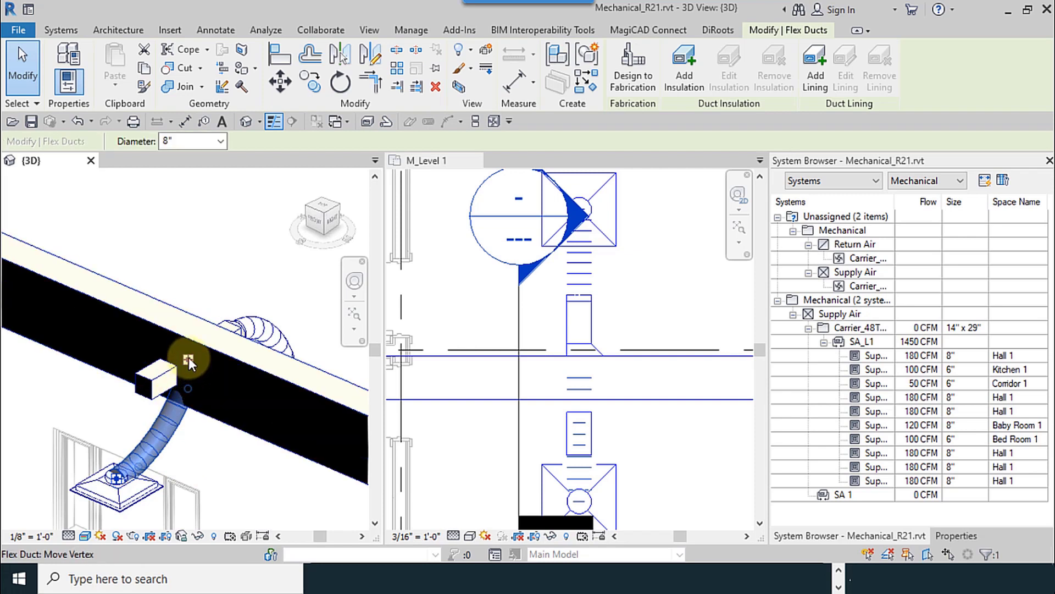
{"action": "left_click_drag", "start_coordinate": [189, 362], "coordinate": [146, 388]}
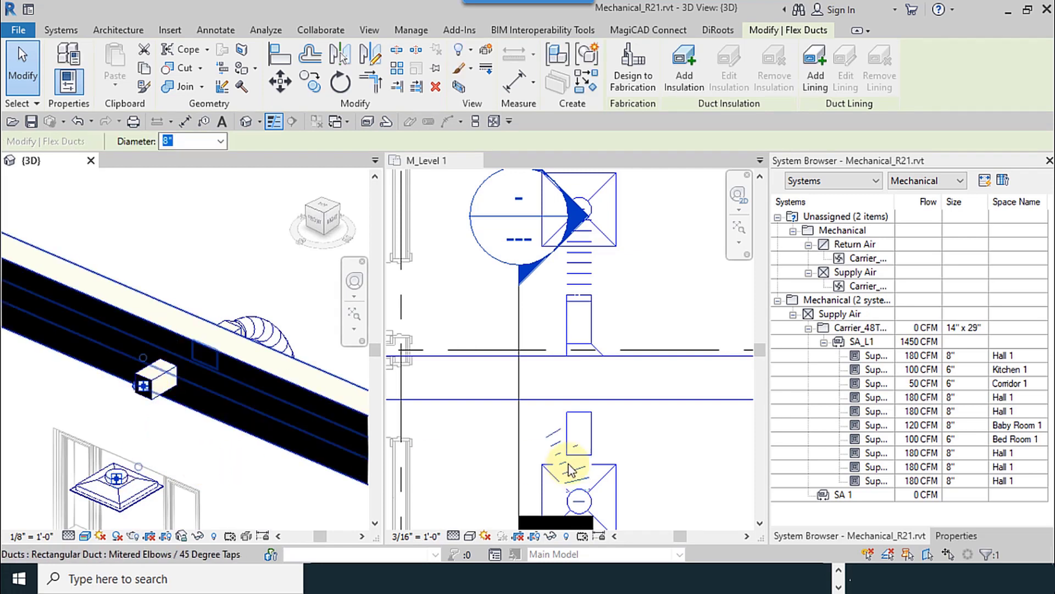
{"action": "left_click", "coordinate": [641, 389]}
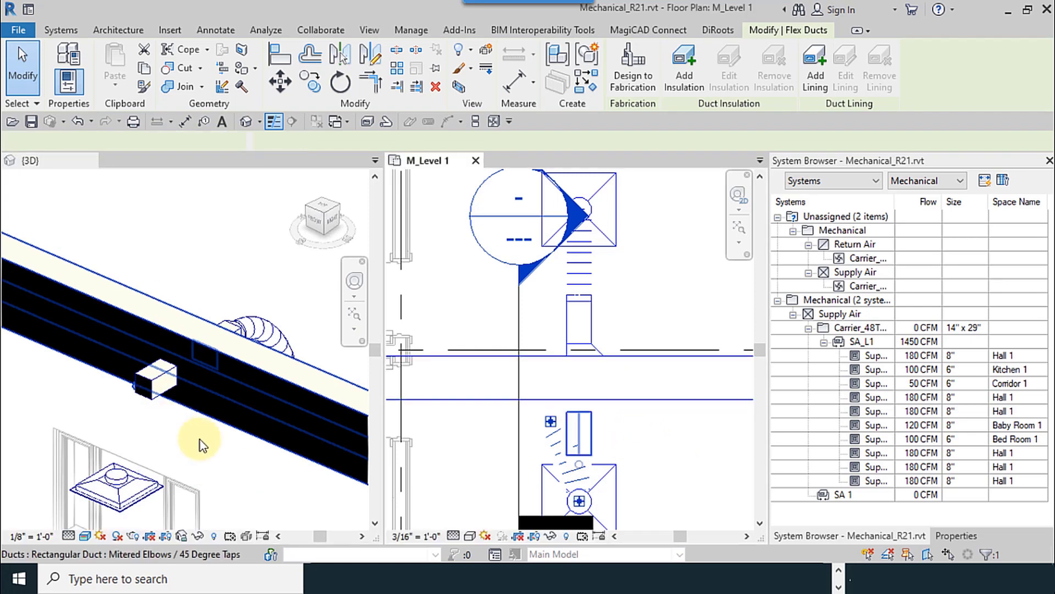
{"action": "left_click", "coordinate": [147, 411]}
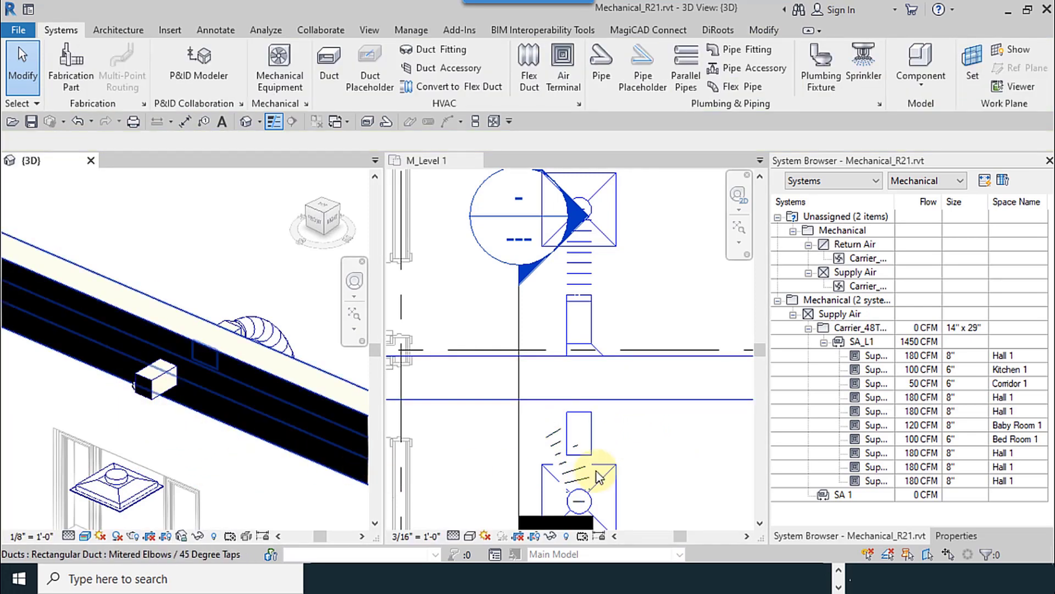
Move the flex duct's upper end in the floor plan onto the open end of the mirrored duct nearest the air terminal
{"action": "scroll", "coordinate": [552, 468], "scroll_direction": "up", "scroll_amount": 2}
{"action": "left_click", "coordinate": [543, 428]}
{"action": "scroll", "coordinate": [604, 408], "scroll_direction": "down", "scroll_amount": 2}
{"action": "middle_click_drag", "start_coordinate": [653, 426], "coordinate": [640, 365]}
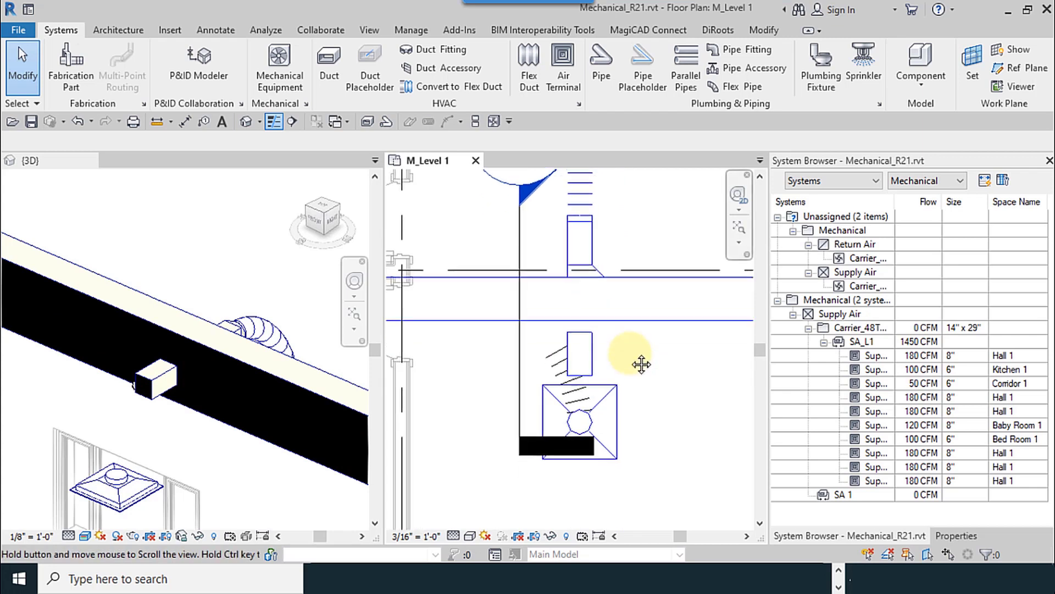
{"action": "left_click", "coordinate": [552, 376]}
{"action": "scroll", "coordinate": [553, 375], "scroll_direction": "up", "scroll_amount": 2}
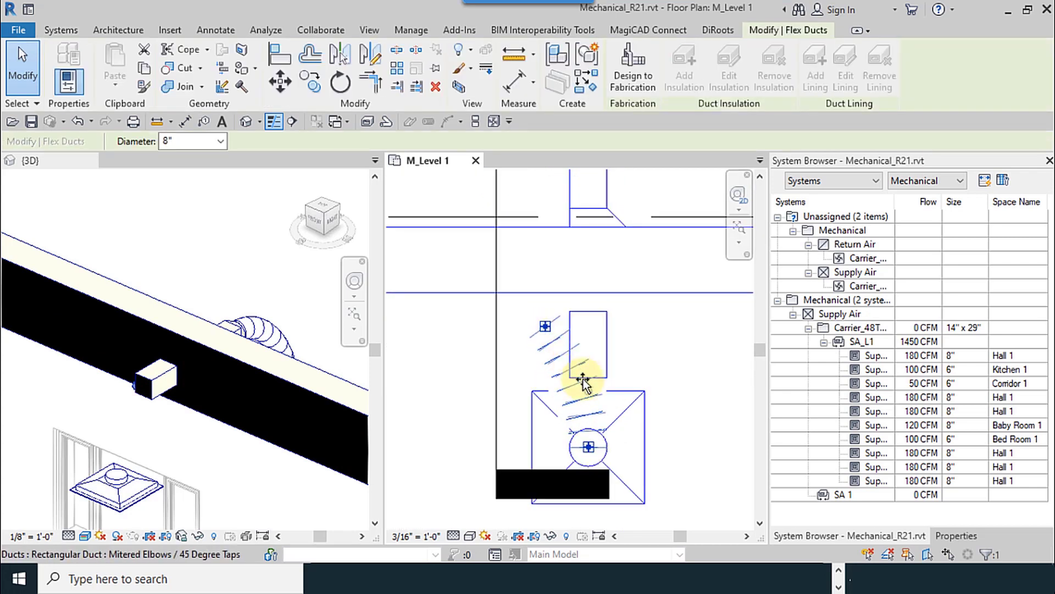
{"action": "left_click_drag", "start_coordinate": [585, 363], "coordinate": [546, 333]}
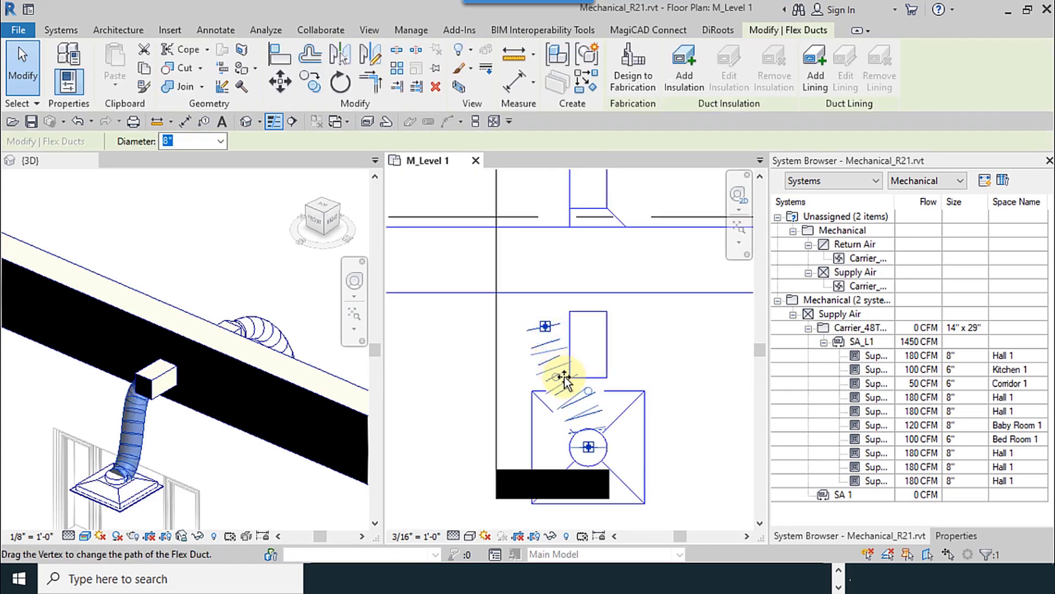
{"action": "left_click_drag", "start_coordinate": [582, 392], "coordinate": [643, 381]}
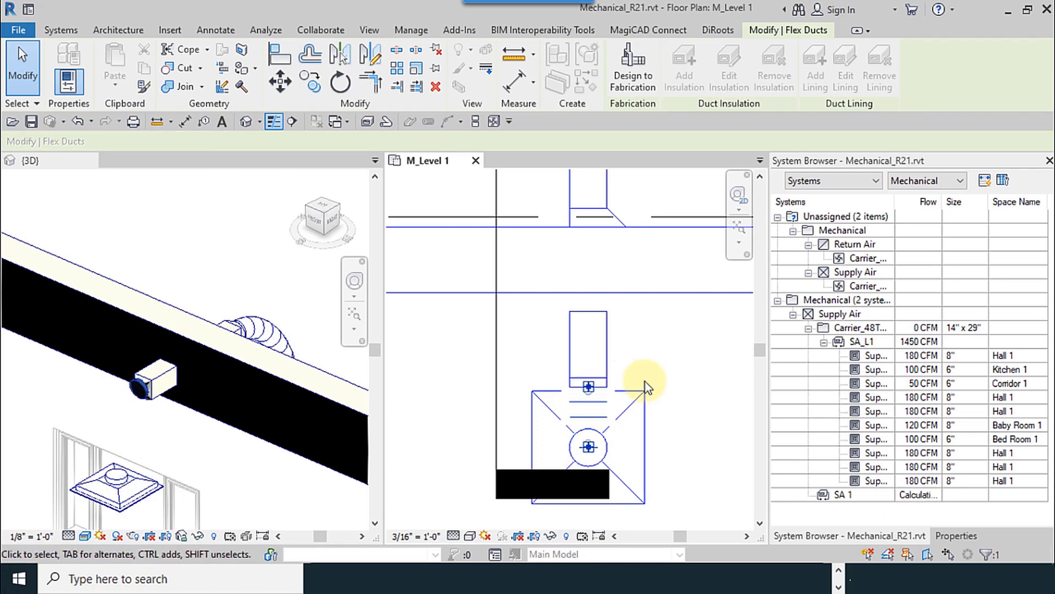
{"action": "left_click", "coordinate": [681, 341]}
{"action": "scroll", "coordinate": [573, 353], "scroll_direction": "down", "scroll_amount": 2}
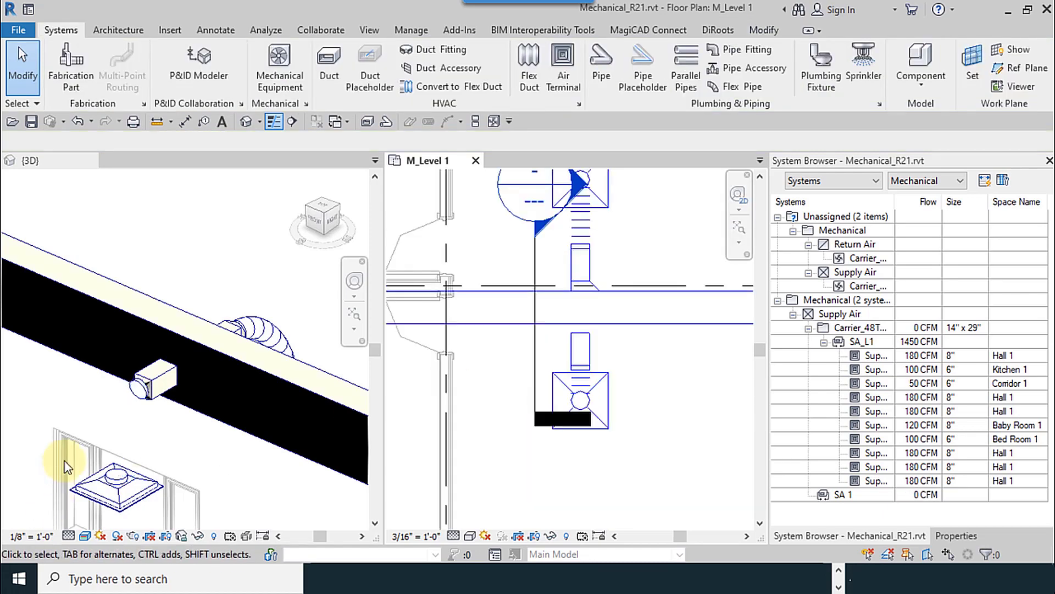
Move the mirrored branch duct slightly closer to the main, keeping it in line with the air terminal
{"action": "scroll", "coordinate": [138, 449], "scroll_direction": "down", "scroll_amount": 2}
{"action": "scroll", "coordinate": [137, 457], "scroll_direction": "up", "scroll_amount": 5}
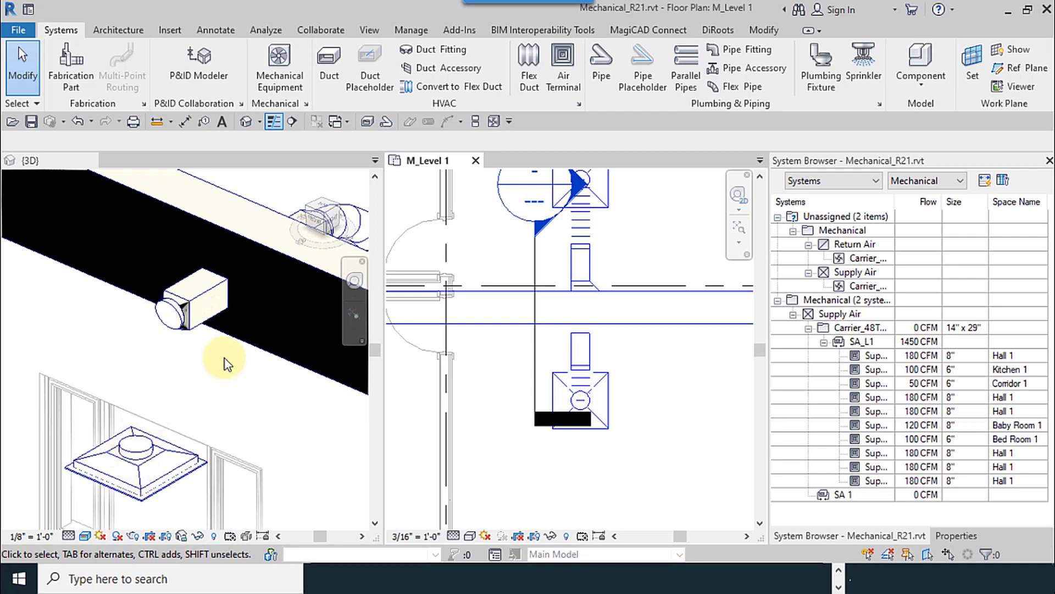
{"action": "scroll", "coordinate": [605, 394], "scroll_direction": "down", "scroll_amount": 2}
{"action": "scroll", "coordinate": [602, 366], "scroll_direction": "up", "scroll_amount": 4}
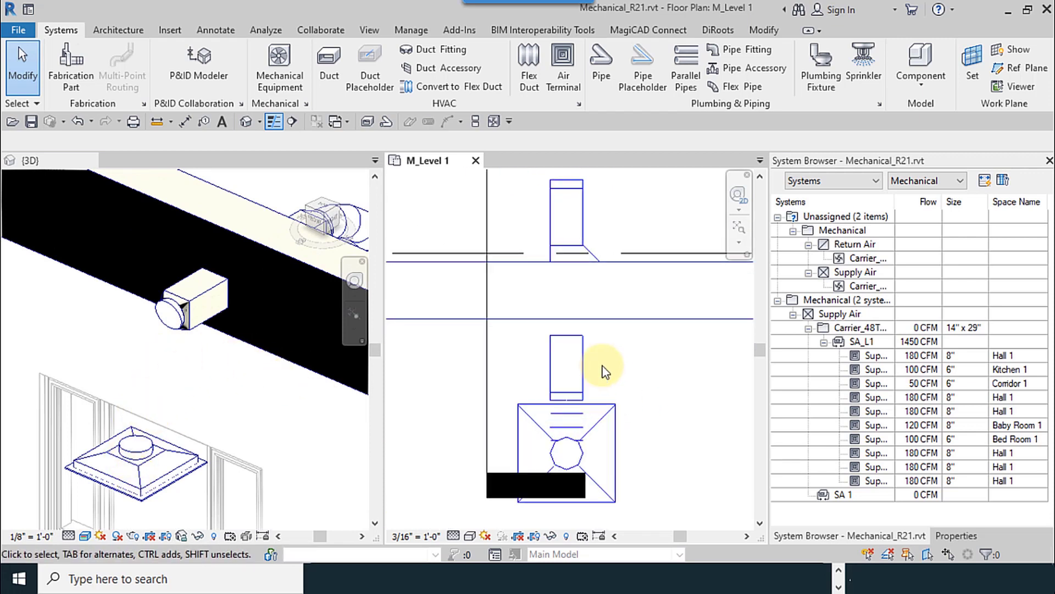
{"action": "left_click", "coordinate": [581, 368]}
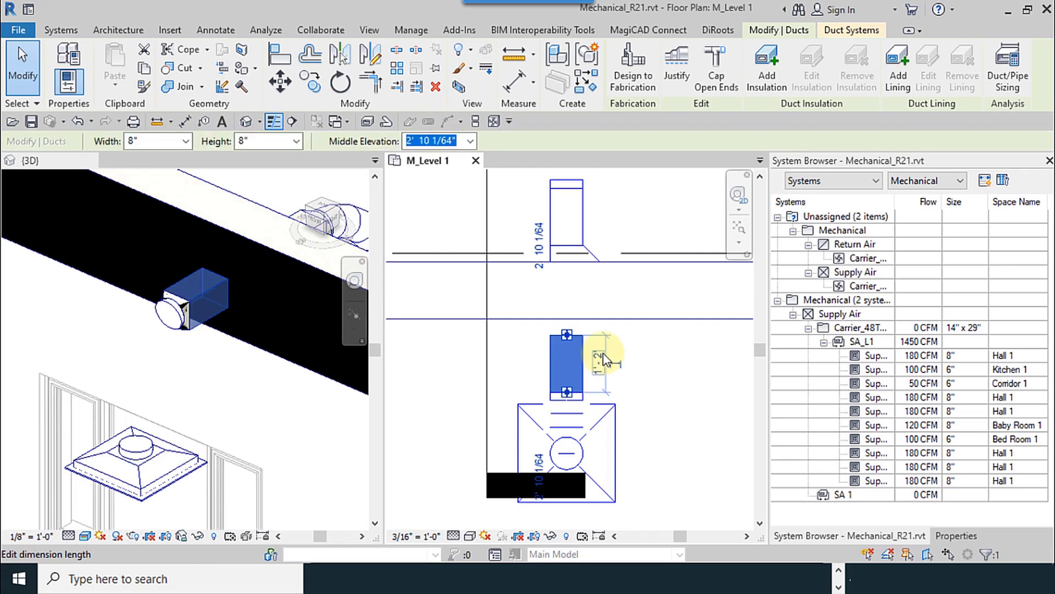
{"action": "left_click_drag", "start_coordinate": [604, 360], "coordinate": [606, 354]}
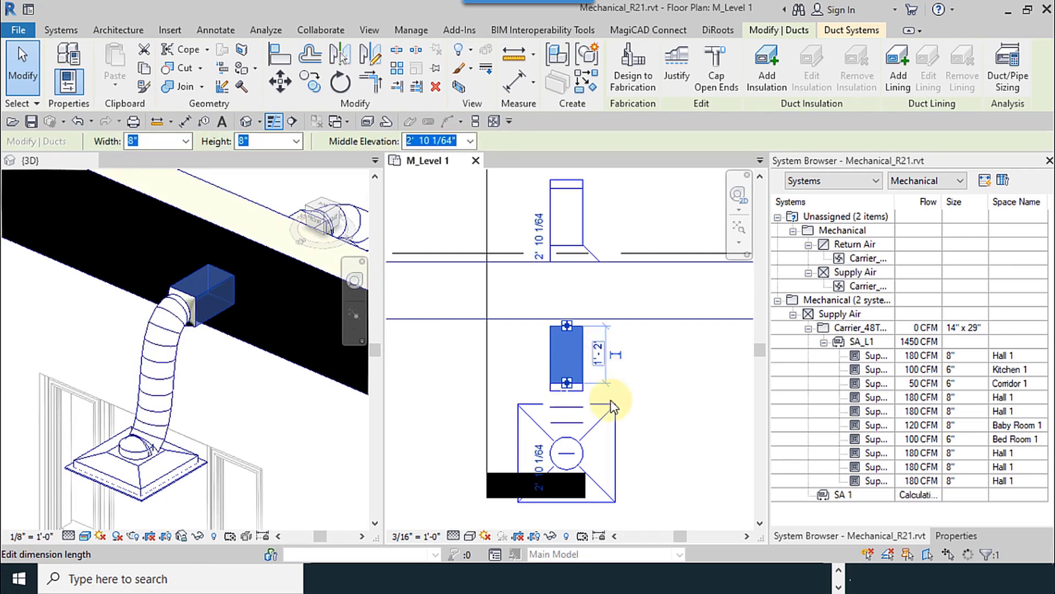
Reshape the flex duct by moving its lower vertex at the air terminal's round neck
{"action": "left_click", "coordinate": [174, 397]}
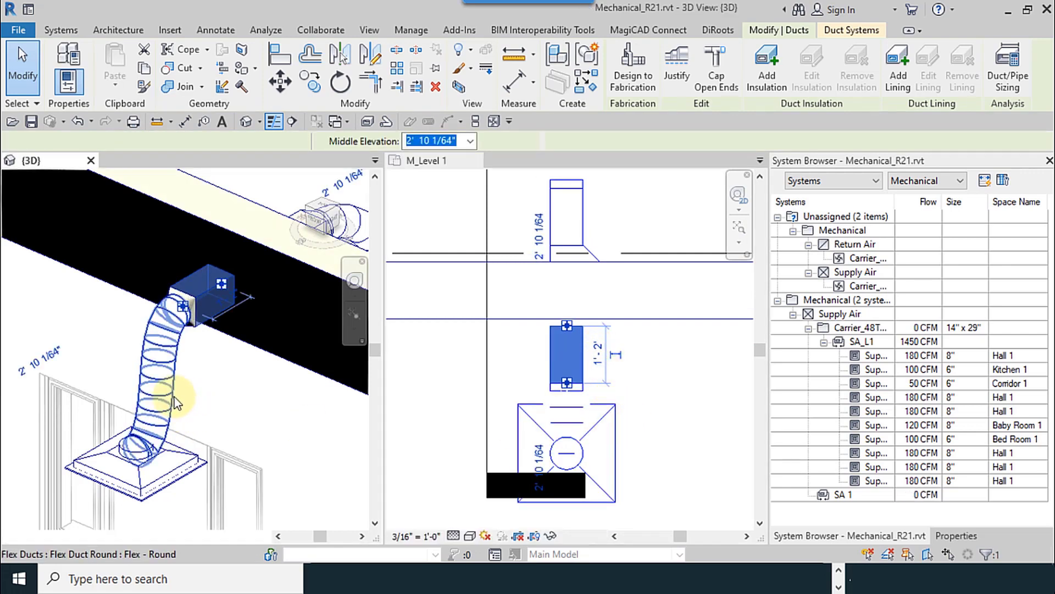
{"action": "left_click", "coordinate": [150, 452]}
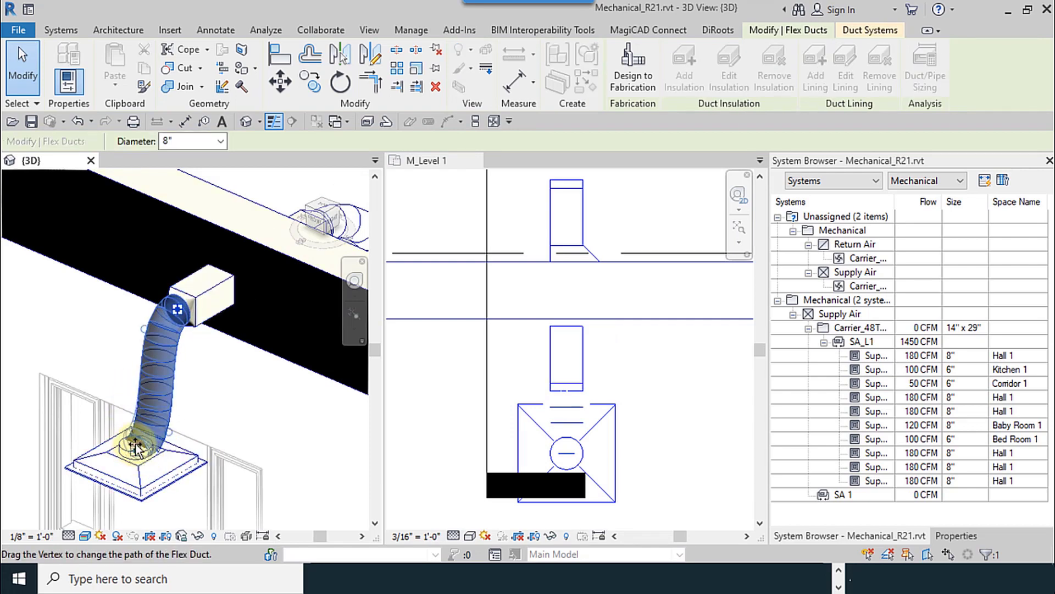
{"action": "scroll", "coordinate": [135, 448], "scroll_direction": "up", "scroll_amount": 4}
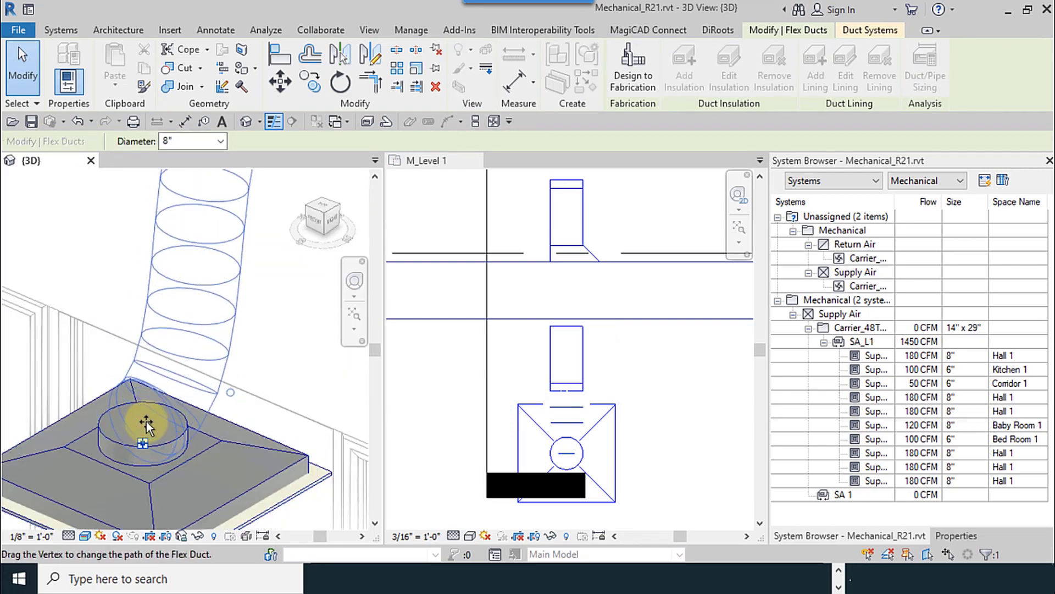
{"action": "left_click_drag", "start_coordinate": [146, 421], "coordinate": [143, 443]}
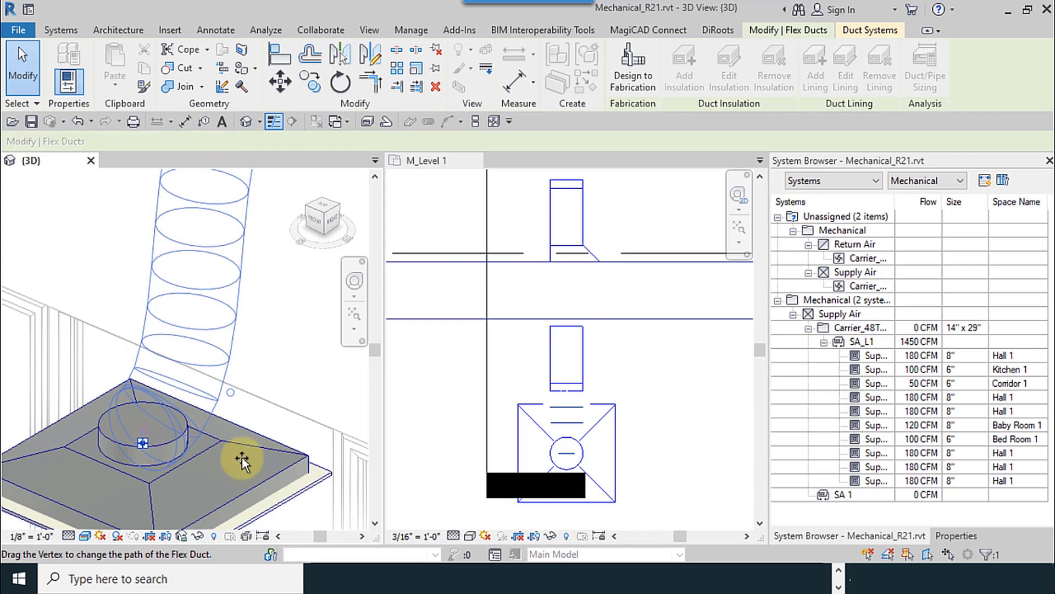
{"action": "left_click", "coordinate": [177, 431]}
{"action": "middle_click_drag", "start_coordinate": [176, 431], "coordinate": [608, 460], "text": "shift"}
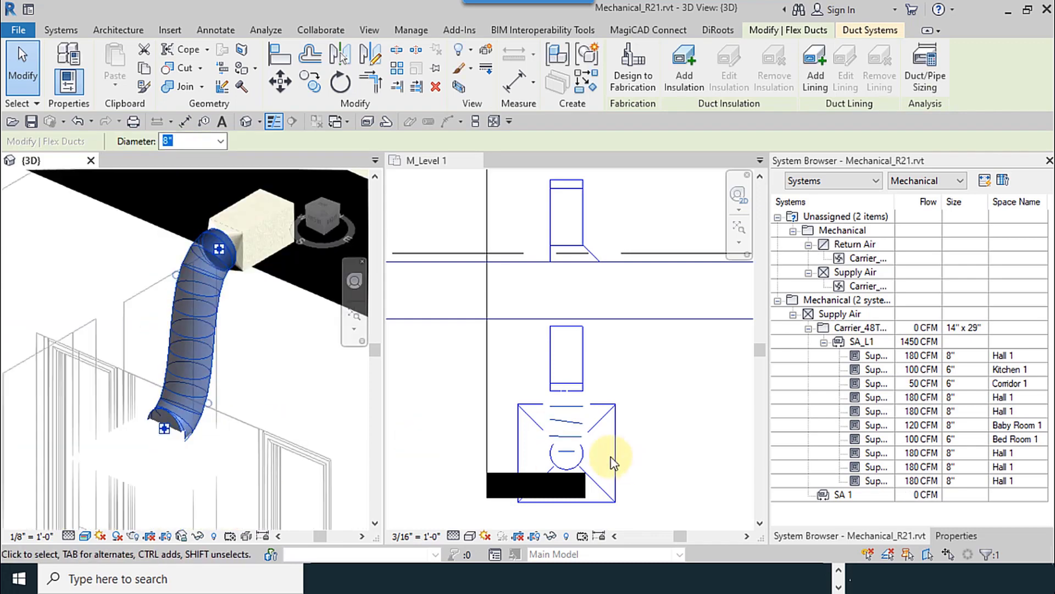
Replace the flex duct with a new 8" flex duct drawn from the air terminal's neck to the branch duct's open round end
{"action": "left_click", "coordinate": [226, 330]}
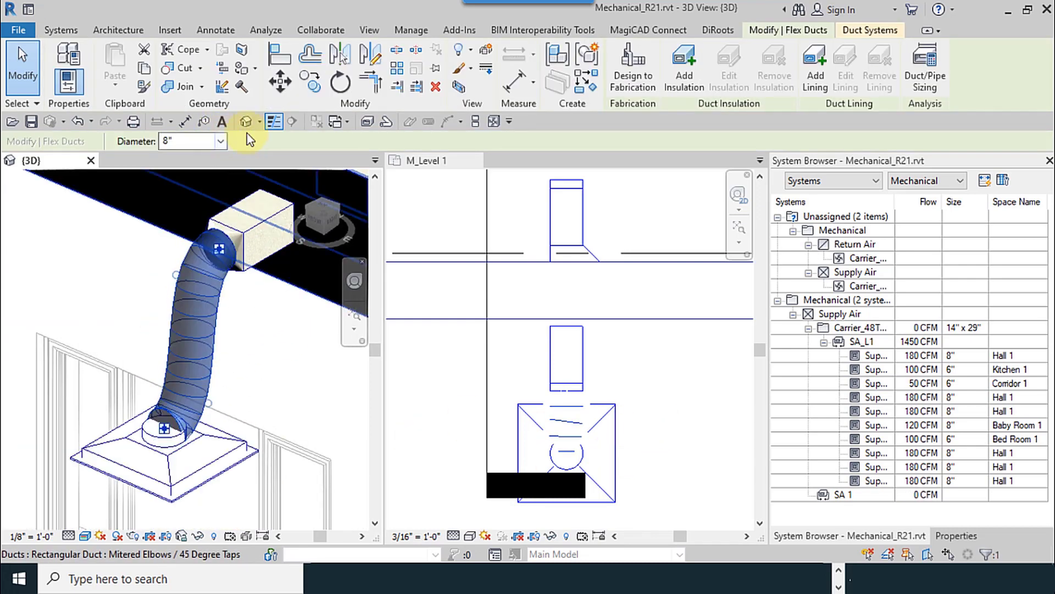
{"action": "left_click", "coordinate": [433, 92]}
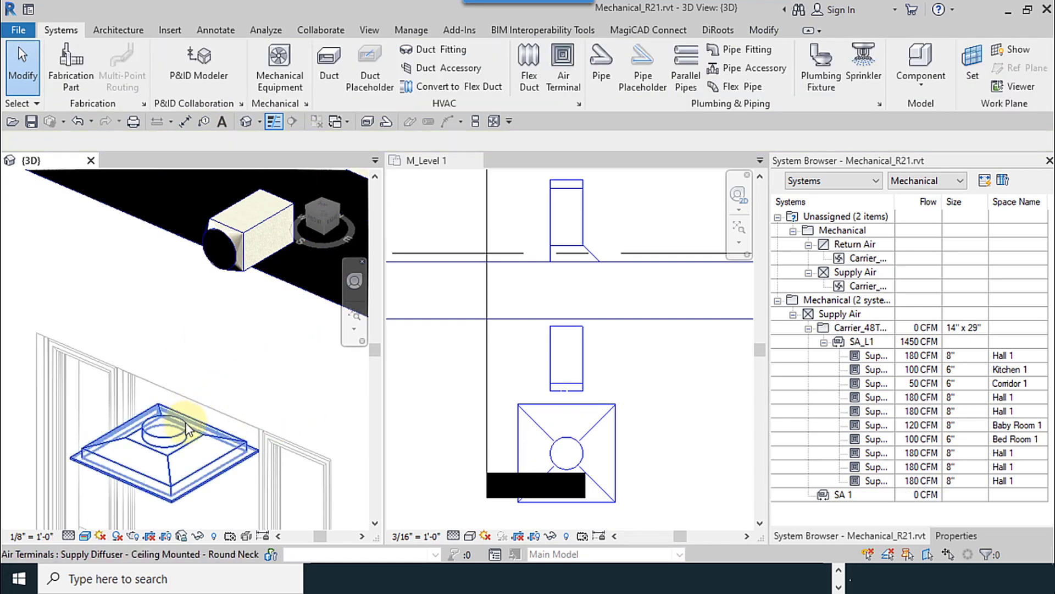
{"action": "left_click", "coordinate": [187, 429]}
{"action": "right_click", "coordinate": [164, 432]}
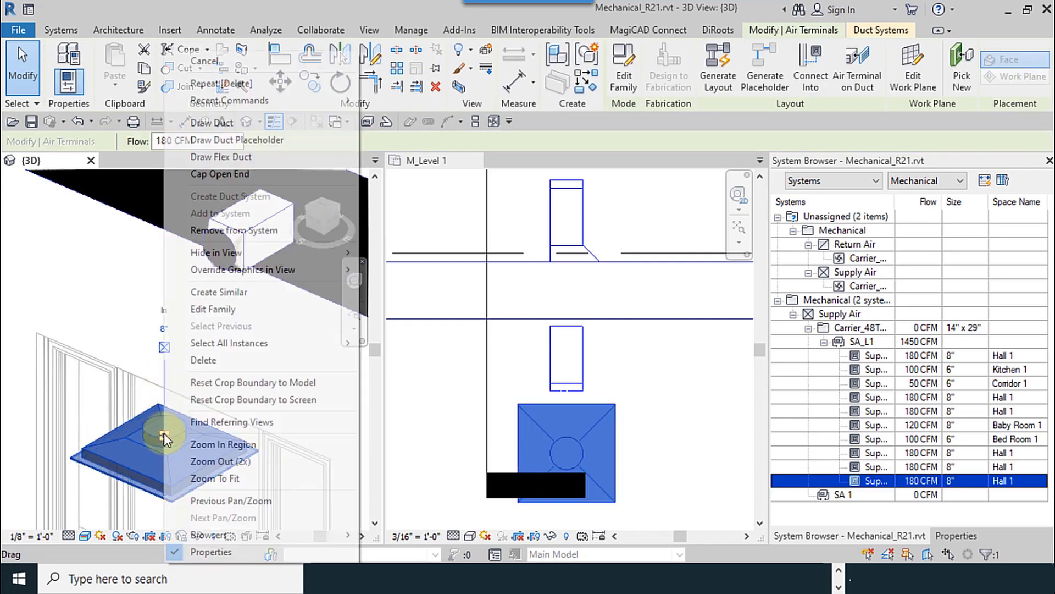
{"action": "left_click", "coordinate": [259, 156]}
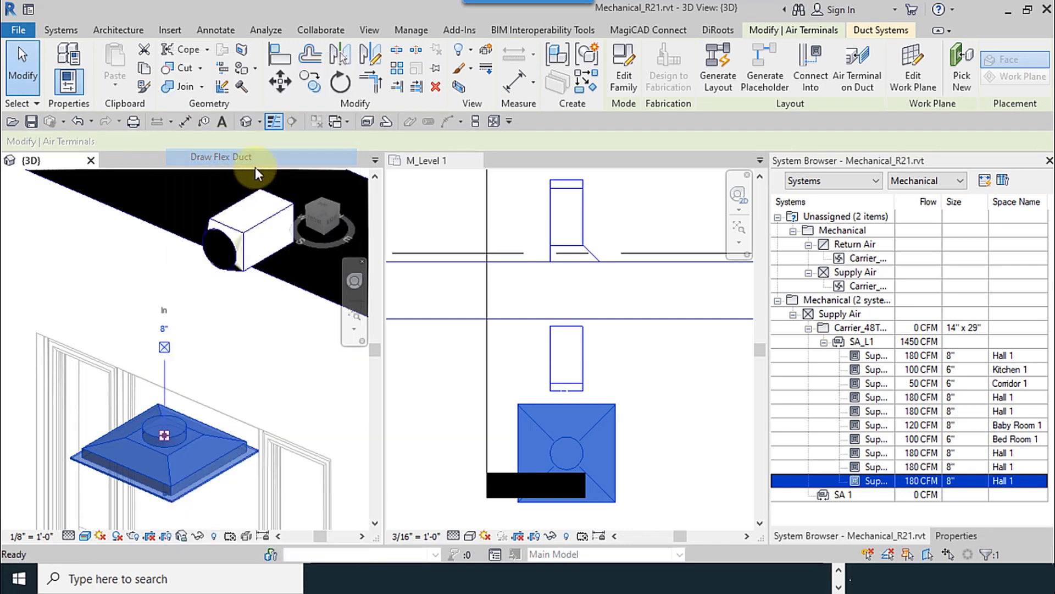
{"action": "left_click", "coordinate": [219, 250]}
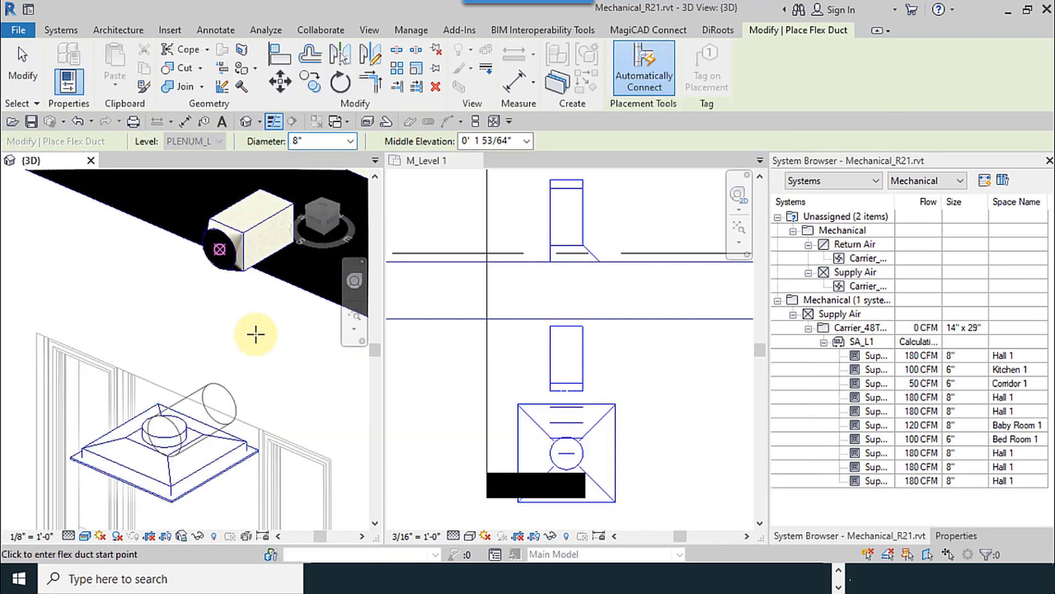
{"action": "left_click", "coordinate": [32, 88]}
Extend the mirrored branch duct in the floor plan to the main duct's centreline with Trim/Extend Single Element
{"action": "scroll", "coordinate": [575, 371], "scroll_direction": "down", "scroll_amount": 3}
{"action": "scroll", "coordinate": [566, 360], "scroll_direction": "up", "scroll_amount": 2}
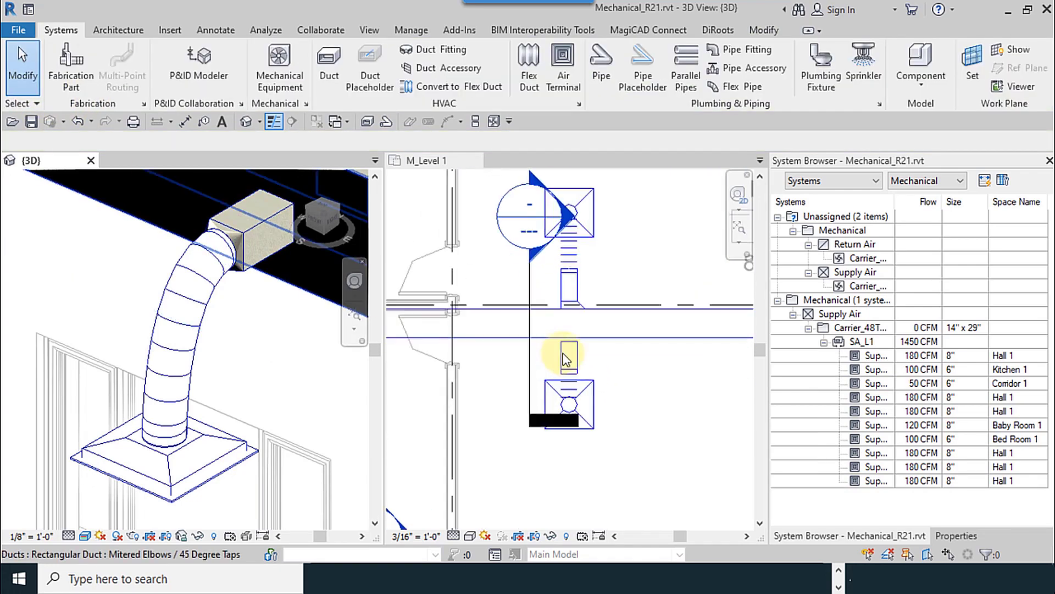
{"action": "scroll", "coordinate": [566, 360], "scroll_direction": "up", "scroll_amount": 3}
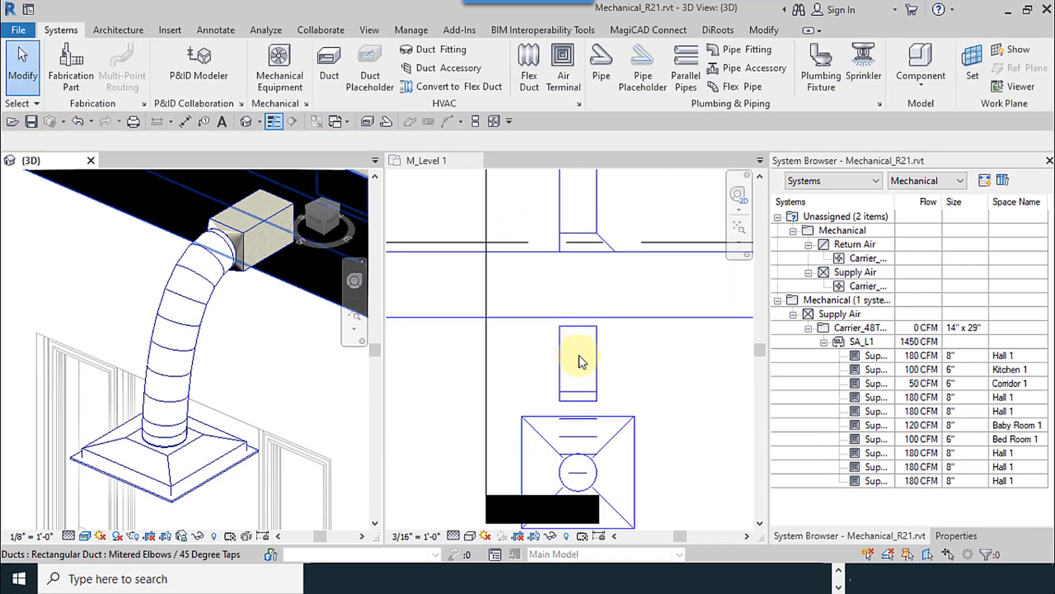
{"action": "left_click", "coordinate": [645, 366]}
{"action": "left_click", "coordinate": [763, 30]}
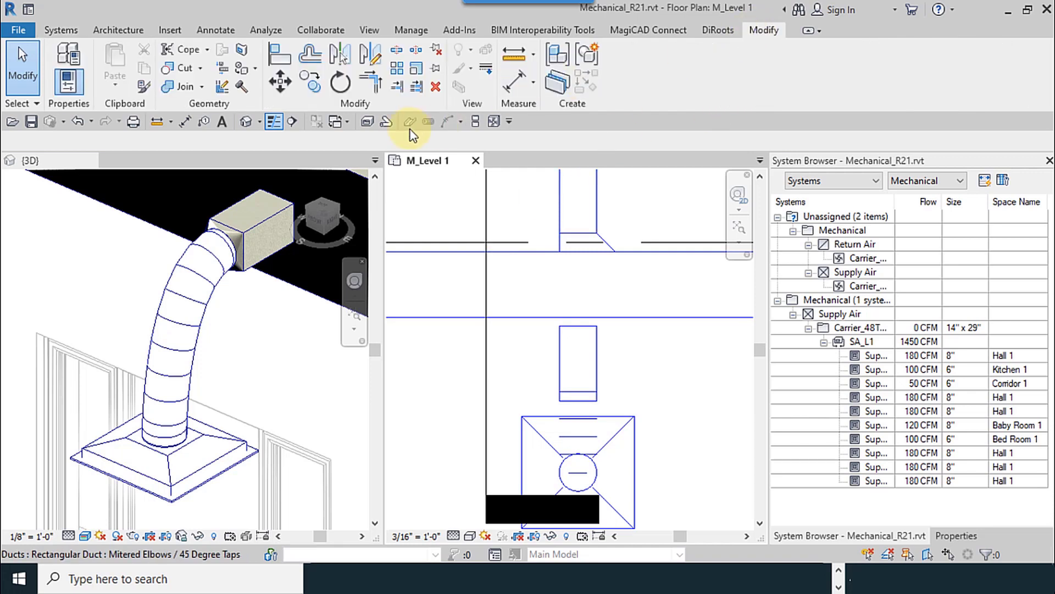
{"action": "left_click", "coordinate": [397, 88]}
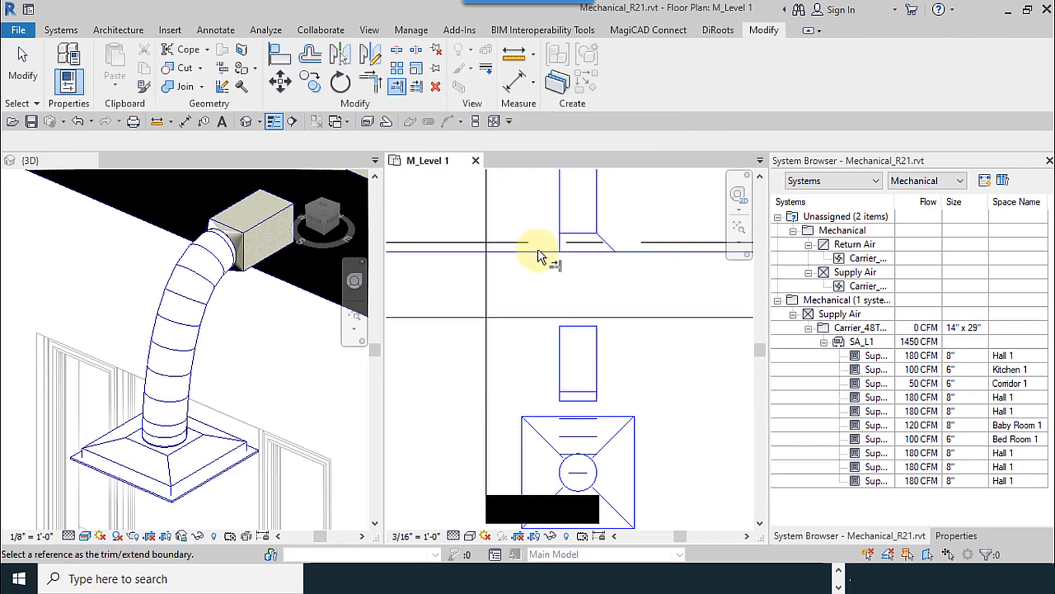
{"action": "left_click", "coordinate": [545, 283]}
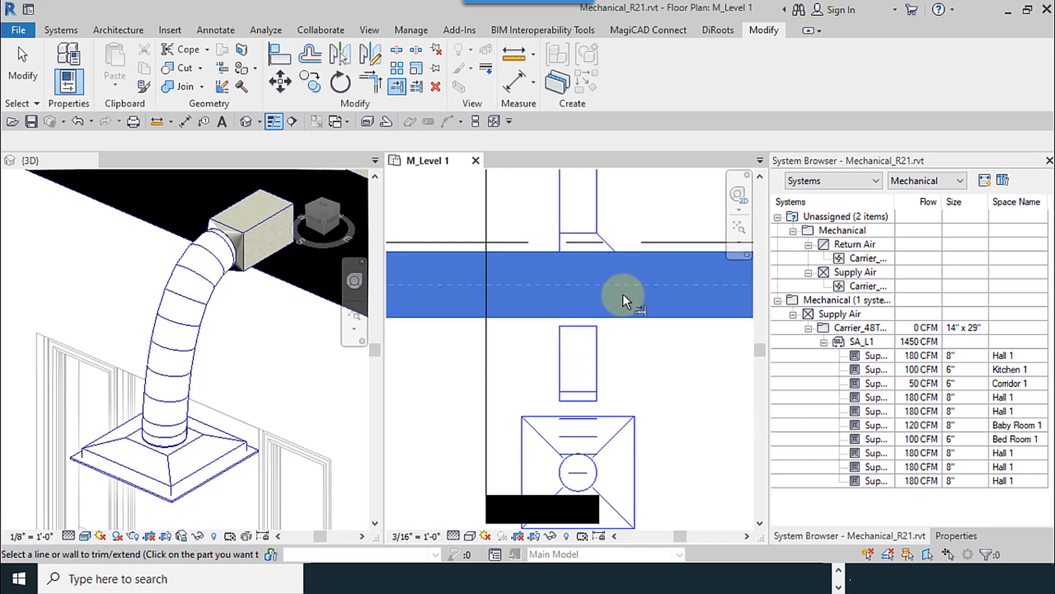
{"action": "left_click", "coordinate": [688, 350]}
{"action": "left_click", "coordinate": [22, 55]}
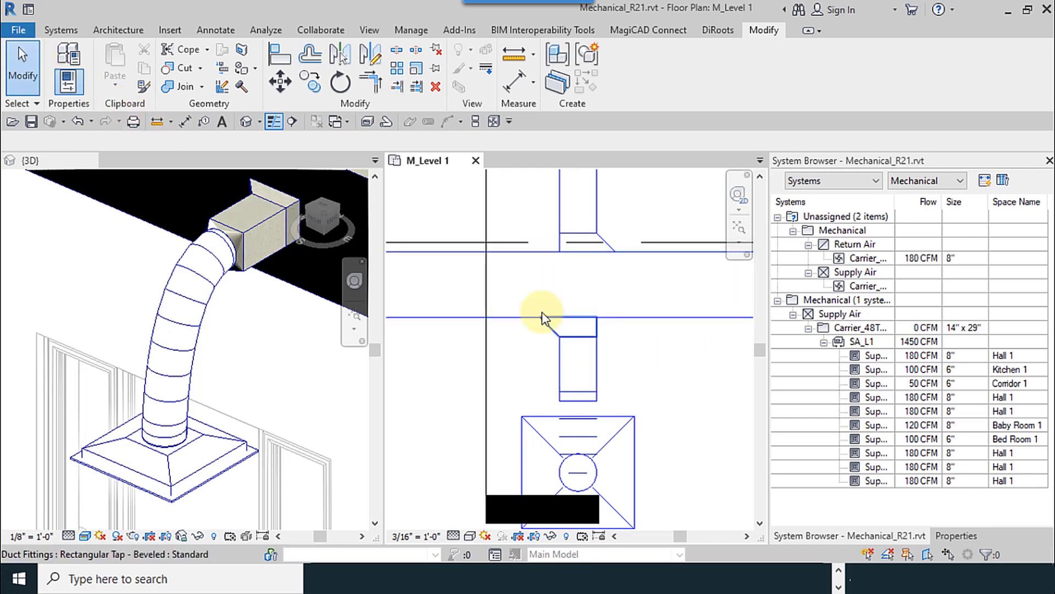
Flip the beveled tap joining the mirrored branch duct to the main so its bevel faces the opposite side
{"action": "left_click", "coordinate": [539, 363]}
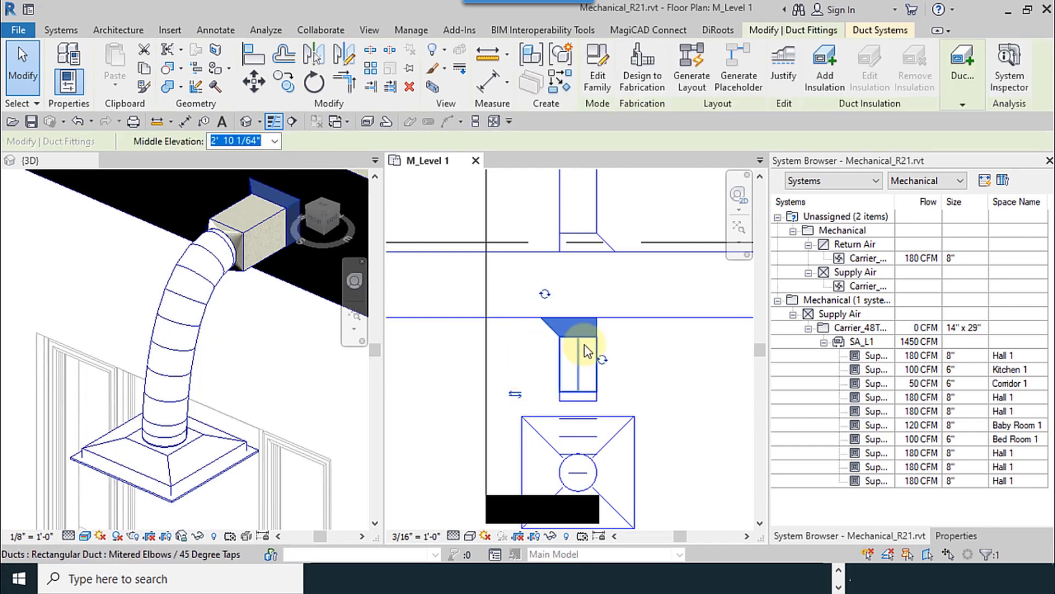
{"action": "scroll", "coordinate": [550, 374], "scroll_direction": "down", "scroll_amount": 5}
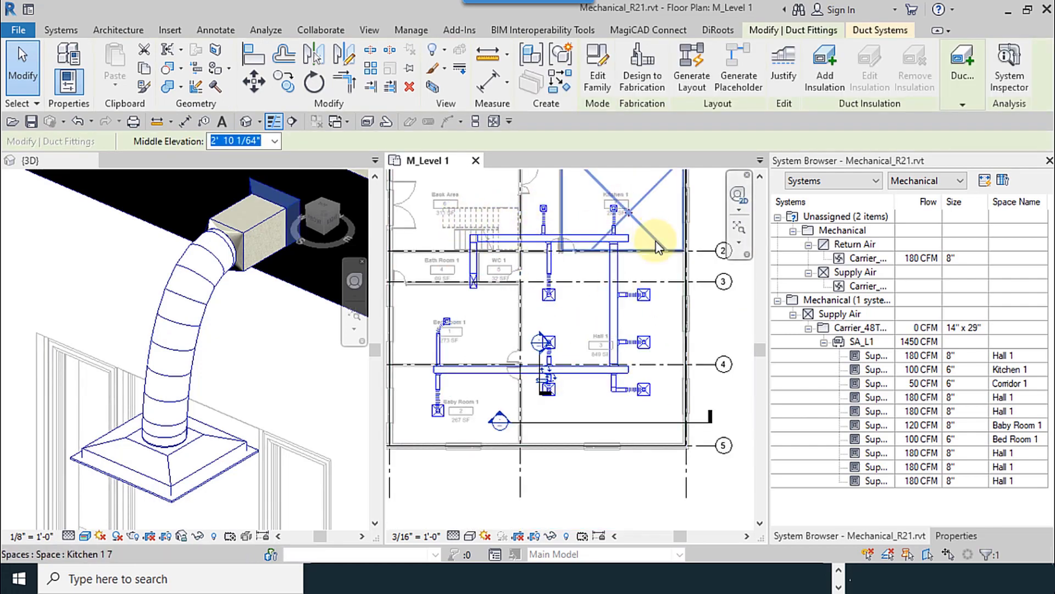
{"action": "scroll", "coordinate": [544, 388], "scroll_direction": "up", "scroll_amount": 1}
{"action": "scroll", "coordinate": [545, 387], "scroll_direction": "up", "scroll_amount": 5}
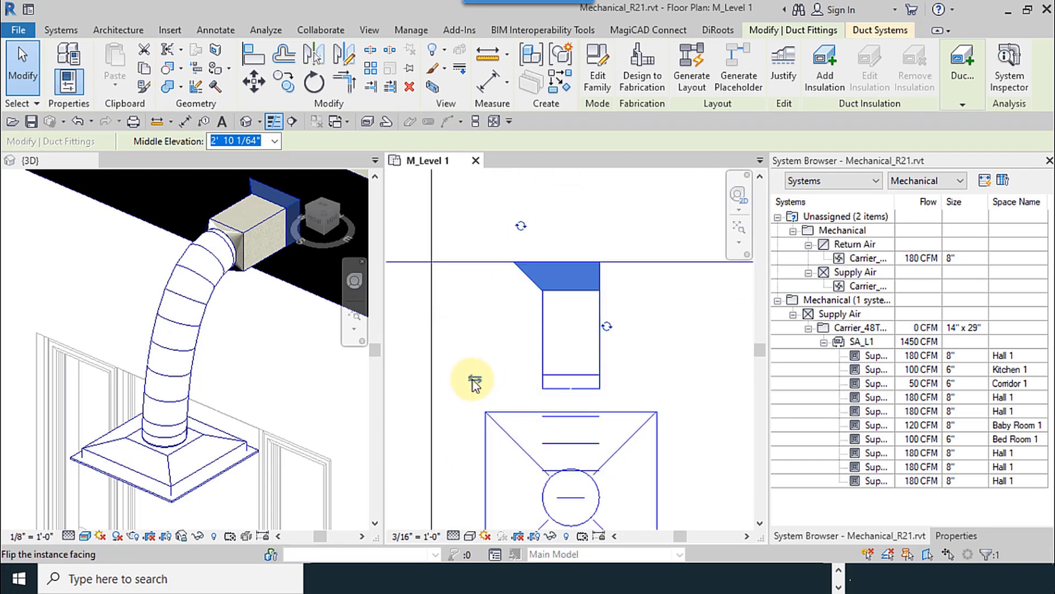
{"action": "scroll", "coordinate": [495, 352], "scroll_direction": "down", "scroll_amount": 3}
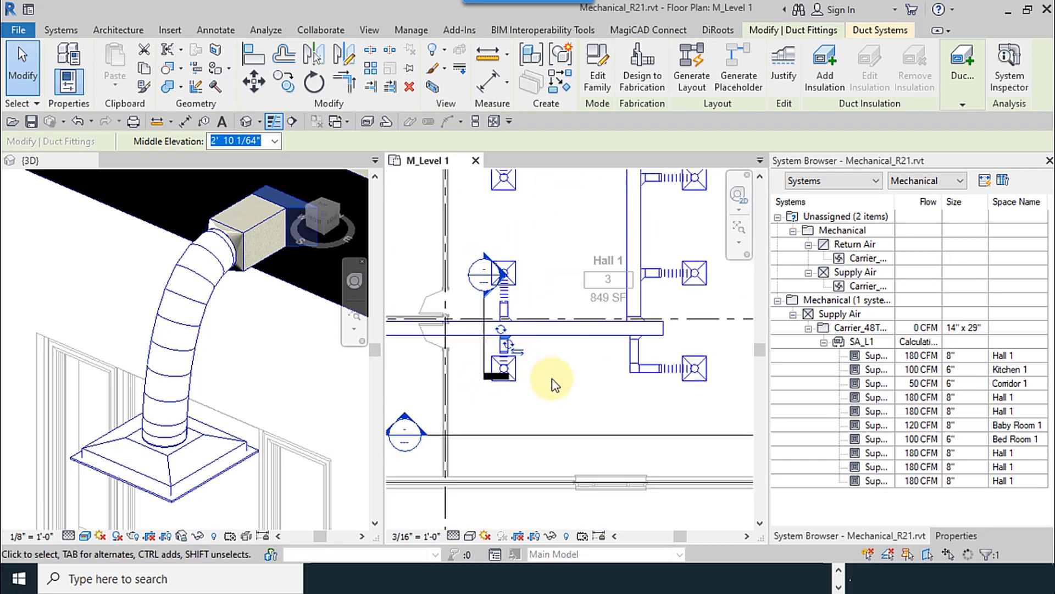
{"action": "left_click", "coordinate": [547, 382]}
{"action": "scroll", "coordinate": [592, 382], "scroll_direction": "down", "scroll_amount": 3}
{"action": "left_click", "coordinate": [621, 464]}
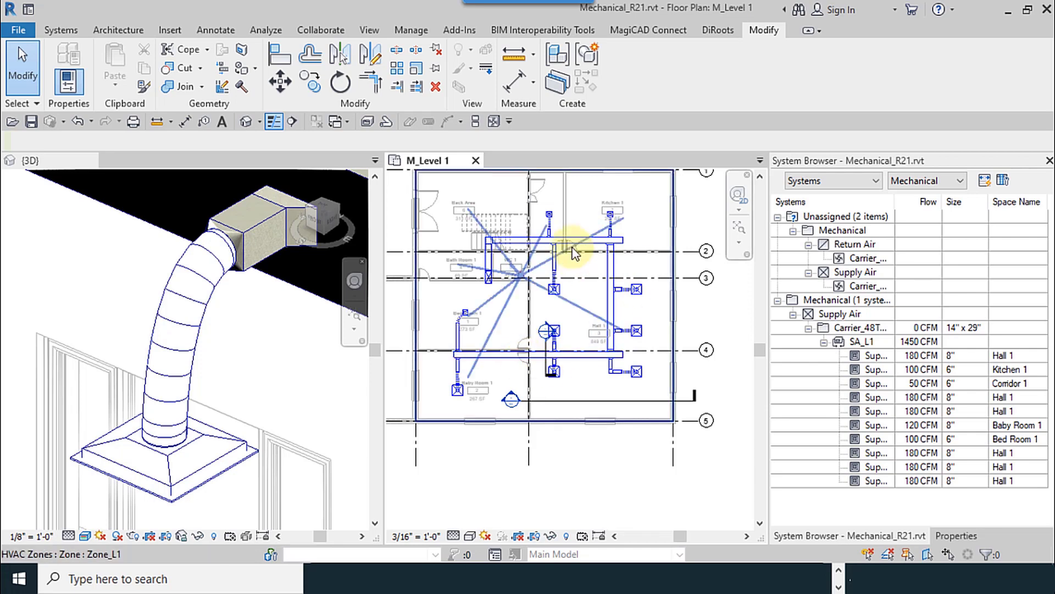
Slide the Kitchen 1 branch duct along the upper main, away from the main's open end and past the vertical Hall 1 duct
{"action": "scroll", "coordinate": [573, 242], "scroll_direction": "up", "scroll_amount": 6}
{"action": "middle_click_drag", "start_coordinate": [636, 229], "coordinate": [589, 235]}
{"action": "scroll", "coordinate": [601, 229], "scroll_direction": "up", "scroll_amount": 4}
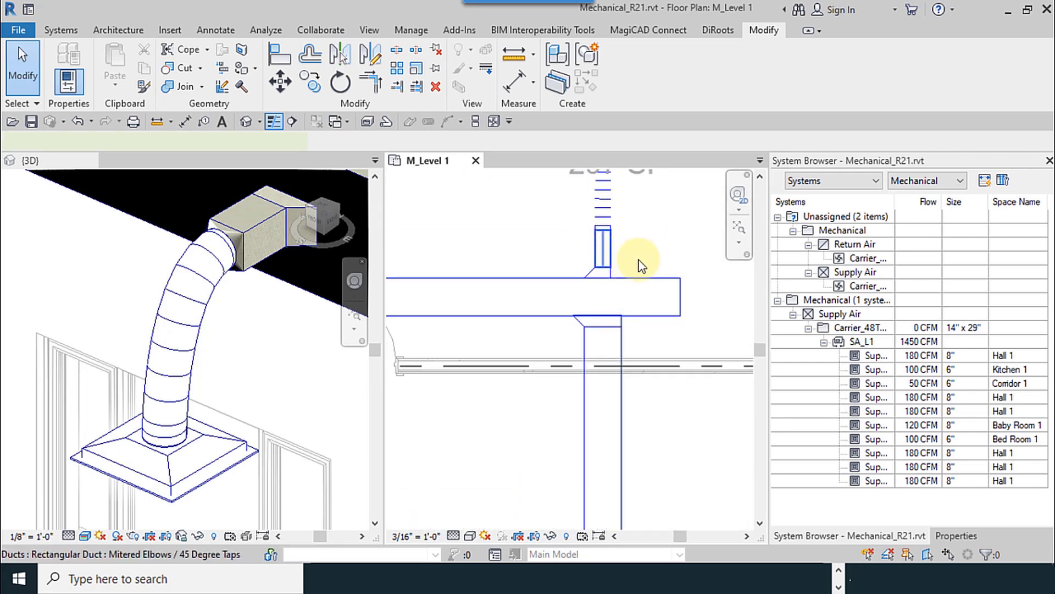
{"action": "middle_click_drag", "start_coordinate": [650, 268], "coordinate": [688, 335]}
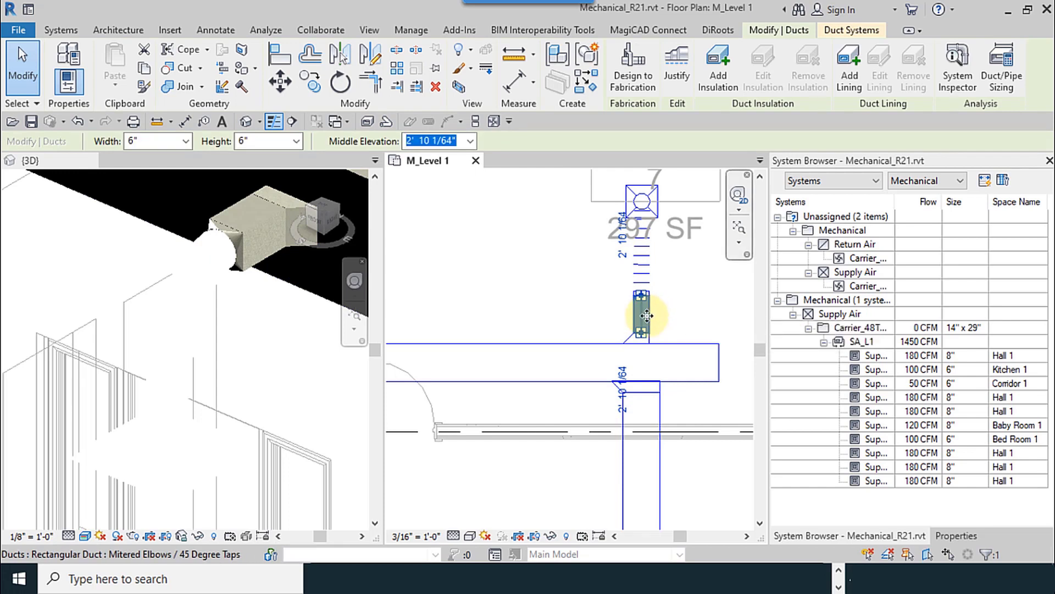
{"action": "left_click_drag", "start_coordinate": [646, 316], "coordinate": [679, 407]}
{"action": "middle_click_drag", "start_coordinate": [679, 407], "coordinate": [613, 309]}
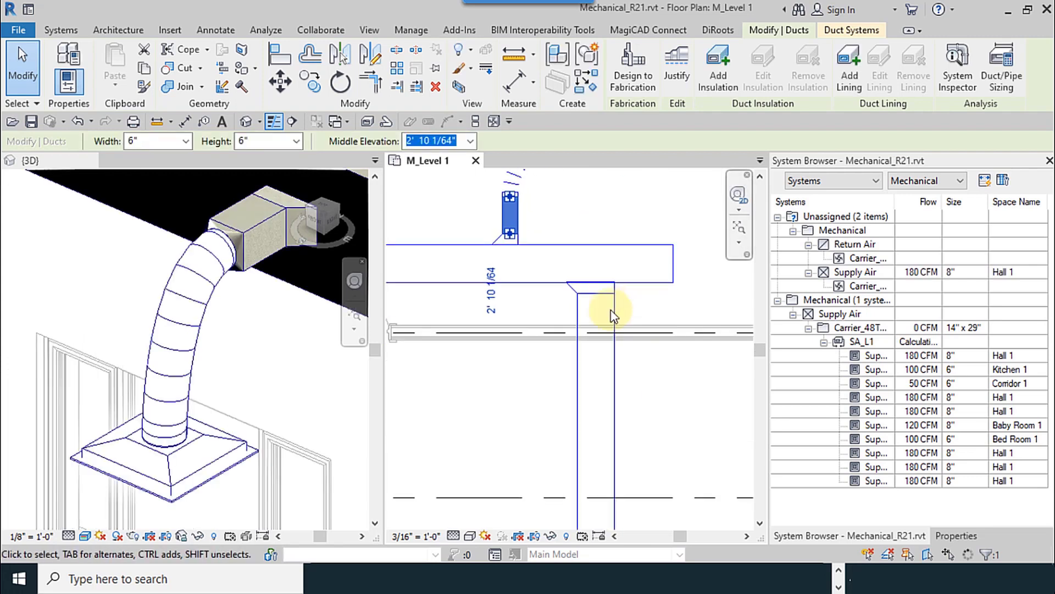
Delete the tap between the vertical Hall 1 duct and the upper main, and start Trim/Extend to Corner
{"action": "left_click", "coordinate": [574, 293]}
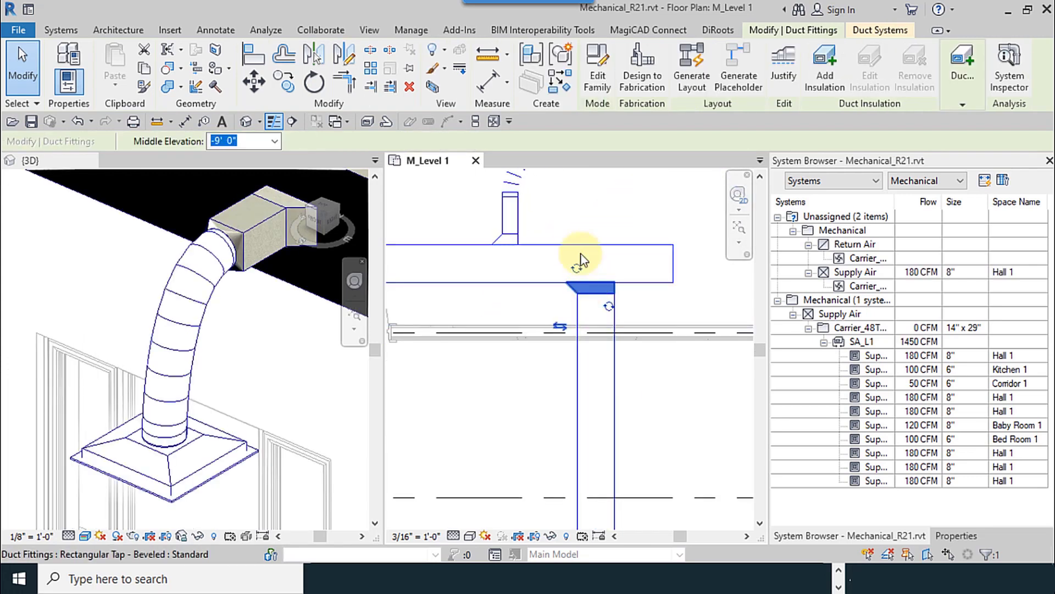
{"action": "left_click", "coordinate": [409, 87]}
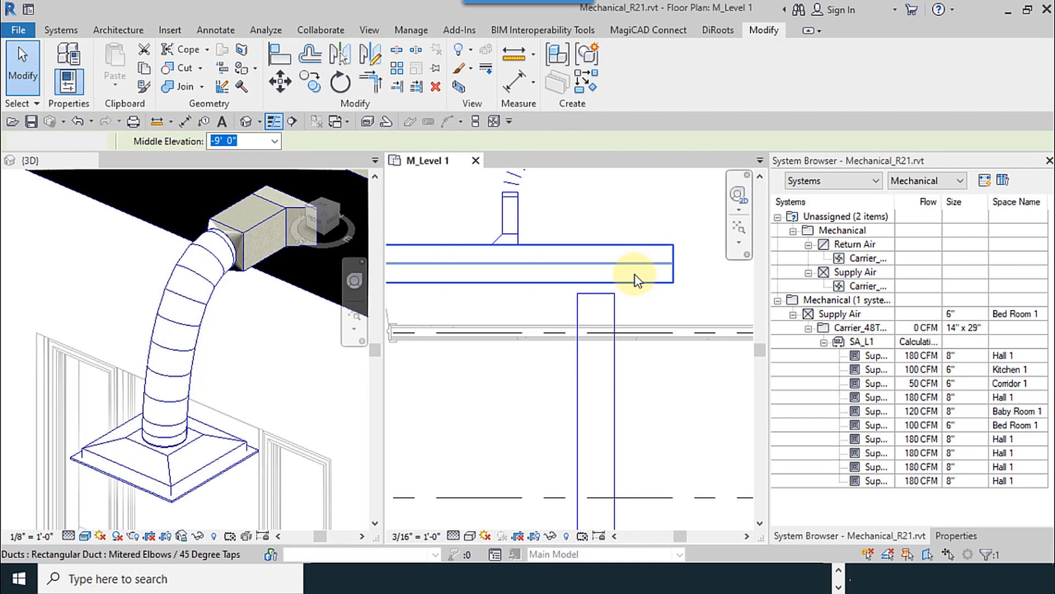
{"action": "left_click", "coordinate": [378, 88]}
{"action": "left_click", "coordinate": [624, 362]}
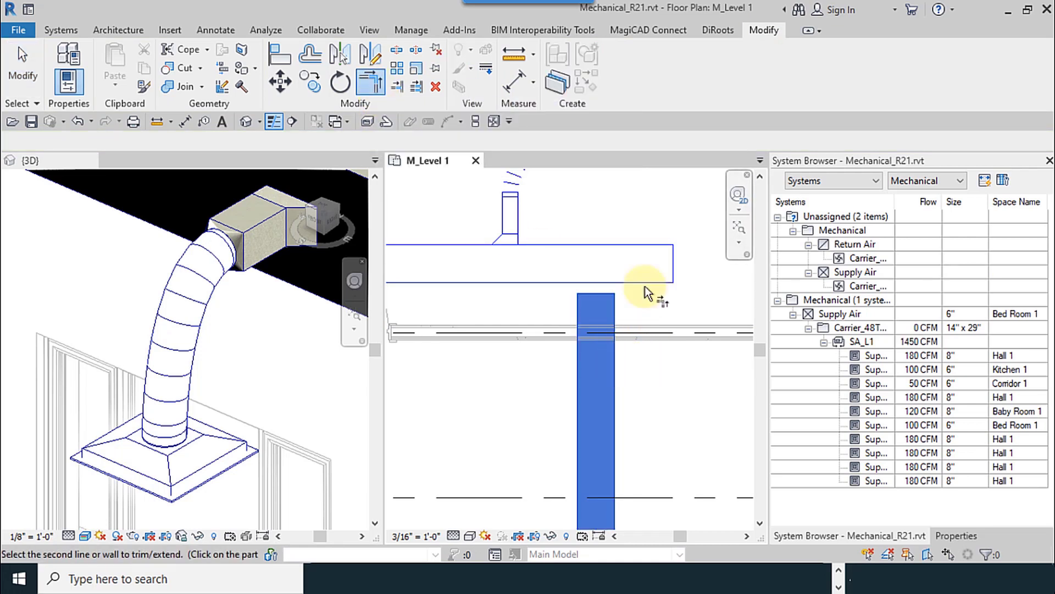
{"action": "left_click", "coordinate": [686, 327]}
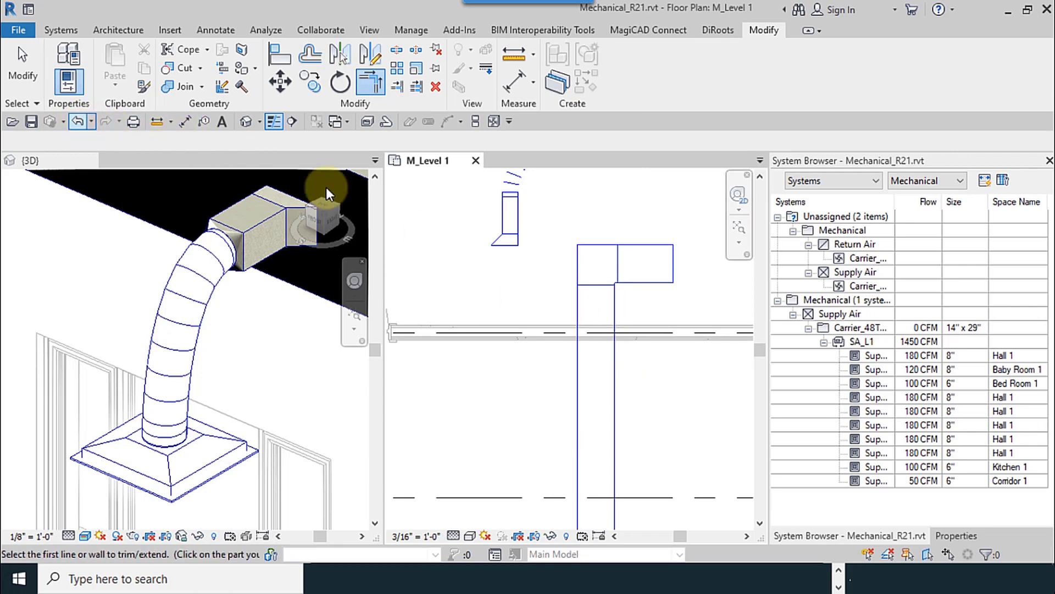
{"action": "key", "text": "ctrl+z"}
Trim the upper main and the vertical Hall 1 duct into a corner, keeping the main's long run and dropping its stub
{"action": "left_click", "coordinate": [521, 250]}
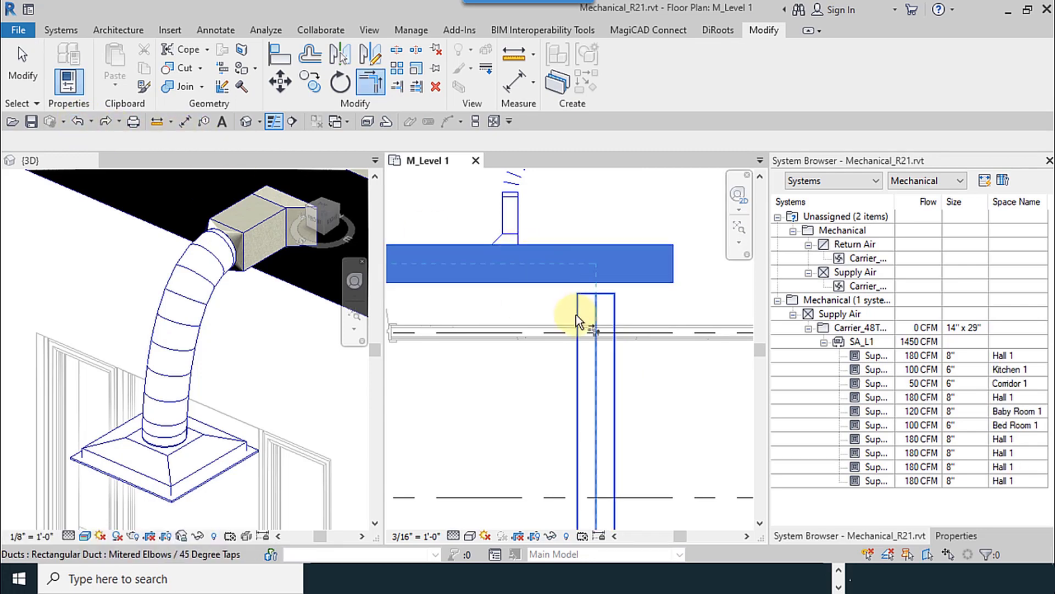
{"action": "left_click", "coordinate": [641, 381]}
{"action": "scroll", "coordinate": [641, 292], "scroll_direction": "down", "scroll_amount": 3}
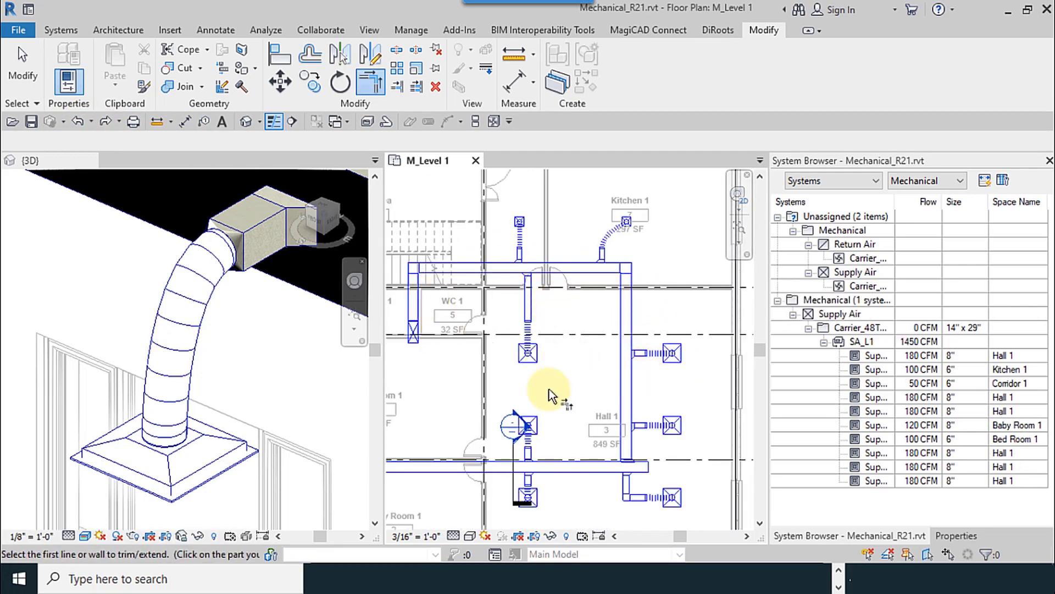
{"action": "middle_click_drag", "start_coordinate": [550, 388], "coordinate": [600, 282]}
{"action": "scroll", "coordinate": [700, 360], "scroll_direction": "up", "scroll_amount": 4}
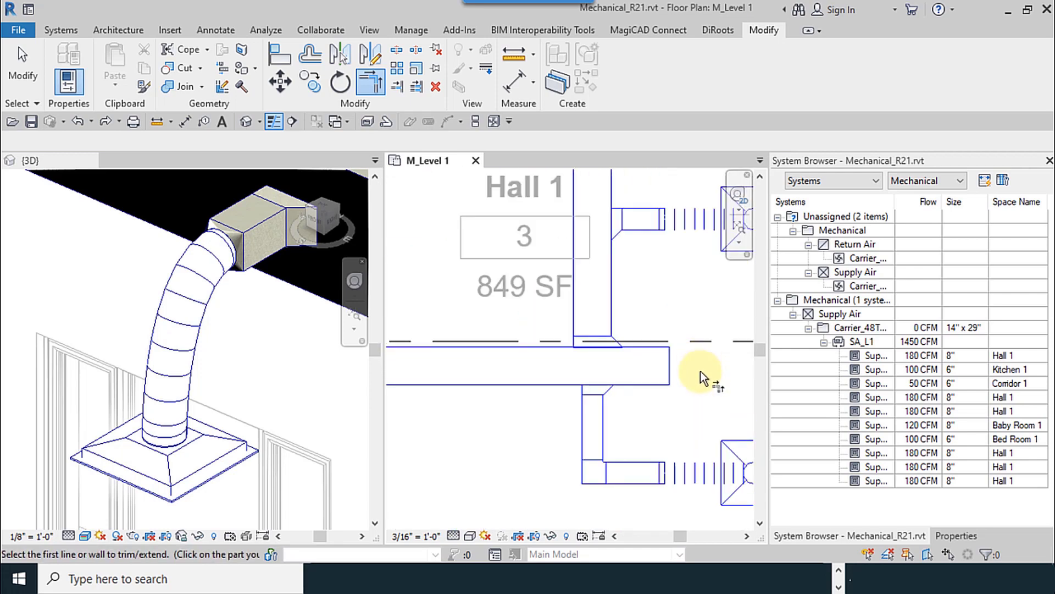
{"action": "key", "text": "Escape"}
{"action": "key", "text": "Escape"}
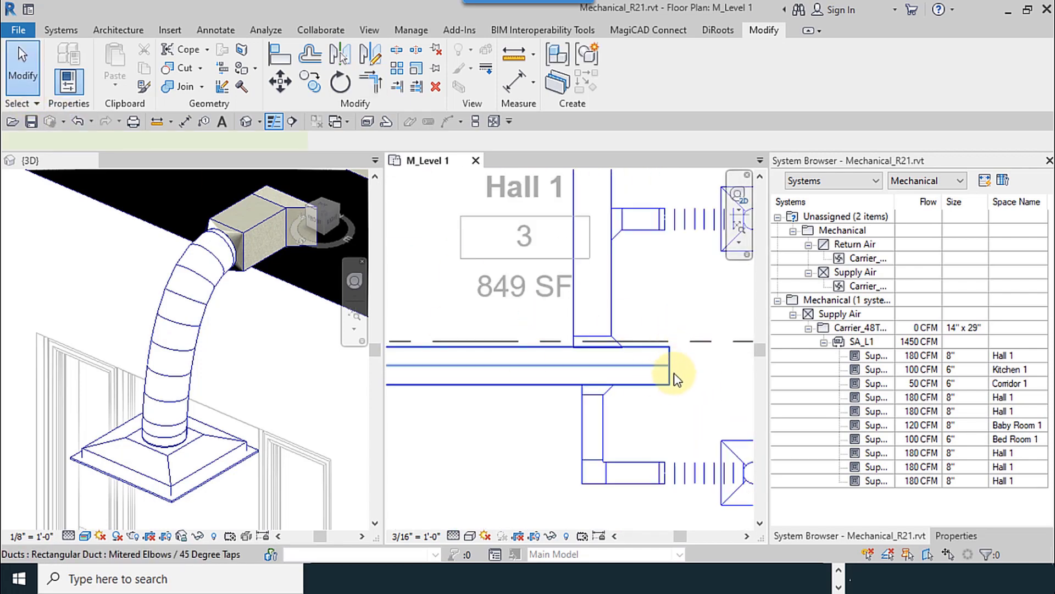
Shorten the lower main duct by pulling its open end back to just past the Hall 1 taps
{"action": "scroll", "coordinate": [676, 378], "scroll_direction": "up", "scroll_amount": 2}
{"action": "left_click", "coordinate": [675, 354]}
{"action": "left_click_drag", "start_coordinate": [617, 352], "coordinate": [619, 352]}
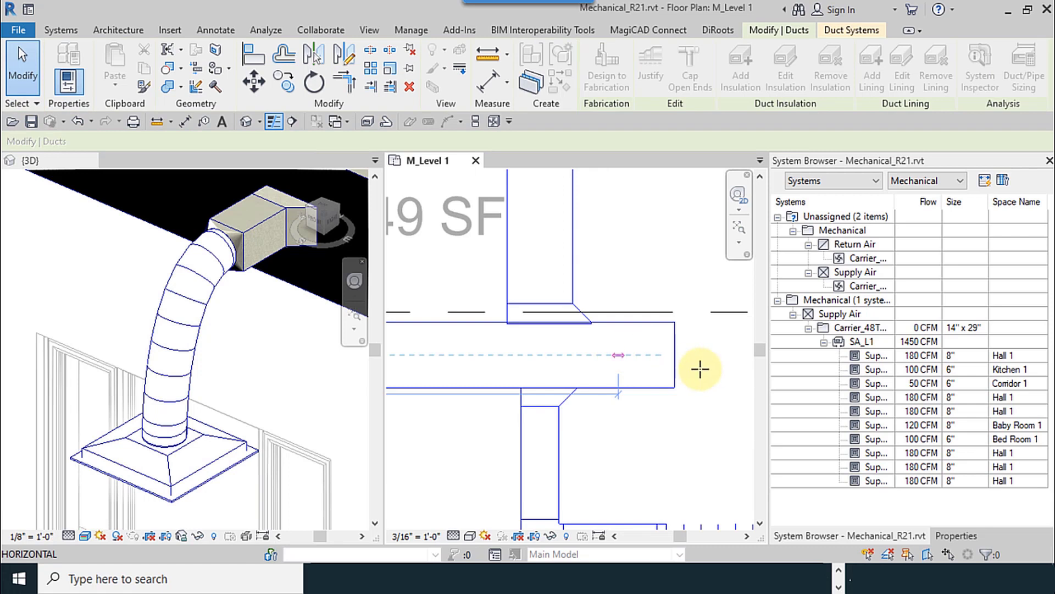
{"action": "left_click_drag", "start_coordinate": [700, 369], "coordinate": [701, 369]}
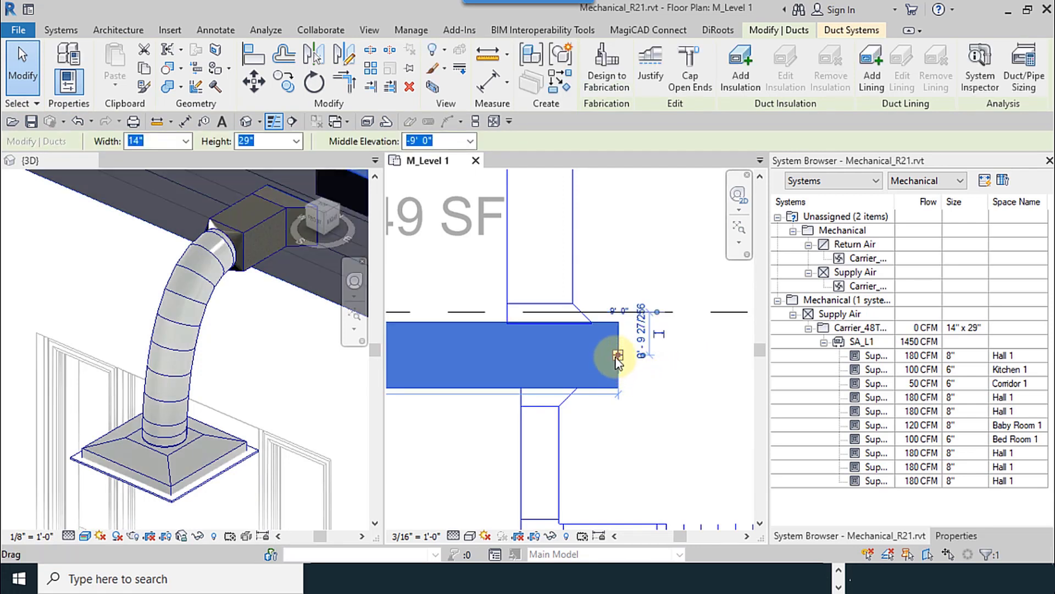
Cap the open end of the lower main duct
{"action": "scroll", "coordinate": [666, 364], "scroll_direction": "down", "scroll_amount": 1}
{"action": "scroll", "coordinate": [663, 391], "scroll_direction": "down", "scroll_amount": 3}
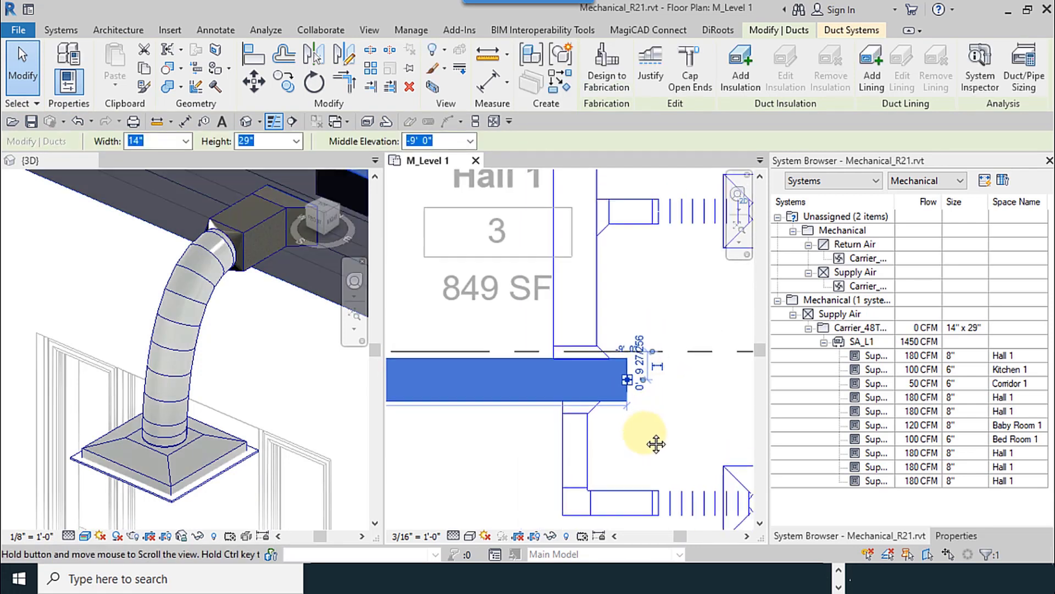
{"action": "scroll", "coordinate": [627, 435], "scroll_direction": "up", "scroll_amount": 2}
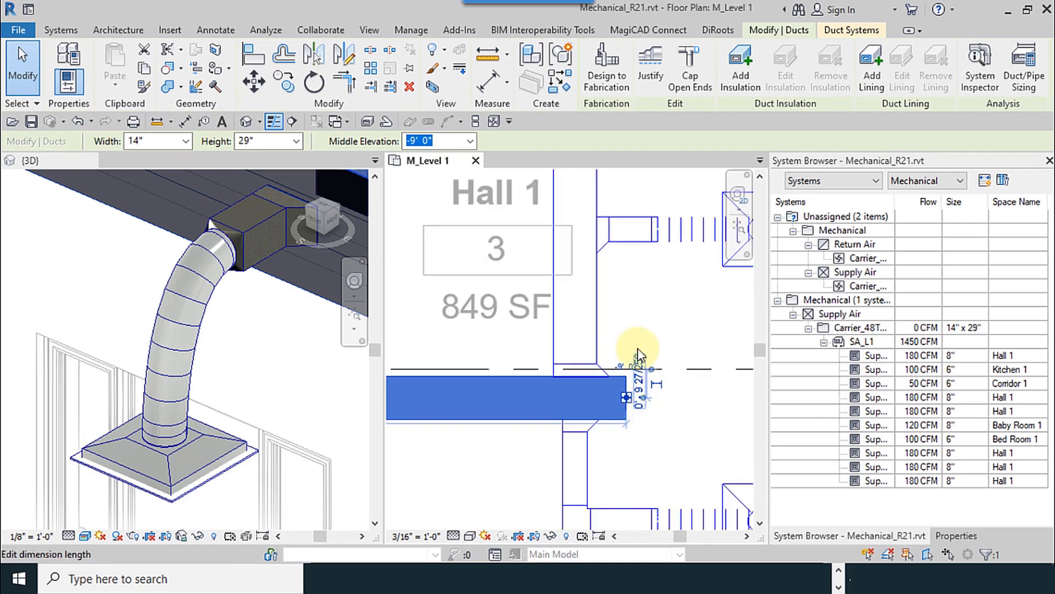
{"action": "left_click", "coordinate": [689, 86]}
{"action": "middle_click_drag", "start_coordinate": [640, 422], "coordinate": [677, 411]}
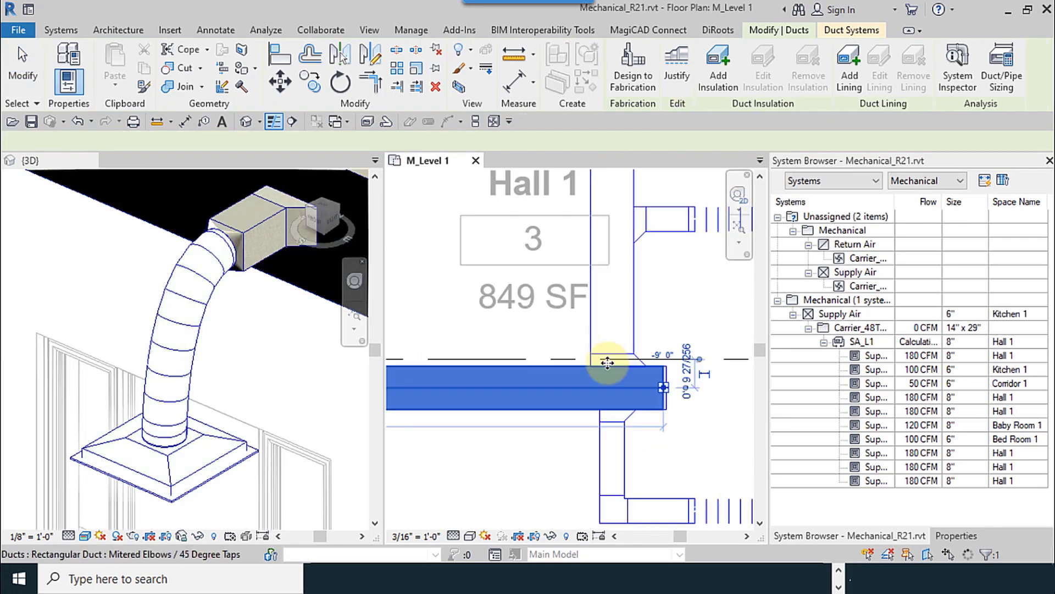
Inspect the tap joining the vertical Hall 1 duct to the lower main and the upper main's corner near Kitchen 1
{"action": "scroll", "coordinate": [607, 362], "scroll_direction": "up", "scroll_amount": 2}
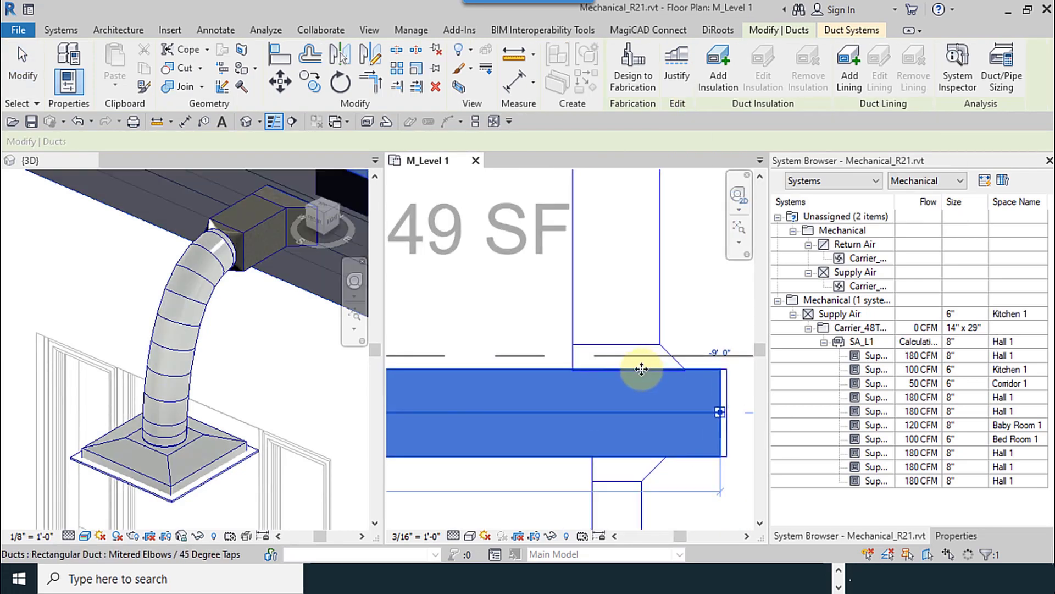
{"action": "left_click", "coordinate": [699, 430]}
{"action": "scroll", "coordinate": [629, 428], "scroll_direction": "down", "scroll_amount": 5}
{"action": "scroll", "coordinate": [628, 427], "scroll_direction": "up", "scroll_amount": 2}
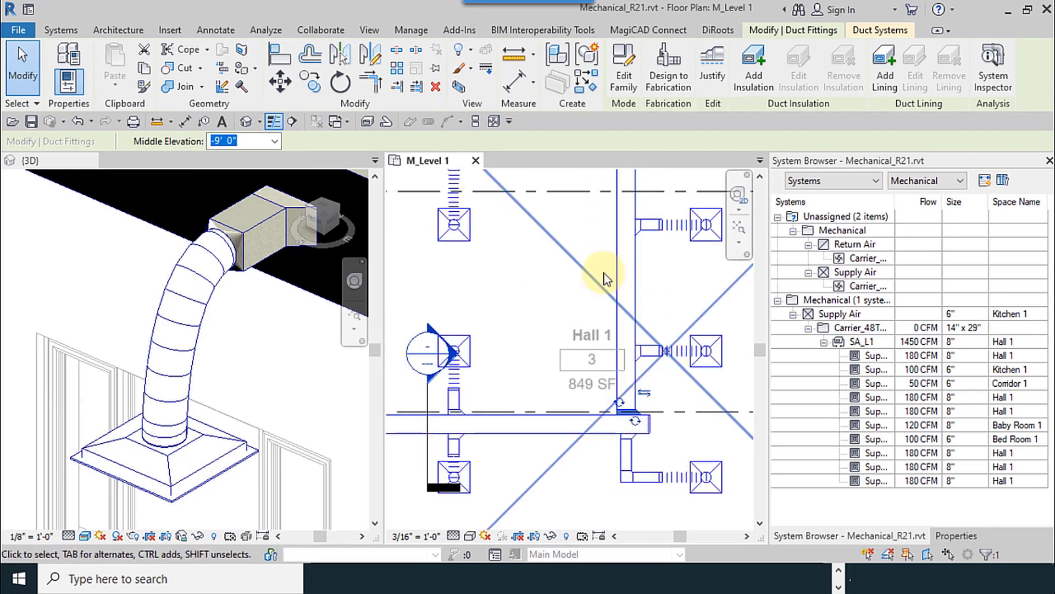
{"action": "middle_click_drag", "start_coordinate": [548, 201], "coordinate": [605, 411]}
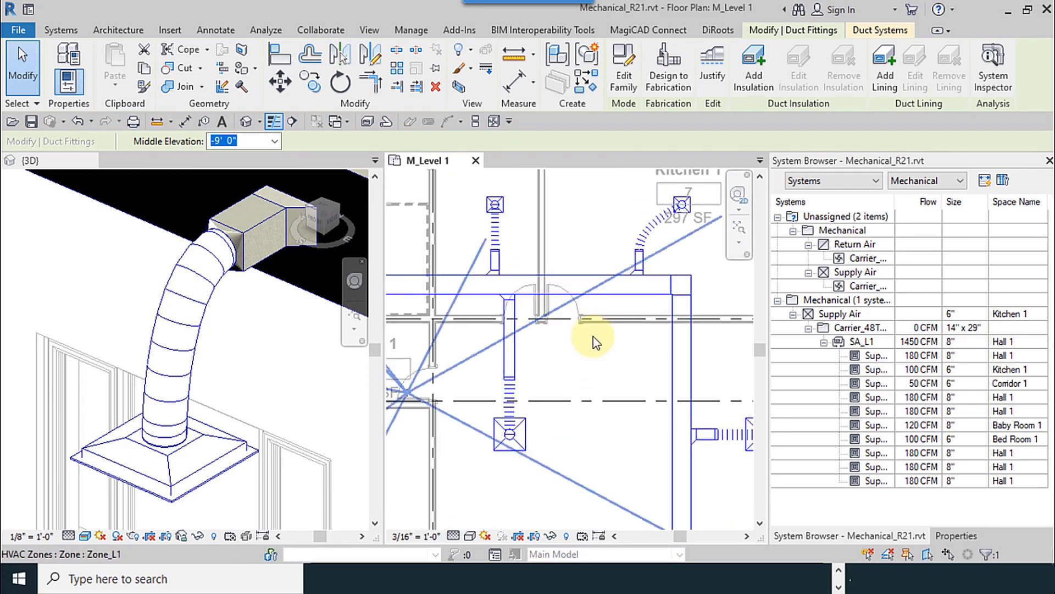
Flip the two beveled taps feeding the diffusers right of the vertical Hall 1 duct so their bevels face the upper main
{"action": "middle_click_drag", "start_coordinate": [593, 337], "coordinate": [542, 283]}
{"action": "scroll", "coordinate": [631, 322], "scroll_direction": "up", "scroll_amount": 3}
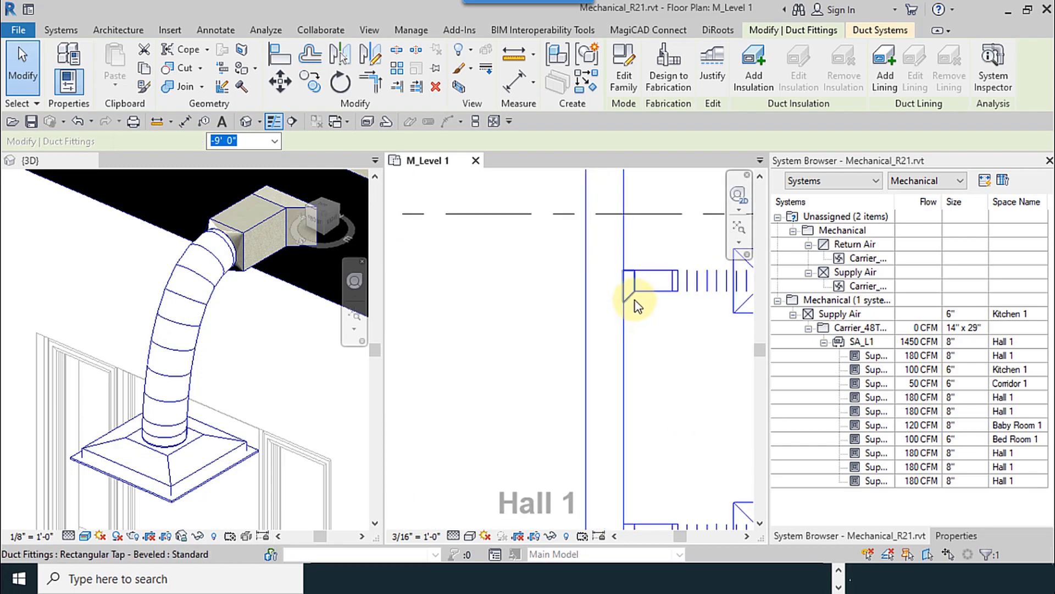
{"action": "left_click", "coordinate": [635, 301]}
{"action": "middle_click_drag", "start_coordinate": [673, 365], "coordinate": [661, 199]}
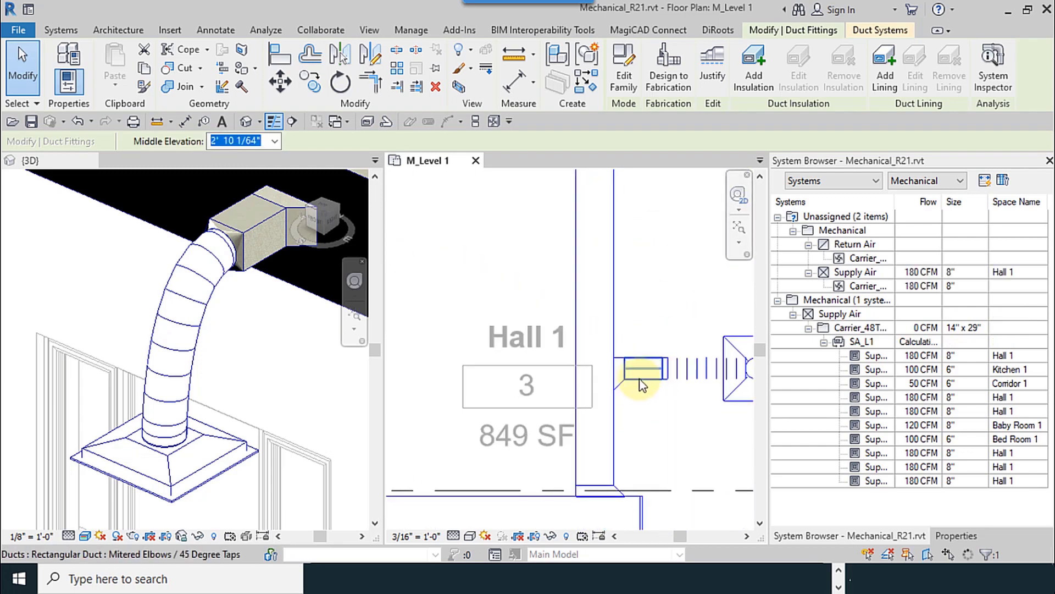
{"action": "left_click", "coordinate": [648, 366]}
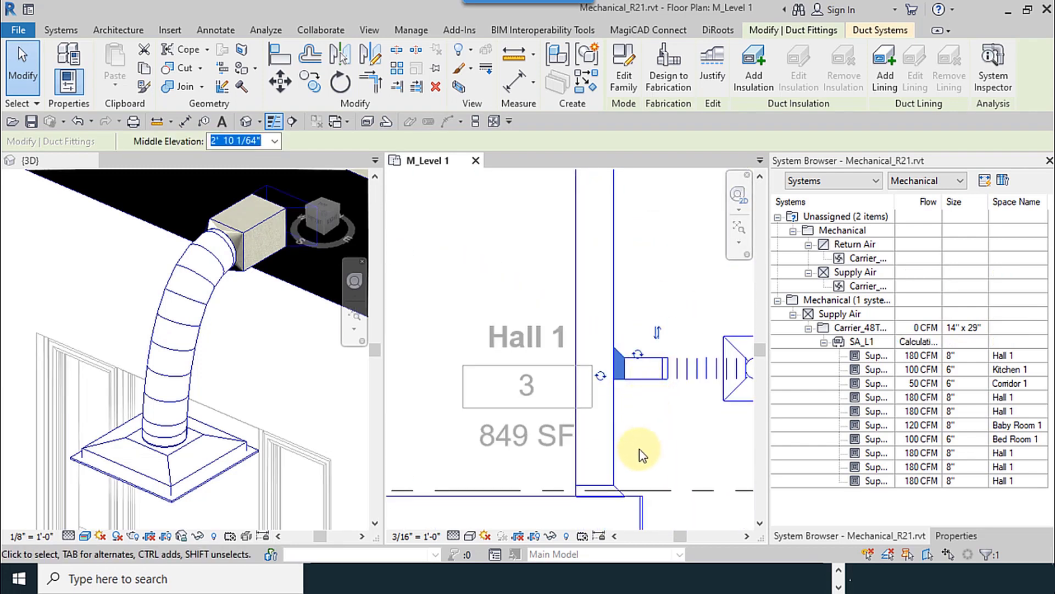
Flip the taps connecting the vertical Hall 1 duct and the branch below it to the lower main so both bevels face left
{"action": "middle_click_drag", "start_coordinate": [641, 448], "coordinate": [654, 252]}
{"action": "middle_click_drag", "start_coordinate": [637, 352], "coordinate": [668, 479]}
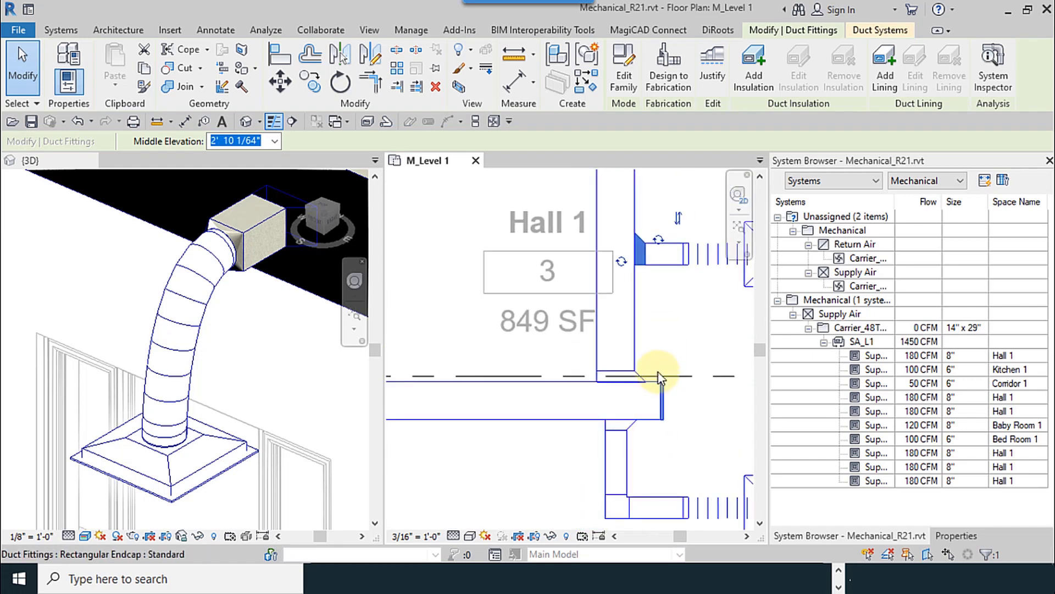
{"action": "left_click", "coordinate": [643, 378]}
{"action": "middle_click_drag", "start_coordinate": [678, 424], "coordinate": [692, 439]}
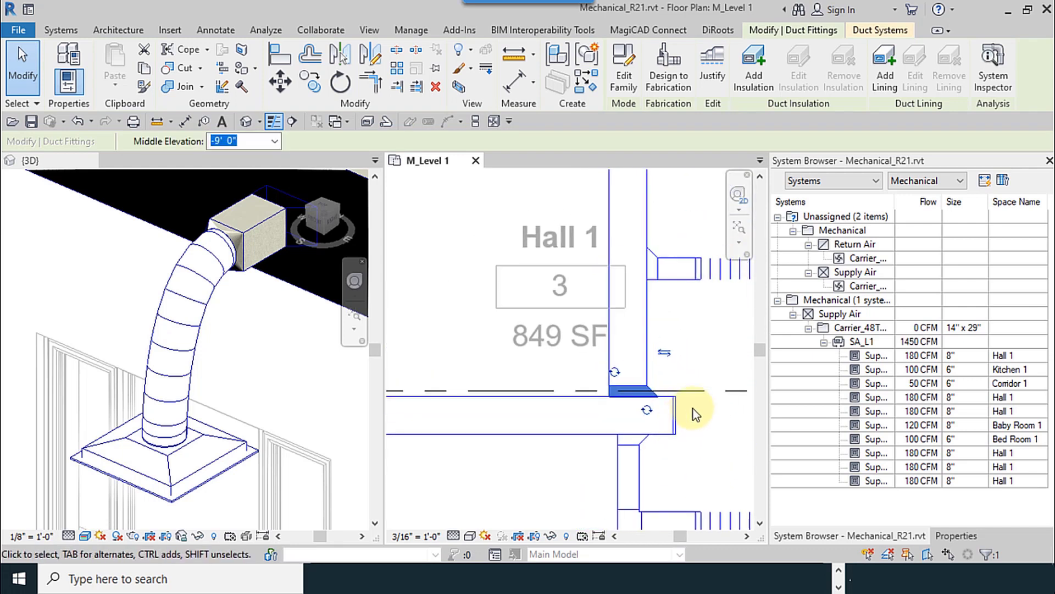
{"action": "middle_click_drag", "start_coordinate": [701, 478], "coordinate": [678, 410]}
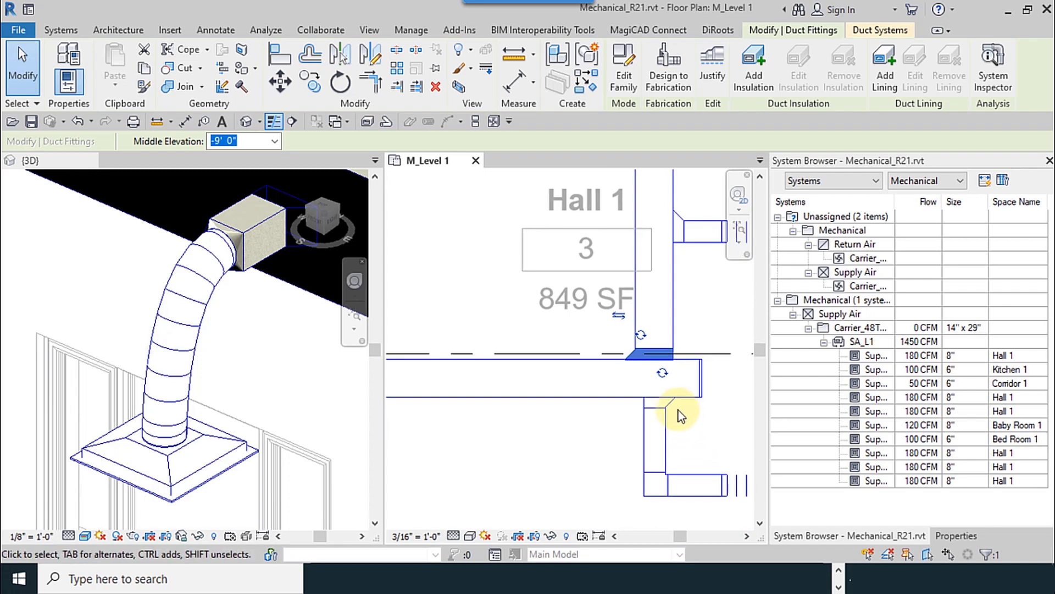
{"action": "key", "text": "Escape"}
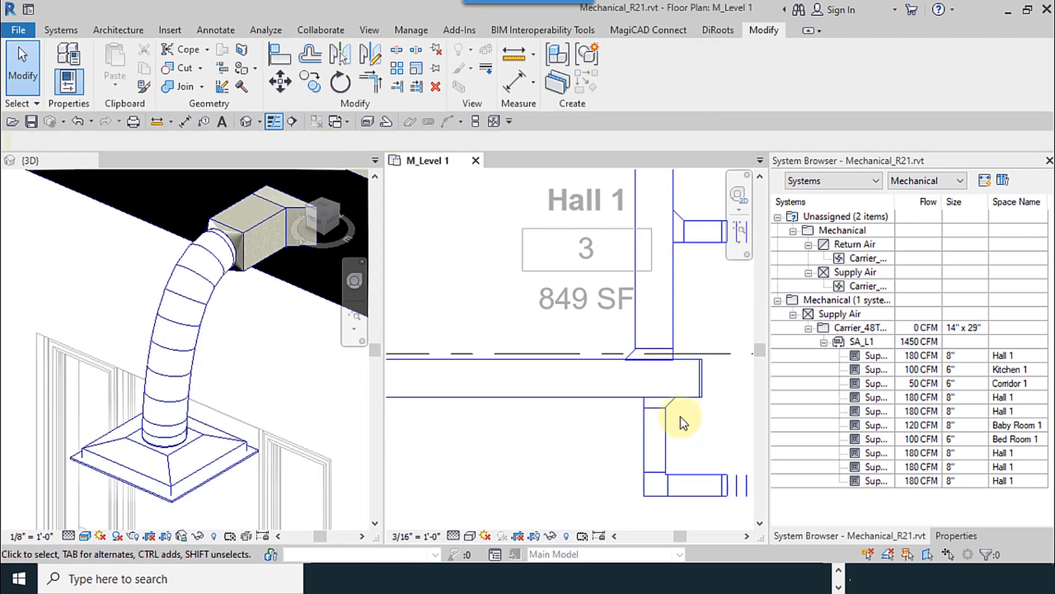
{"action": "left_click", "coordinate": [694, 430]}
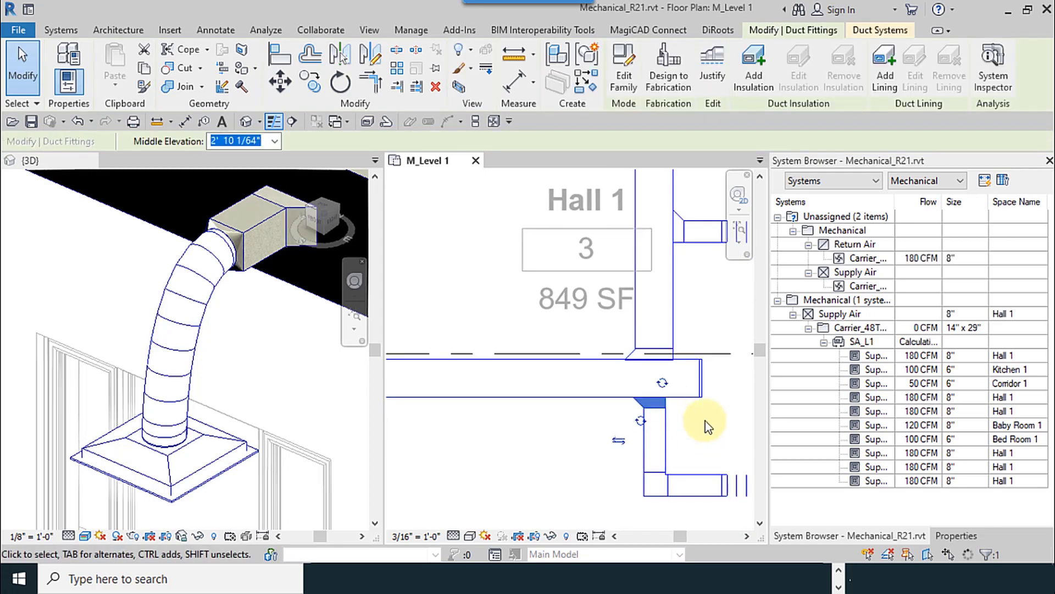
Examine the type and properties of the beveled tap joining the vertical Hall 1 duct to the lower main
{"action": "scroll", "coordinate": [704, 421], "scroll_direction": "down", "scroll_amount": 5}
{"action": "middle_click_drag", "start_coordinate": [667, 434], "coordinate": [518, 437]}
{"action": "scroll", "coordinate": [586, 422], "scroll_direction": "up", "scroll_amount": 5}
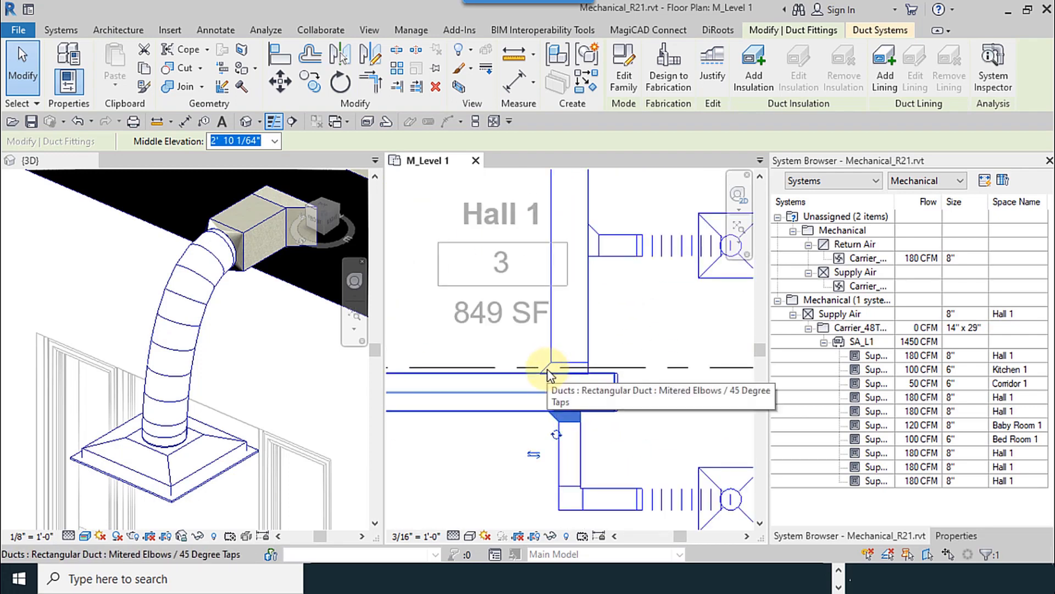
{"action": "scroll", "coordinate": [551, 372], "scroll_direction": "up", "scroll_amount": 3}
{"action": "left_click", "coordinate": [608, 362]}
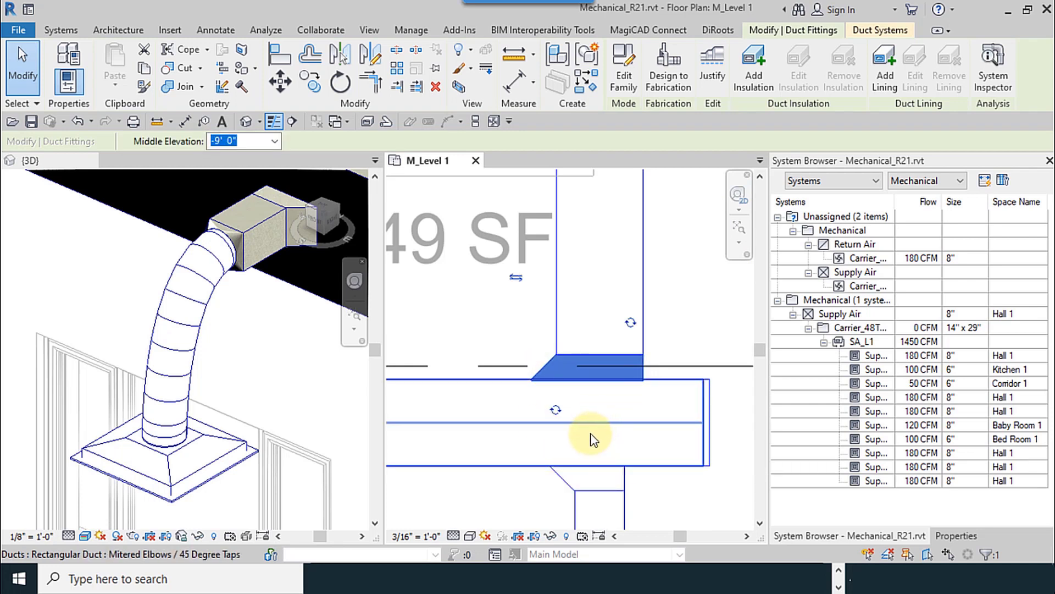
{"action": "scroll", "coordinate": [608, 455], "scroll_direction": "down", "scroll_amount": 3}
{"action": "scroll", "coordinate": [679, 401], "scroll_direction": "up", "scroll_amount": 2}
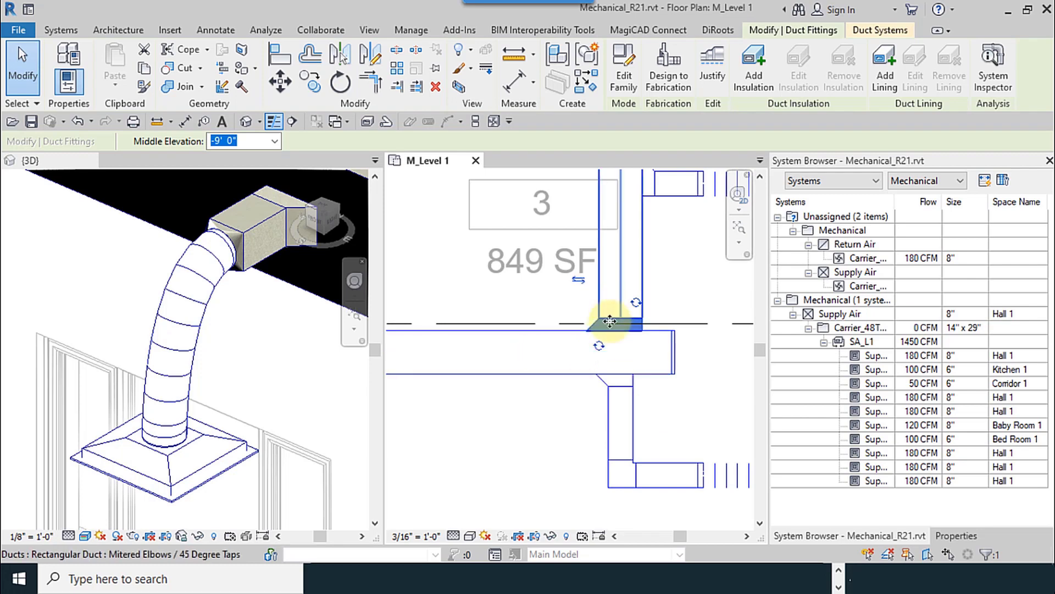
{"action": "left_click", "coordinate": [956, 536]}
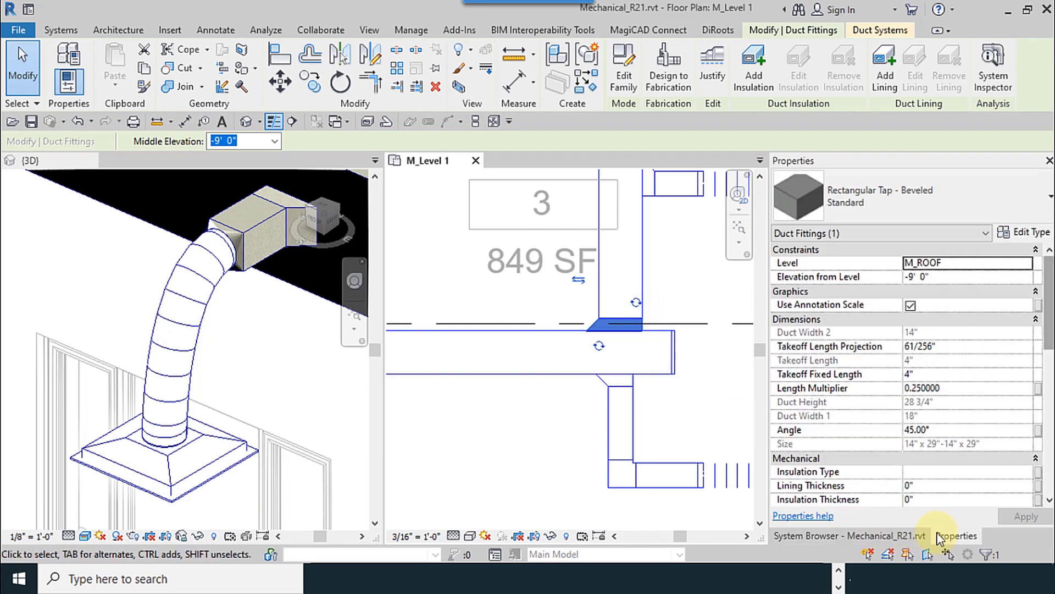
{"action": "left_click", "coordinate": [866, 213]}
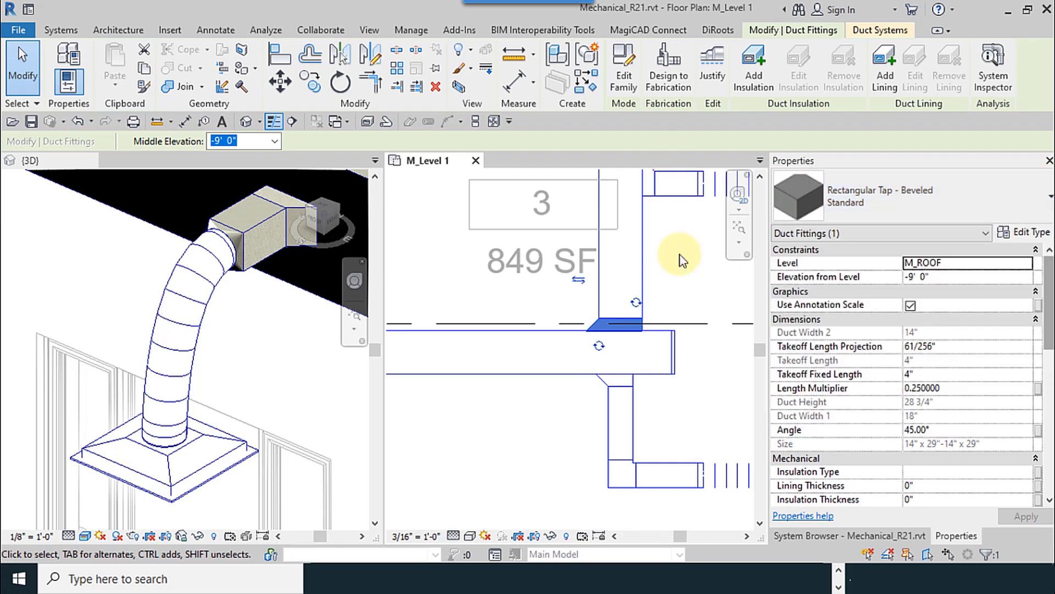
Examine the beveled tap of the branch below the lower main, including its properties and facing
{"action": "scroll", "coordinate": [636, 347], "scroll_direction": "up", "scroll_amount": 1}
{"action": "scroll", "coordinate": [636, 347], "scroll_direction": "up", "scroll_amount": 1}
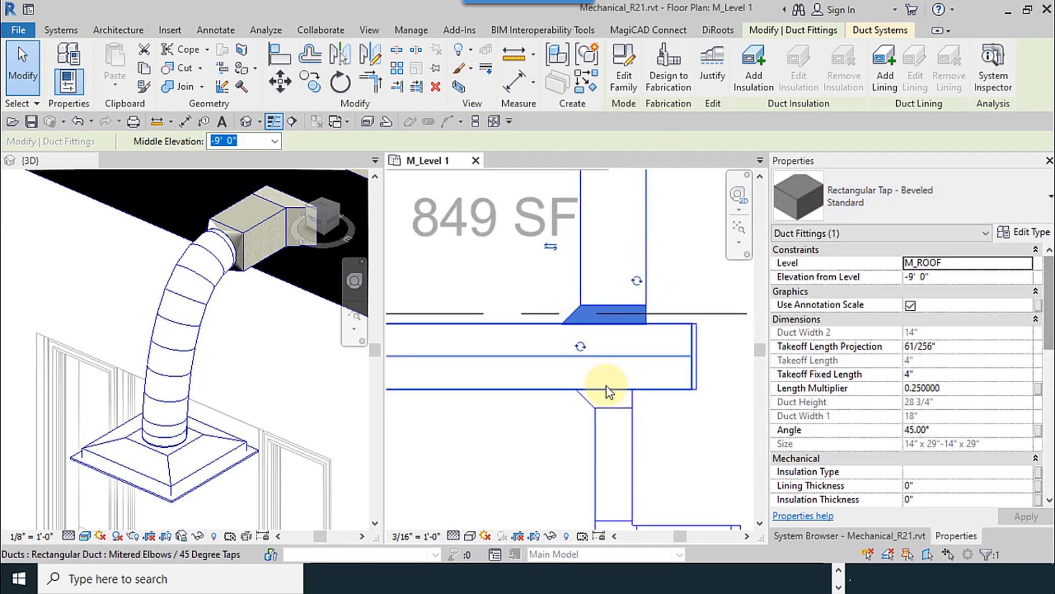
{"action": "left_click", "coordinate": [630, 400]}
{"action": "middle_click_drag", "start_coordinate": [682, 372], "coordinate": [662, 263]}
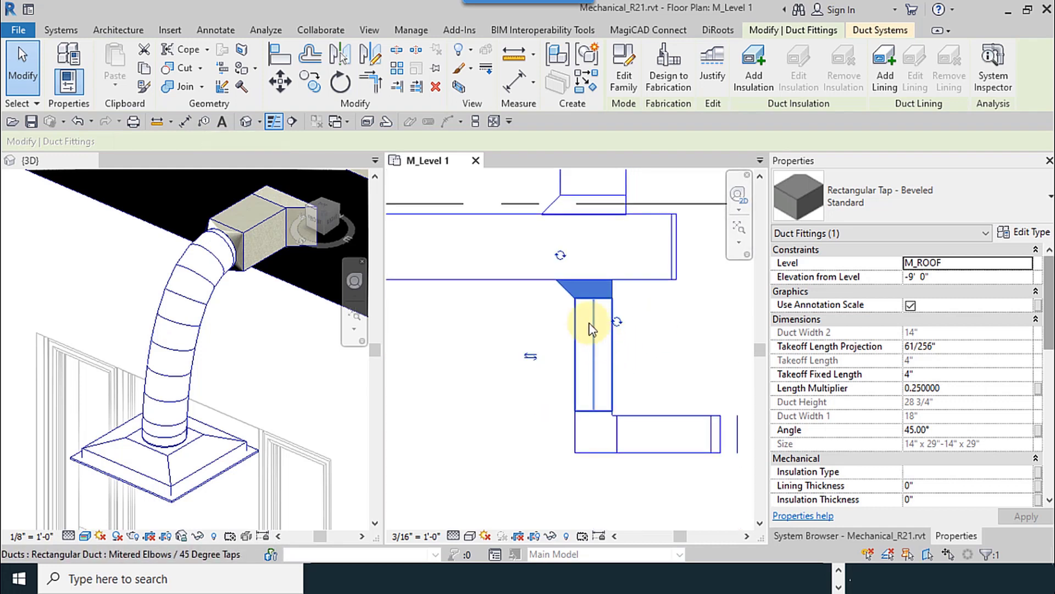
{"action": "left_click", "coordinate": [654, 430]}
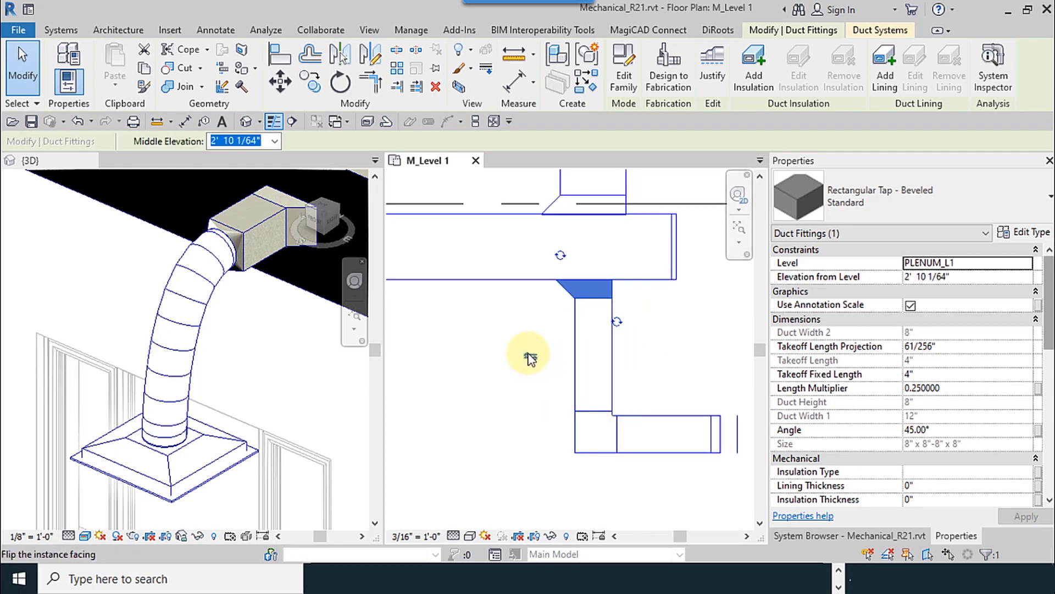
{"action": "left_click", "coordinate": [530, 358]}
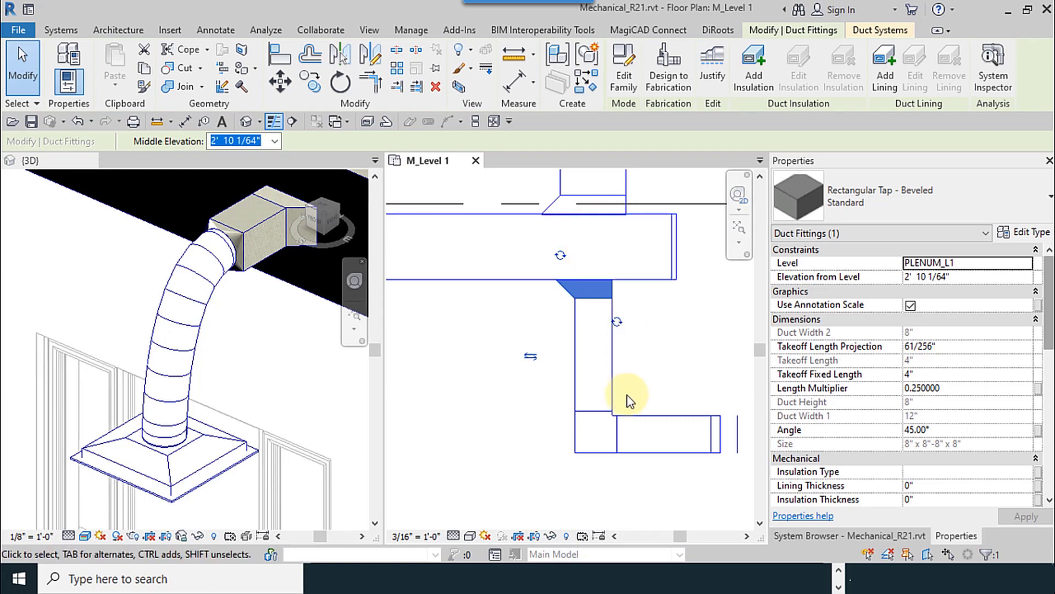
Inspect the branch taps along the lower main in plan, from Hall 1 across to Bed Room 1 and Baby Room 1
{"action": "scroll", "coordinate": [626, 406], "scroll_direction": "down", "scroll_amount": 6}
{"action": "scroll", "coordinate": [605, 424], "scroll_direction": "up", "scroll_amount": 3}
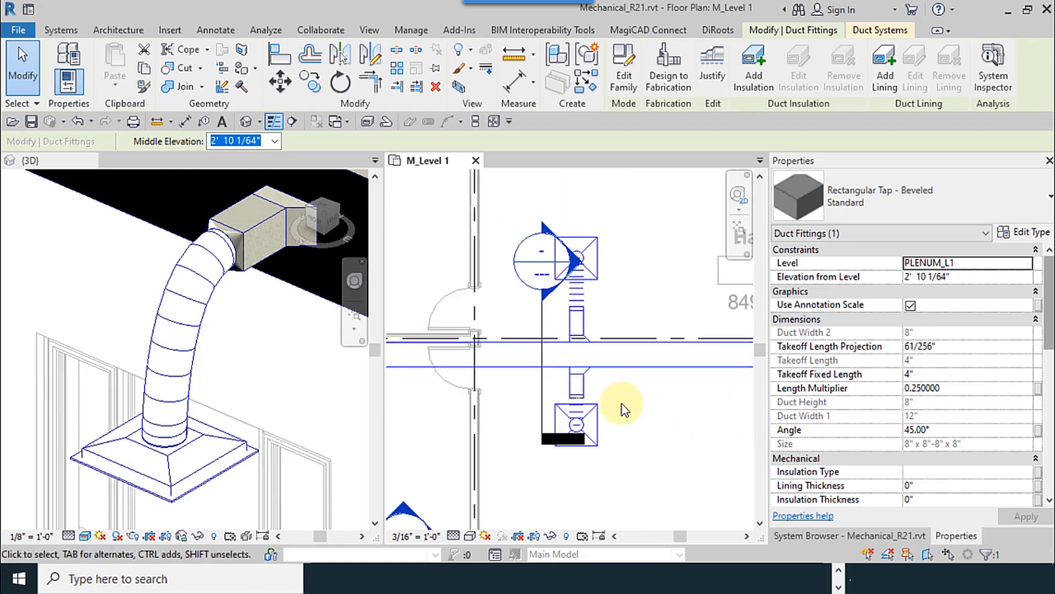
{"action": "scroll", "coordinate": [623, 410], "scroll_direction": "down", "scroll_amount": 4}
{"action": "middle_click_drag", "start_coordinate": [502, 436], "coordinate": [707, 436]}
{"action": "scroll", "coordinate": [614, 347], "scroll_direction": "up", "scroll_amount": 4}
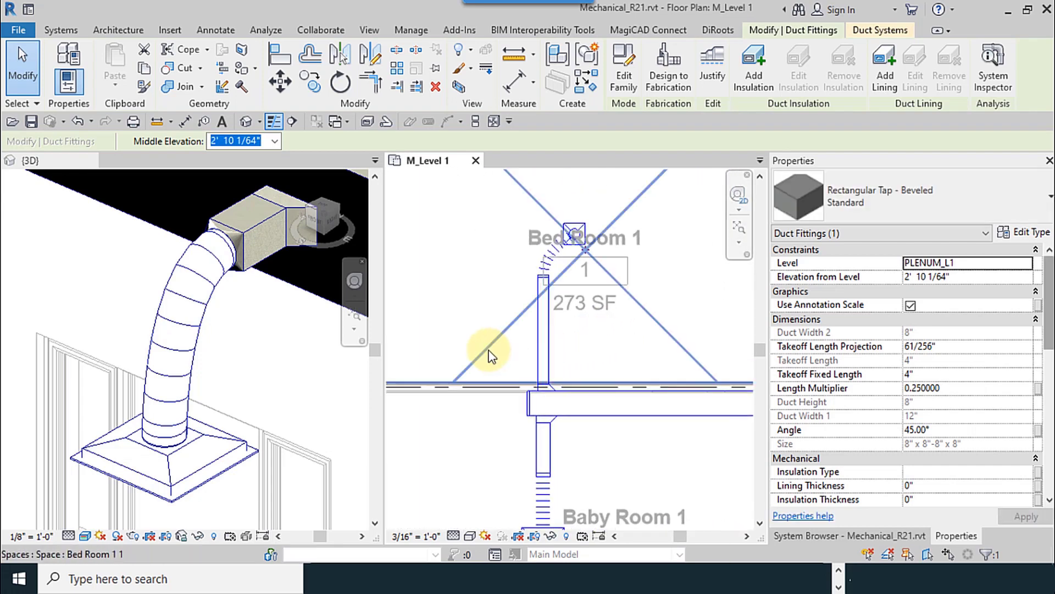
{"action": "scroll", "coordinate": [490, 354], "scroll_direction": "down", "scroll_amount": 3}
{"action": "scroll", "coordinate": [328, 411], "scroll_direction": "down", "scroll_amount": 3}
{"action": "scroll", "coordinate": [170, 342], "scroll_direction": "down", "scroll_amount": 2}
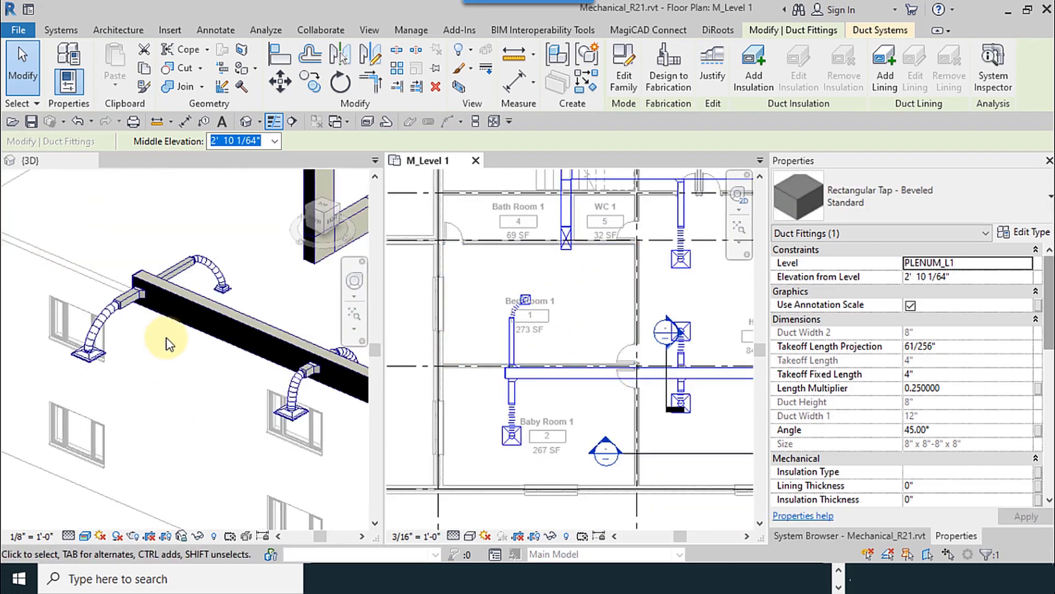
Inspect the Baby Room 1 branch duct and its connection to the lower main in the 3D view
{"action": "scroll", "coordinate": [60, 322], "scroll_direction": "up", "scroll_amount": 3}
{"action": "scroll", "coordinate": [58, 317], "scroll_direction": "up", "scroll_amount": 2}
{"action": "left_click", "coordinate": [153, 311]}
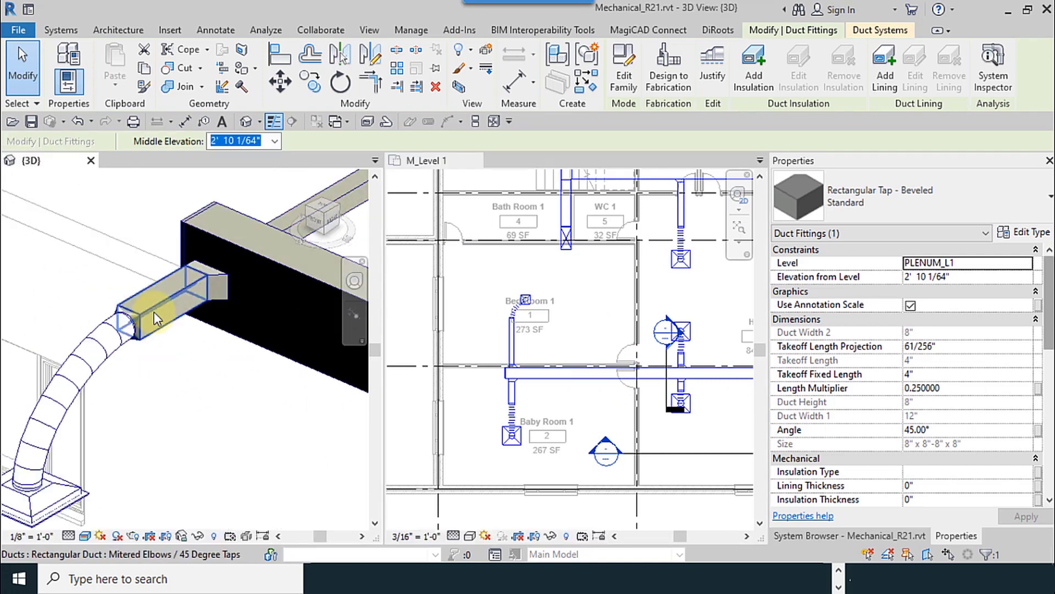
{"action": "left_click", "coordinate": [166, 312]}
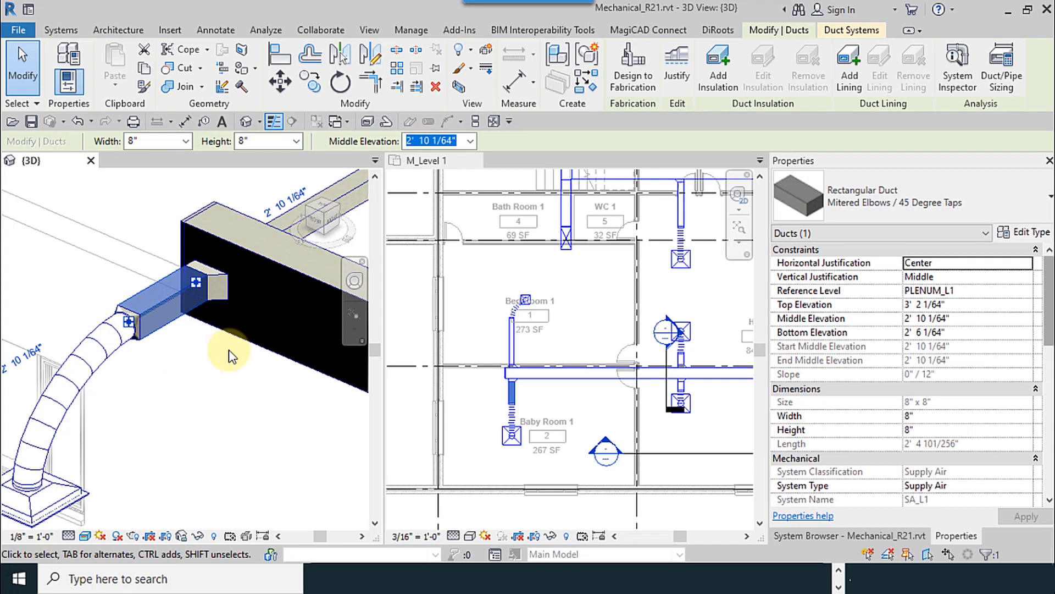
{"action": "scroll", "coordinate": [229, 351], "scroll_direction": "up", "scroll_amount": 1}
{"action": "scroll", "coordinate": [193, 393], "scroll_direction": "down", "scroll_amount": 6}
{"action": "middle_click_drag", "start_coordinate": [229, 433], "coordinate": [129, 451]}
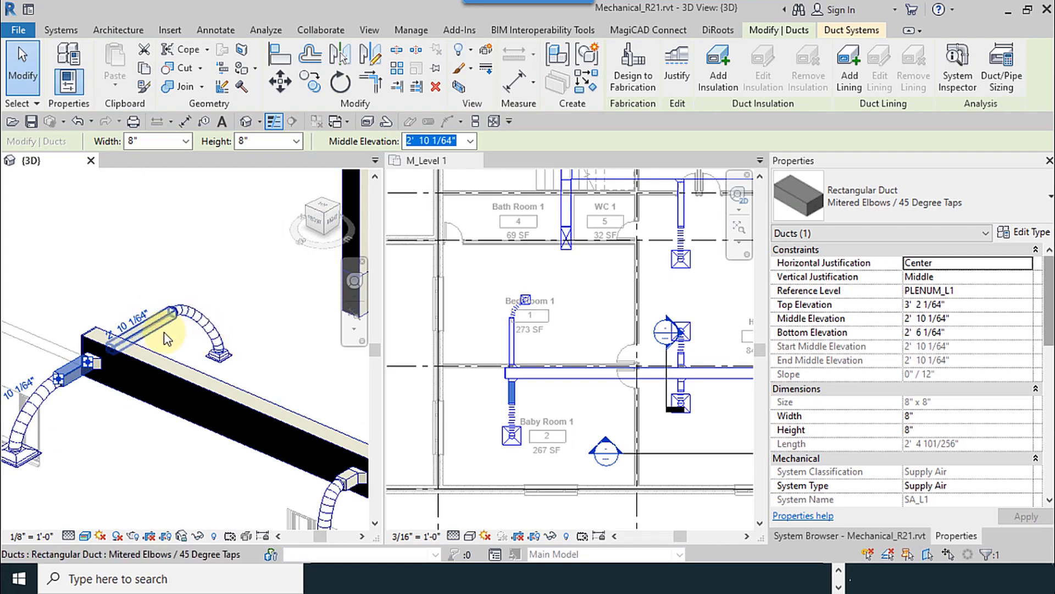
{"action": "scroll", "coordinate": [110, 370], "scroll_direction": "up", "scroll_amount": 4}
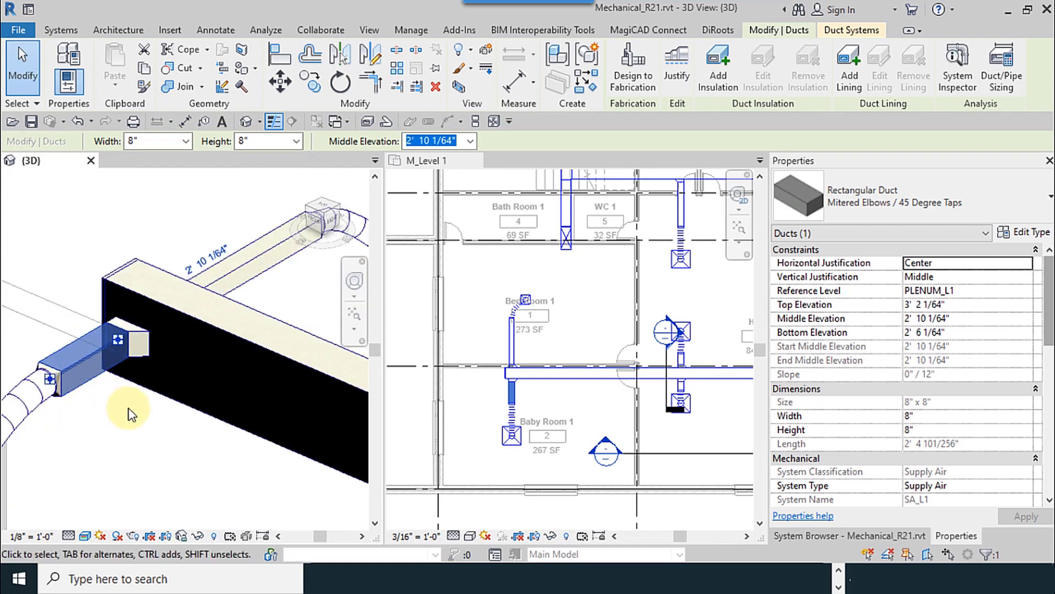
Review the whole supply duct loop and rooftop unit in the 3D view, leaving nothing selected
{"action": "scroll", "coordinate": [106, 349], "scroll_direction": "down", "scroll_amount": 5}
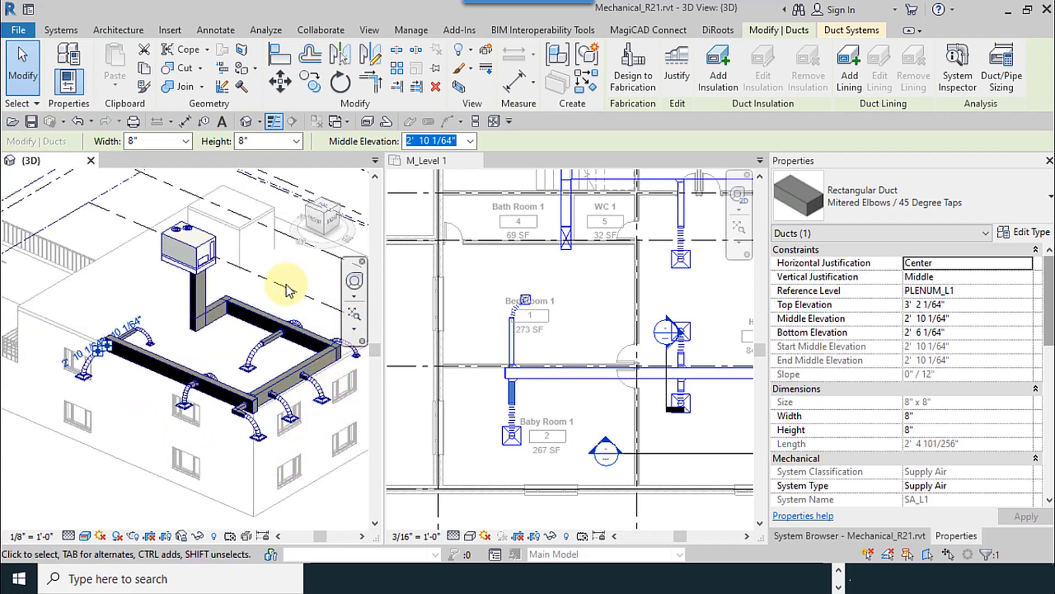
{"action": "scroll", "coordinate": [286, 285], "scroll_direction": "up", "scroll_amount": 4}
{"action": "scroll", "coordinate": [186, 309], "scroll_direction": "down", "scroll_amount": 5}
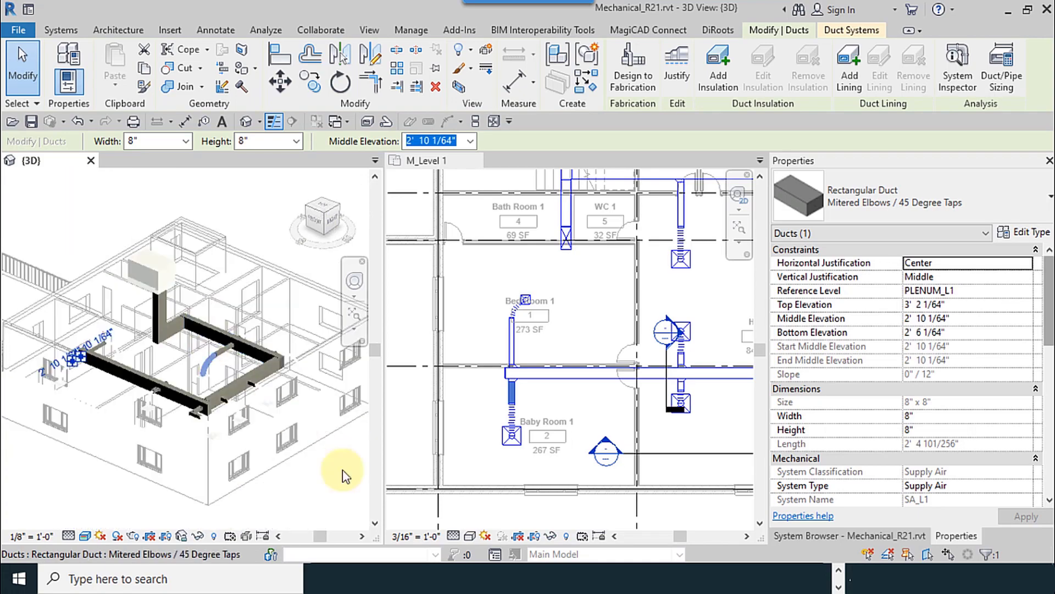
{"action": "middle_click_drag", "start_coordinate": [285, 419], "coordinate": [276, 488], "text": "shift"}
{"action": "key", "text": "Escape"}
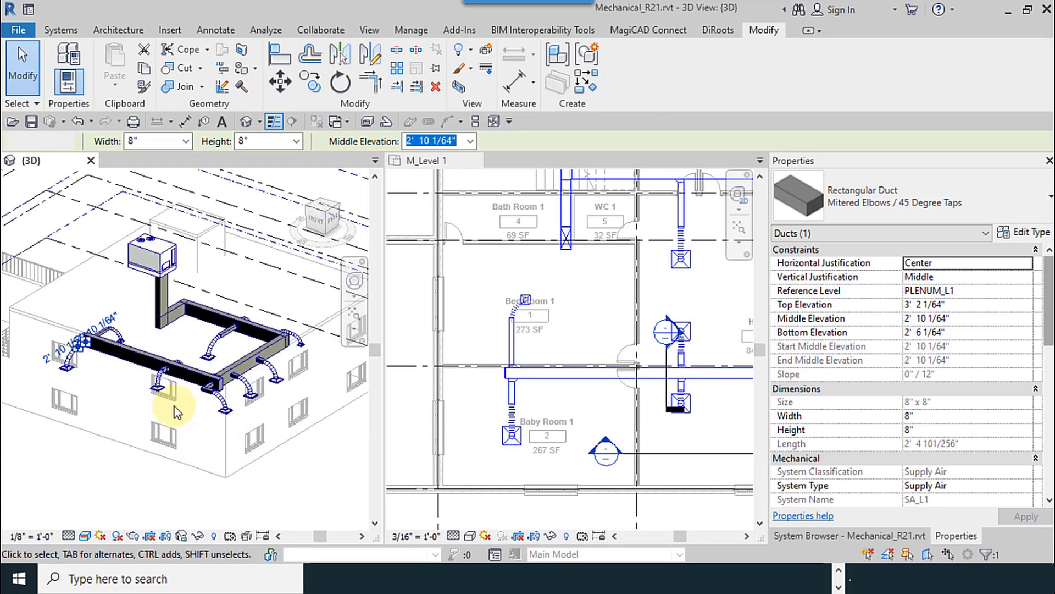
Examine the end cap on the lower main's Bed Room 1 end in the 3D view
{"action": "scroll", "coordinate": [117, 388], "scroll_direction": "up", "scroll_amount": 2}
{"action": "scroll", "coordinate": [51, 307], "scroll_direction": "up", "scroll_amount": 3}
{"action": "scroll", "coordinate": [77, 307], "scroll_direction": "up", "scroll_amount": 3}
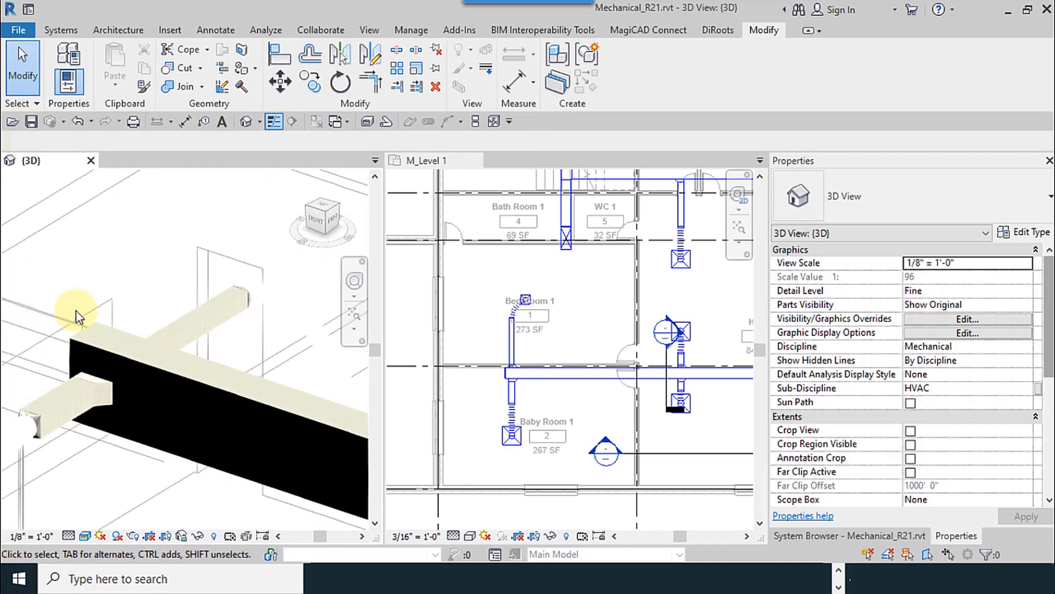
{"action": "scroll", "coordinate": [94, 333], "scroll_direction": "up", "scroll_amount": 2}
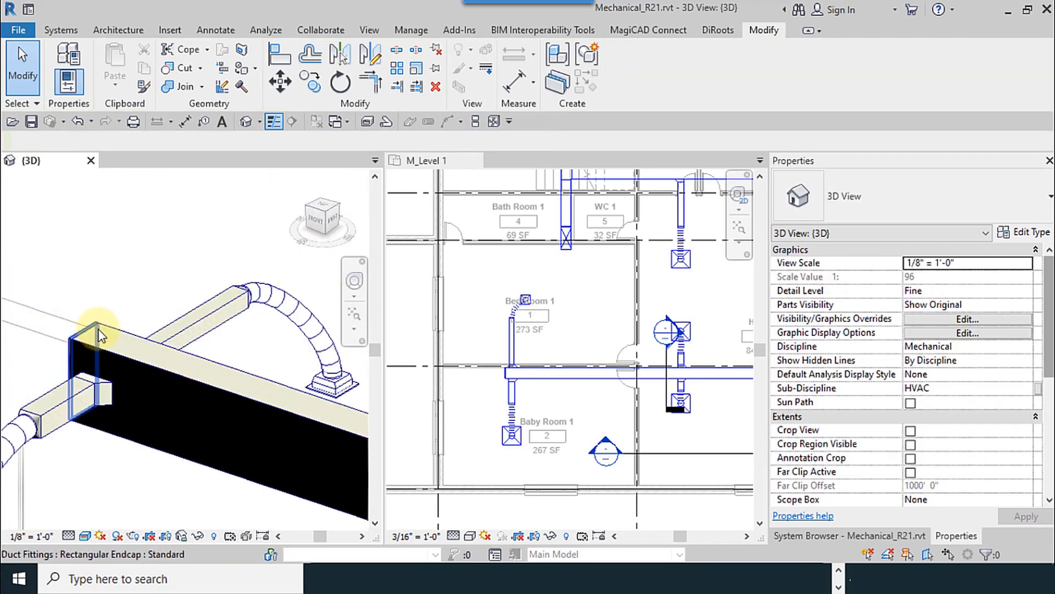
{"action": "left_click", "coordinate": [95, 334]}
Delete the rectangular end cap from the Hall 1 end of the lower main duct
{"action": "scroll", "coordinate": [88, 330], "scroll_direction": "down", "scroll_amount": 6}
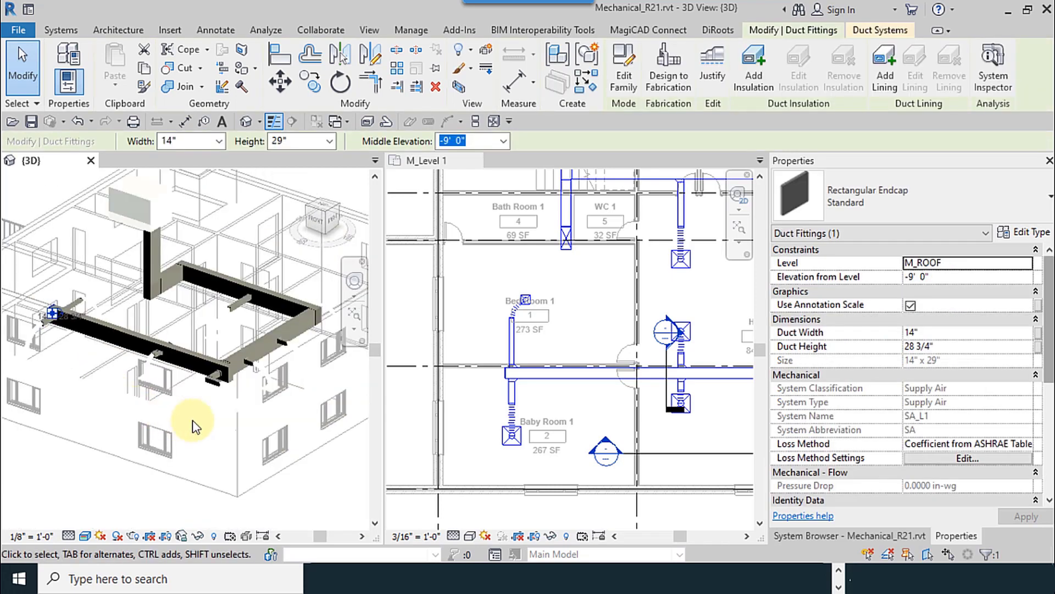
{"action": "scroll", "coordinate": [187, 395], "scroll_direction": "up", "scroll_amount": 5}
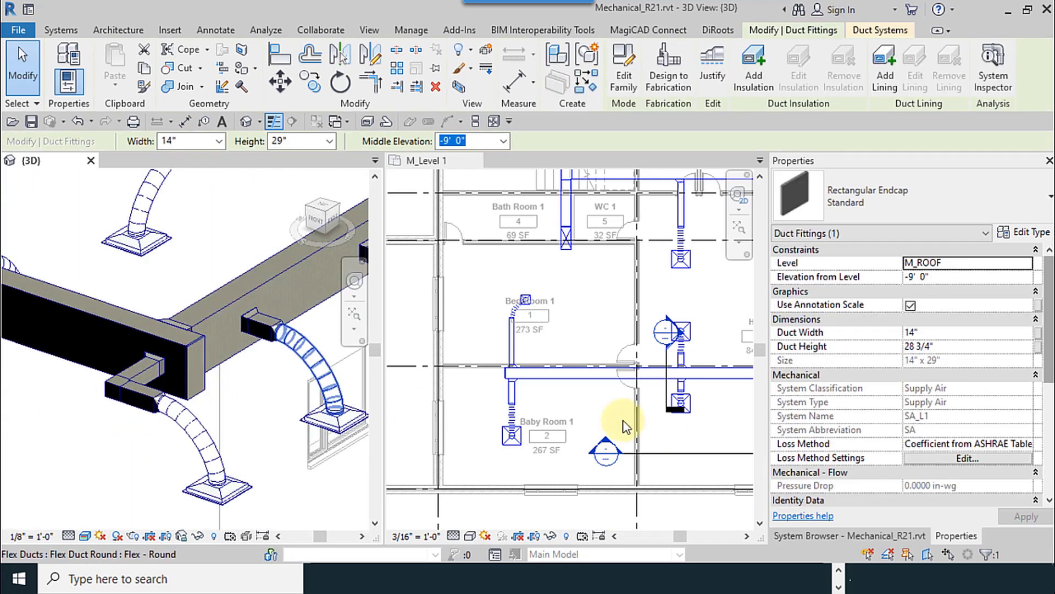
{"action": "scroll", "coordinate": [651, 415], "scroll_direction": "down", "scroll_amount": 4}
{"action": "left_click", "coordinate": [561, 432]}
{"action": "scroll", "coordinate": [650, 376], "scroll_direction": "up", "scroll_amount": 5}
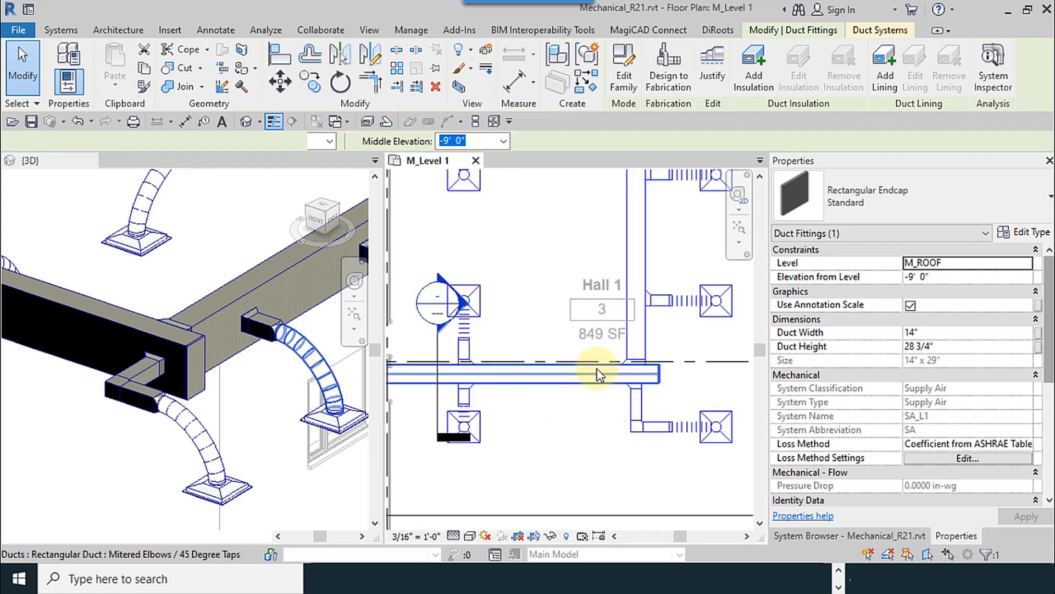
{"action": "left_click", "coordinate": [677, 383]}
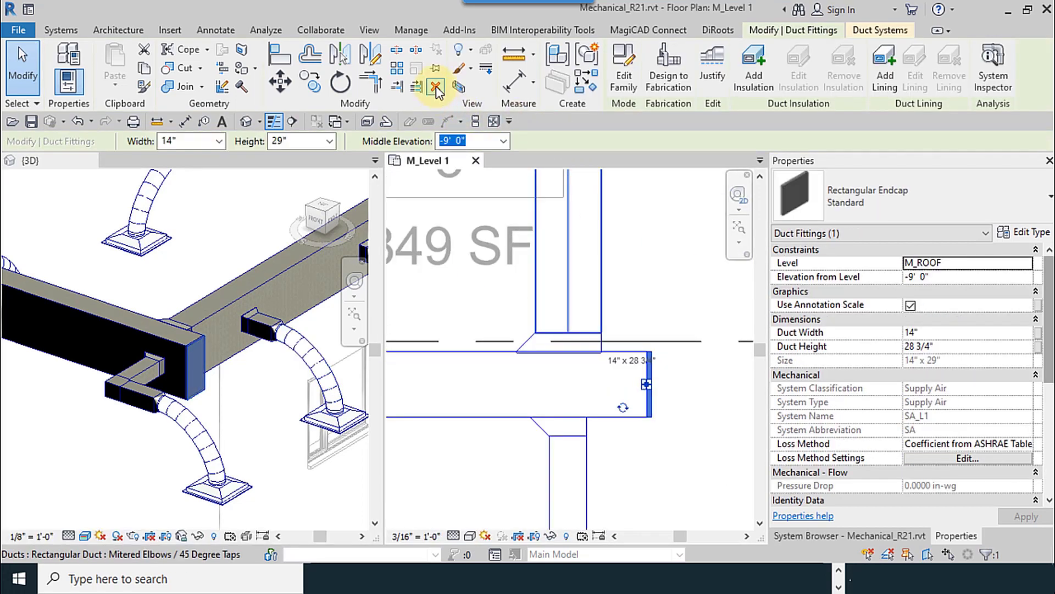
{"action": "left_click", "coordinate": [436, 87]}
Move the short 8" x 8" branch duct below Hall 1 along the lower main, away from the main's open end
{"action": "scroll", "coordinate": [669, 455], "scroll_direction": "down", "scroll_amount": 4}
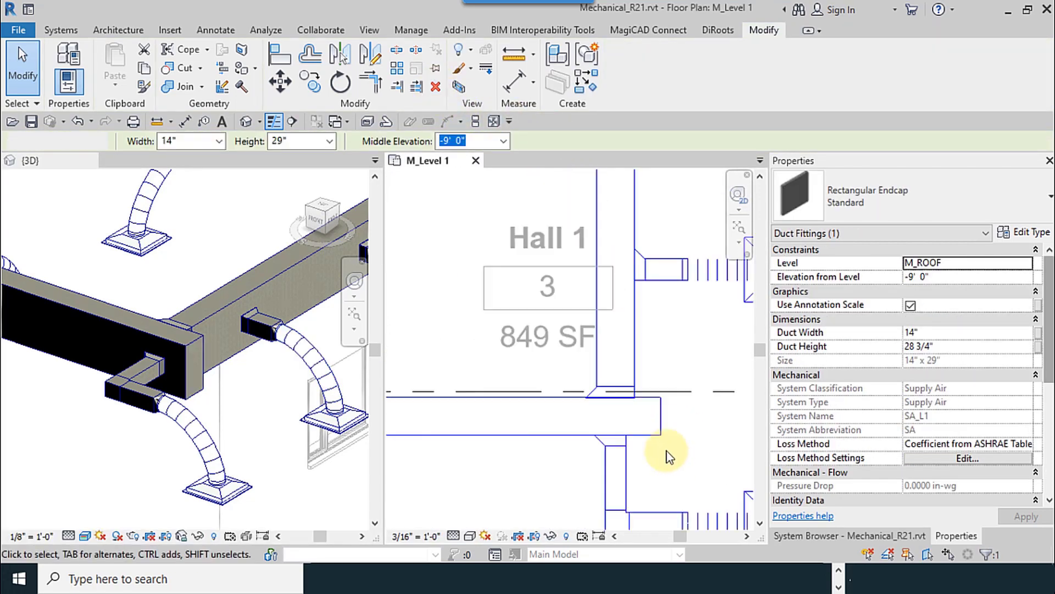
{"action": "left_click", "coordinate": [622, 455]}
{"action": "scroll", "coordinate": [622, 455], "scroll_direction": "down", "scroll_amount": 4}
{"action": "scroll", "coordinate": [623, 463], "scroll_direction": "up", "scroll_amount": 5}
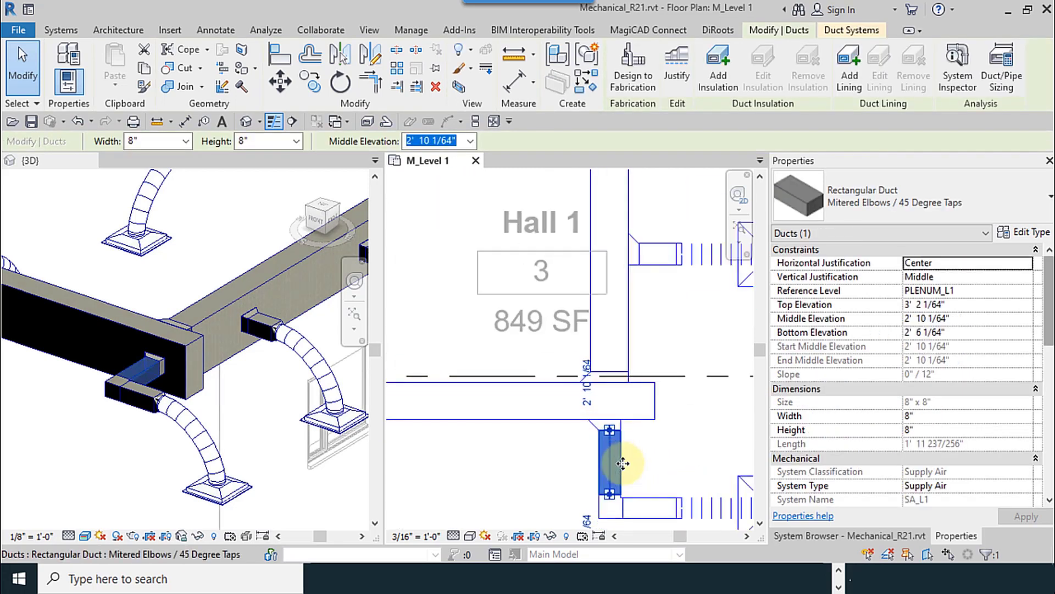
{"action": "left_click_drag", "start_coordinate": [623, 463], "coordinate": [542, 463]}
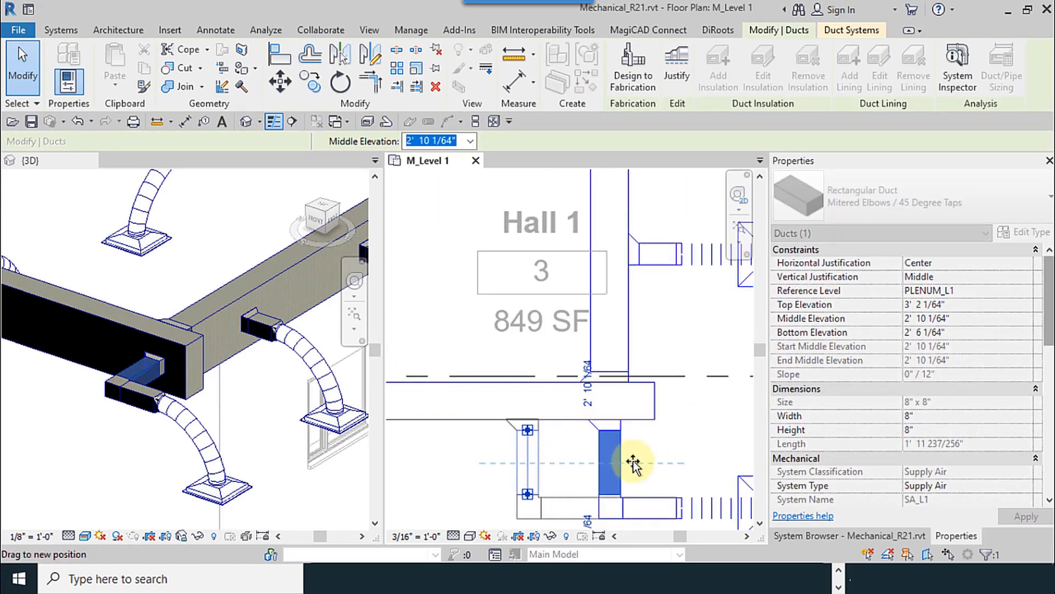
{"action": "middle_click_drag", "start_coordinate": [634, 448], "coordinate": [623, 469]}
Delete the beveled tap between the Hall 1 vertical main and the lower main, and trim both ducts into a corner elbow
{"action": "left_click", "coordinate": [622, 409]}
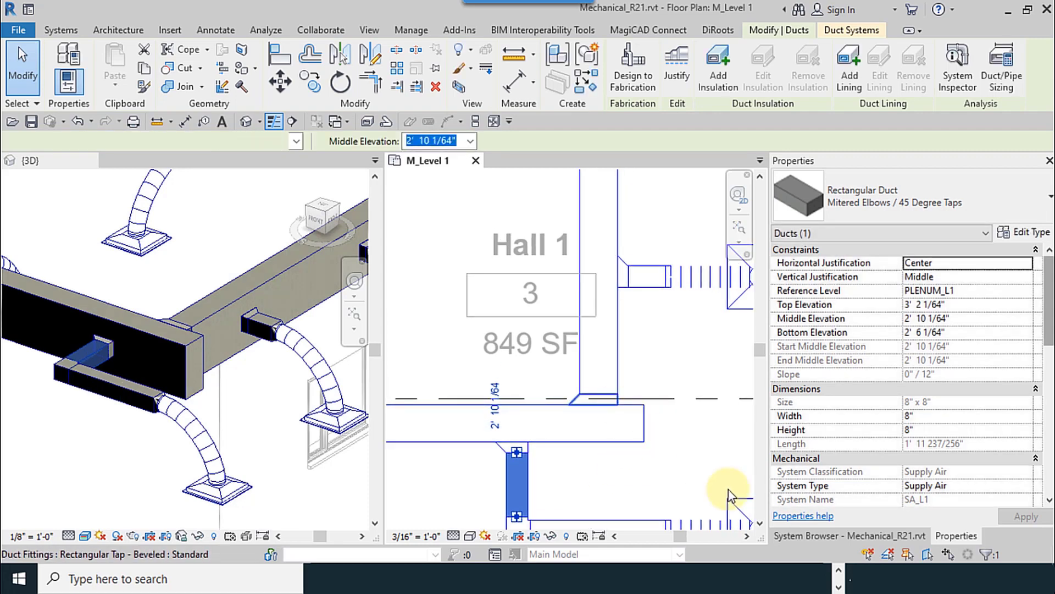
{"action": "left_click", "coordinate": [437, 87]}
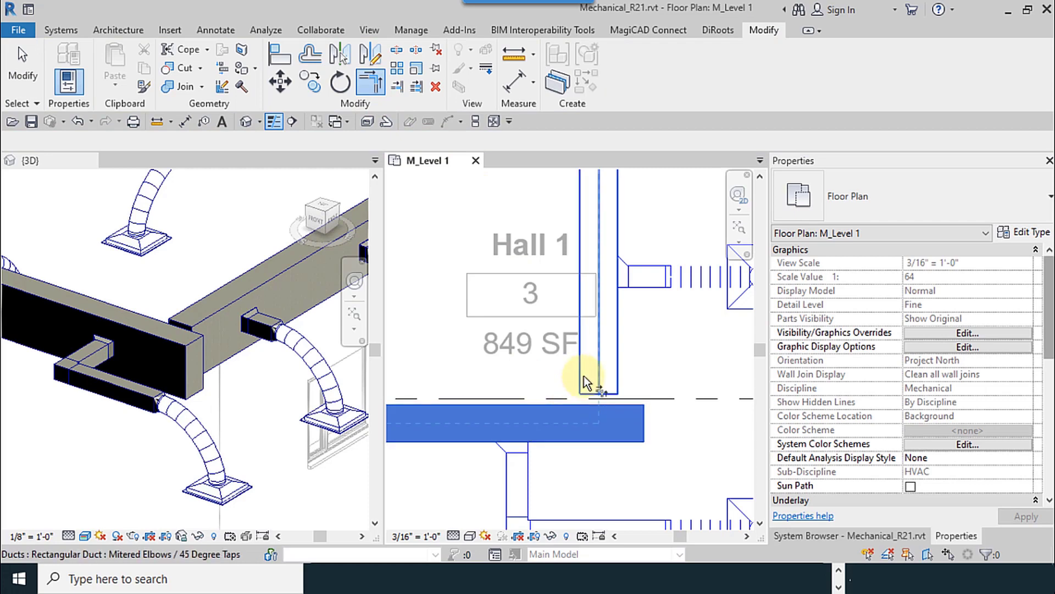
{"action": "scroll", "coordinate": [607, 466], "scroll_direction": "down", "scroll_amount": 3}
{"action": "middle_click_drag", "start_coordinate": [601, 467], "coordinate": [582, 498]}
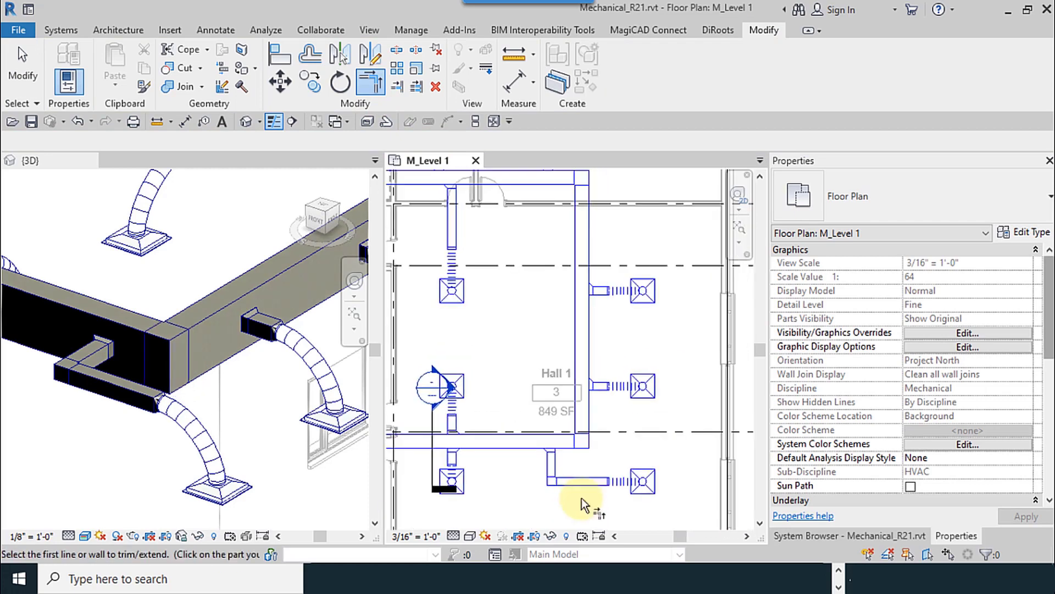
{"action": "left_click", "coordinate": [22, 66]}
Move the short 8" x 8" branch duct back along the lower main, closer to the new corner elbow
{"action": "scroll", "coordinate": [558, 459], "scroll_direction": "up", "scroll_amount": 4}
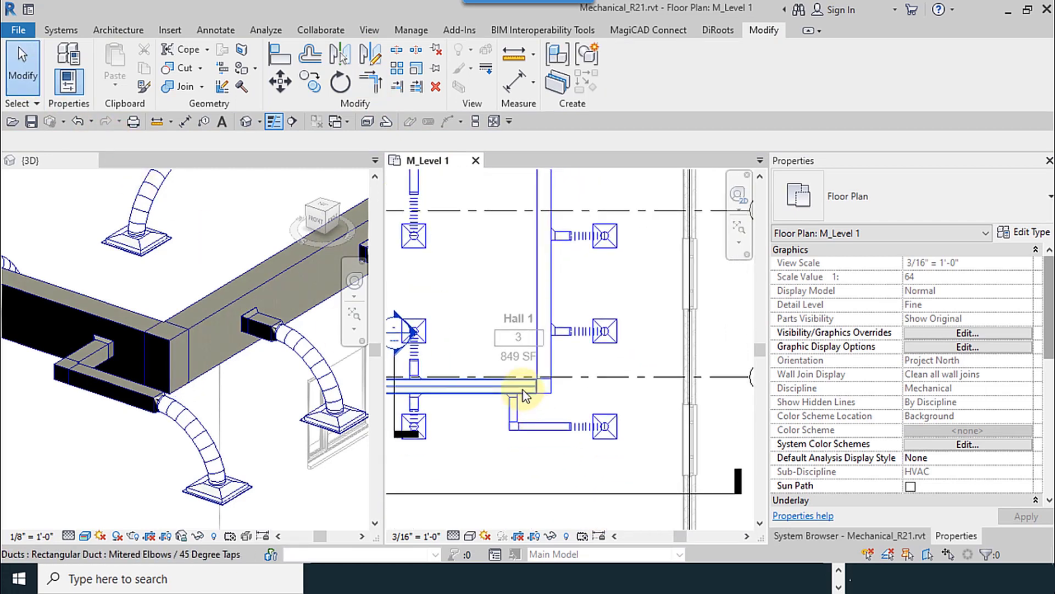
{"action": "scroll", "coordinate": [516, 426], "scroll_direction": "up", "scroll_amount": 2}
{"action": "scroll", "coordinate": [520, 427], "scroll_direction": "up", "scroll_amount": 1}
{"action": "left_click", "coordinate": [520, 427]}
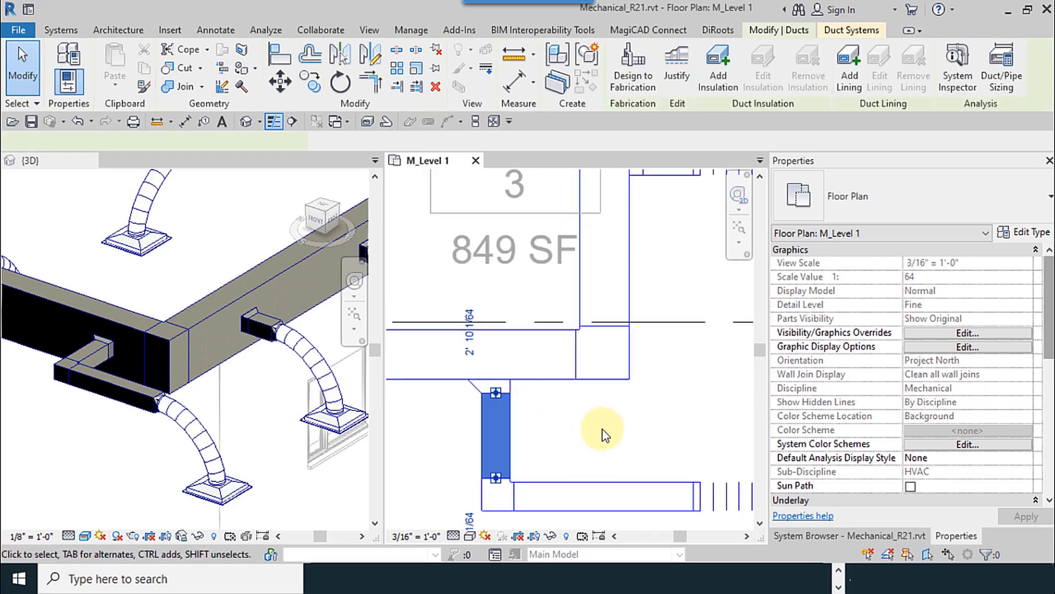
{"action": "middle_click_drag", "start_coordinate": [606, 436], "coordinate": [558, 472]}
{"action": "scroll", "coordinate": [502, 437], "scroll_direction": "down", "scroll_amount": 3}
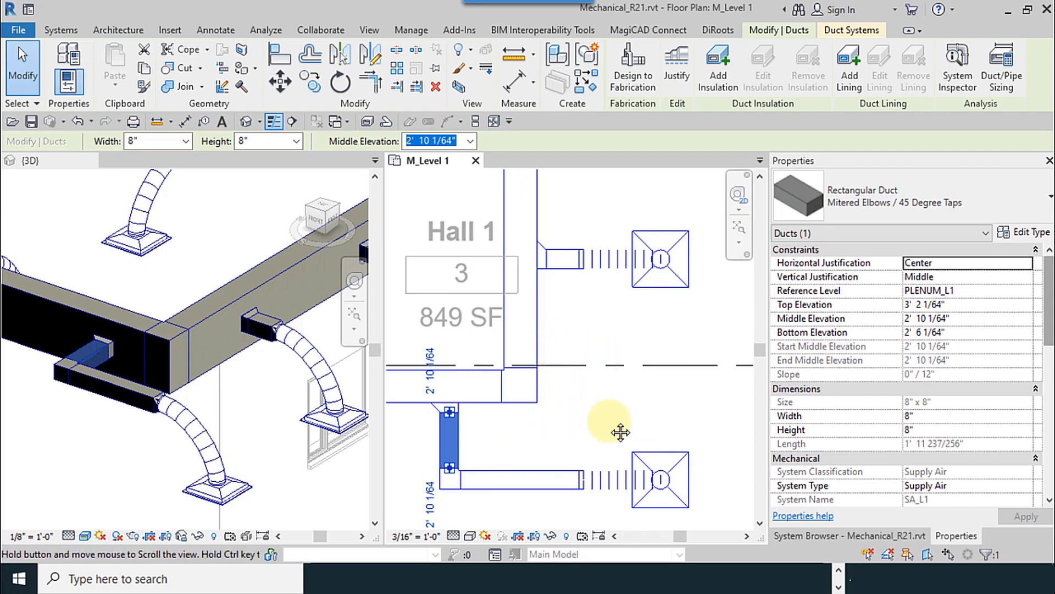
{"action": "middle_click_drag", "start_coordinate": [479, 429], "coordinate": [582, 444]}
{"action": "left_click", "coordinate": [589, 465]}
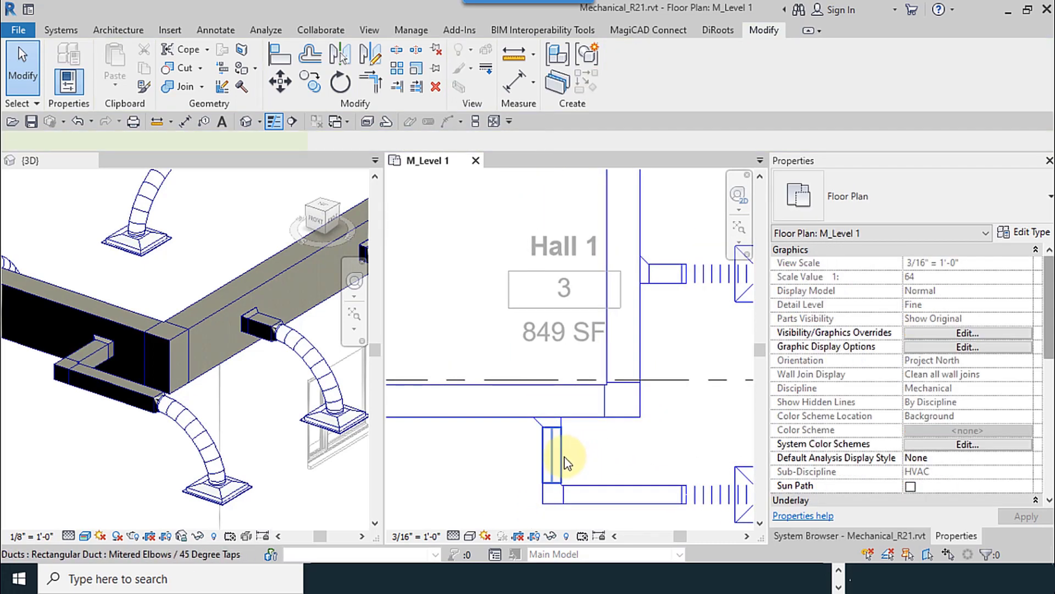
{"action": "scroll", "coordinate": [560, 455], "scroll_direction": "up", "scroll_amount": 2}
{"action": "left_click_drag", "start_coordinate": [559, 456], "coordinate": [593, 412]}
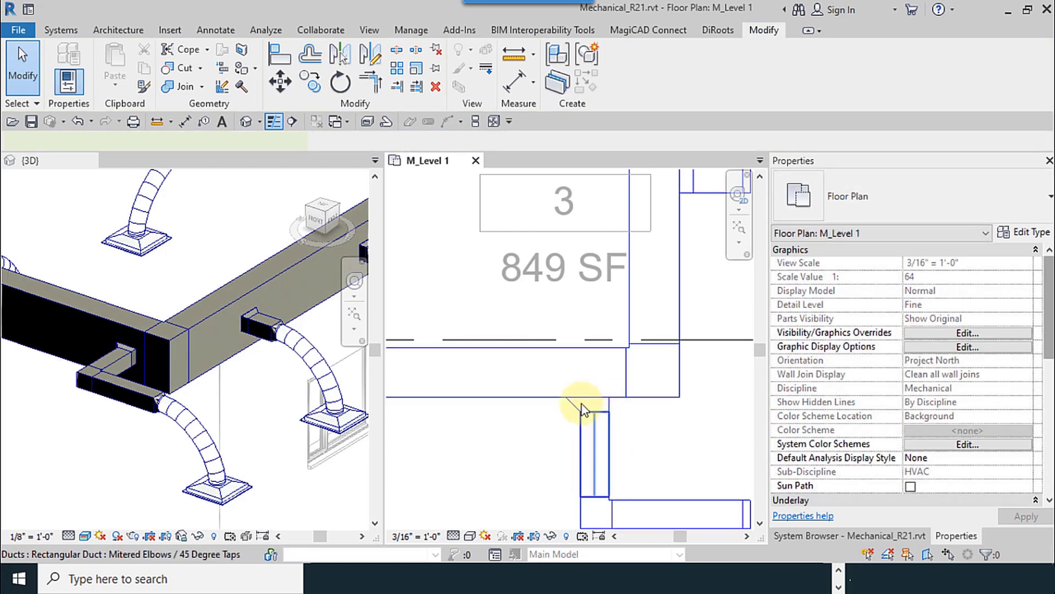
Flip the beveled tap of the branch beside the corner elbow to its opposite direction
{"action": "left_click", "coordinate": [582, 405]}
{"action": "left_click", "coordinate": [580, 409]}
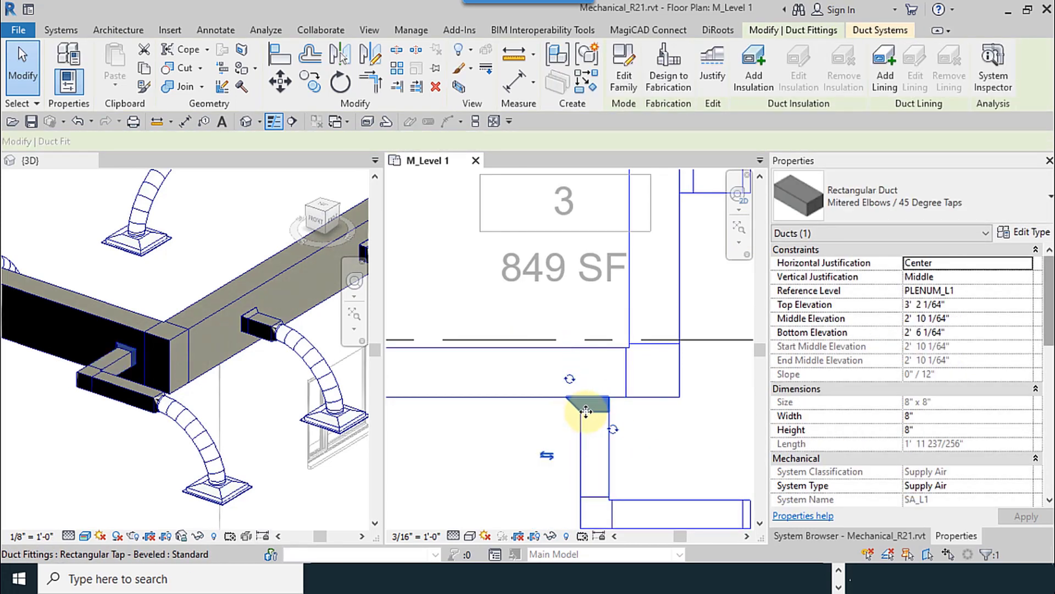
{"action": "left_click", "coordinate": [550, 455]}
{"action": "scroll", "coordinate": [549, 467], "scroll_direction": "down", "scroll_amount": 4}
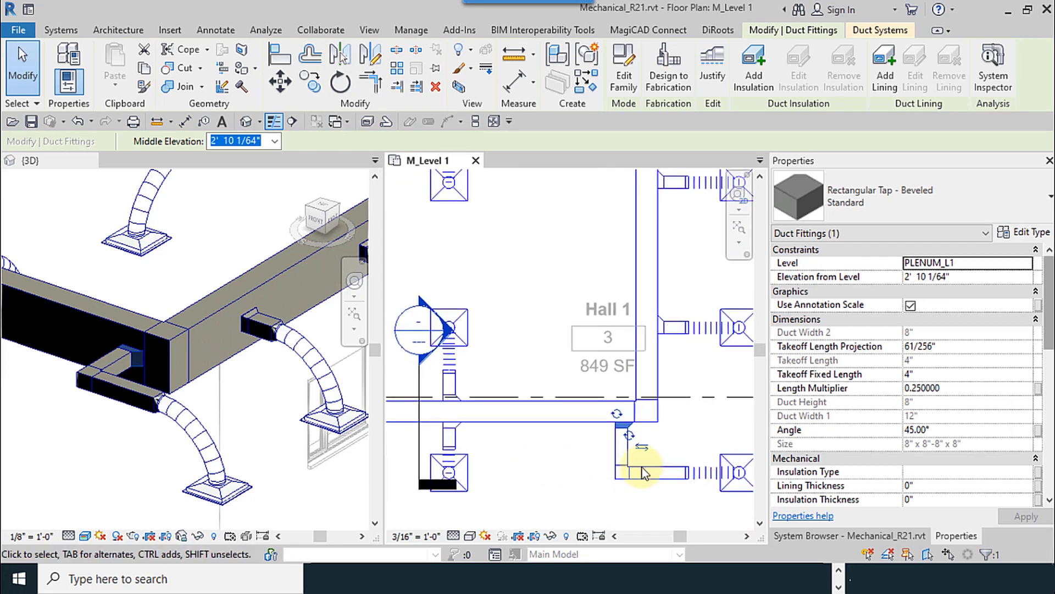
{"action": "left_click", "coordinate": [668, 441]}
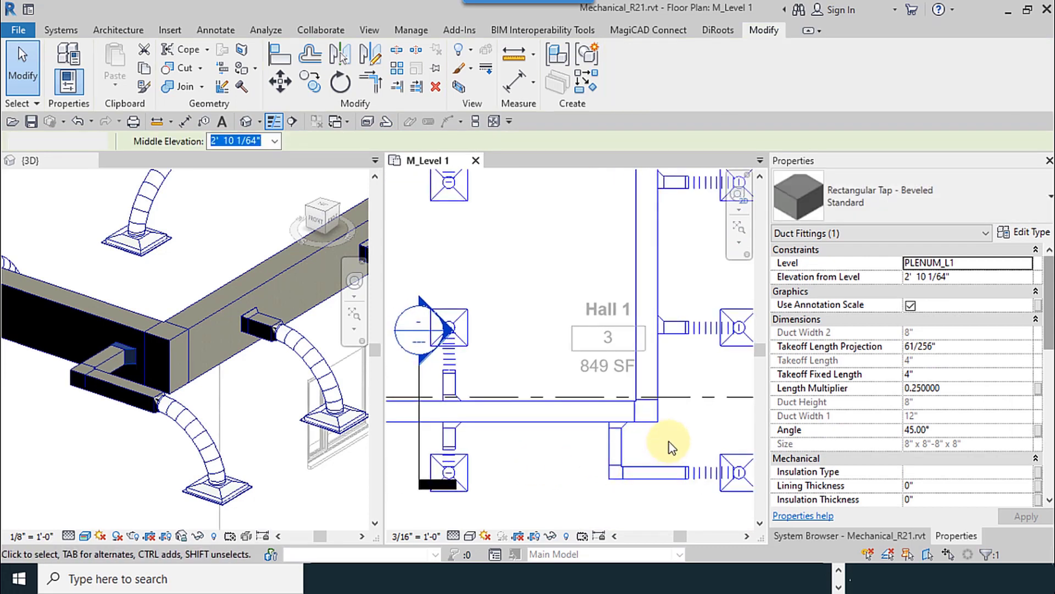
Review the supply loop in both views and examine where the riser duct meets the walls of Bath Room 1 and WC 1
{"action": "middle_click_drag", "start_coordinate": [521, 486], "coordinate": [560, 478]}
{"action": "scroll", "coordinate": [599, 495], "scroll_direction": "down", "scroll_amount": 3}
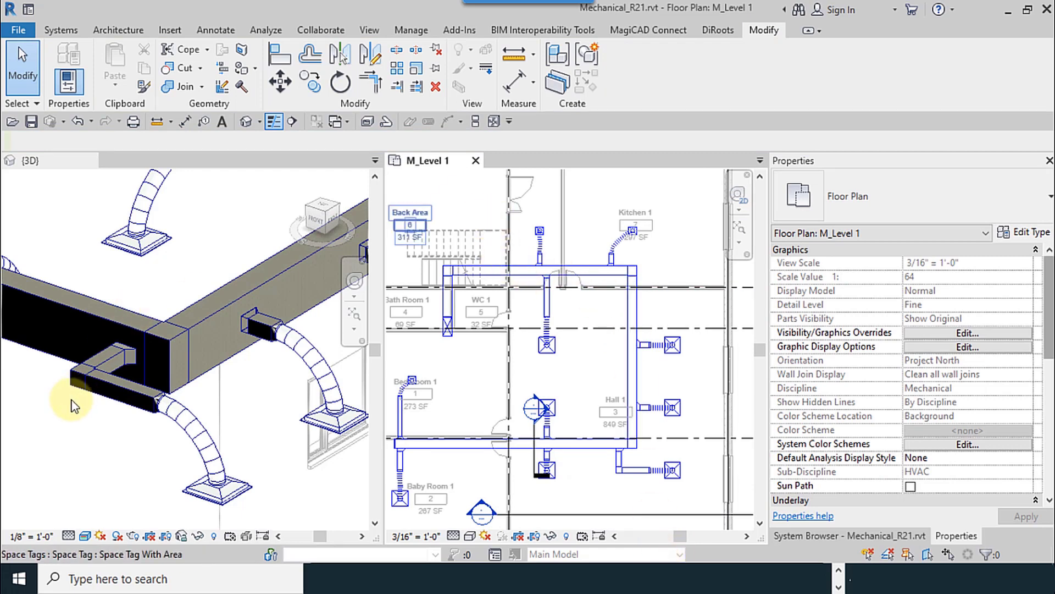
{"action": "scroll", "coordinate": [71, 401], "scroll_direction": "down", "scroll_amount": 5}
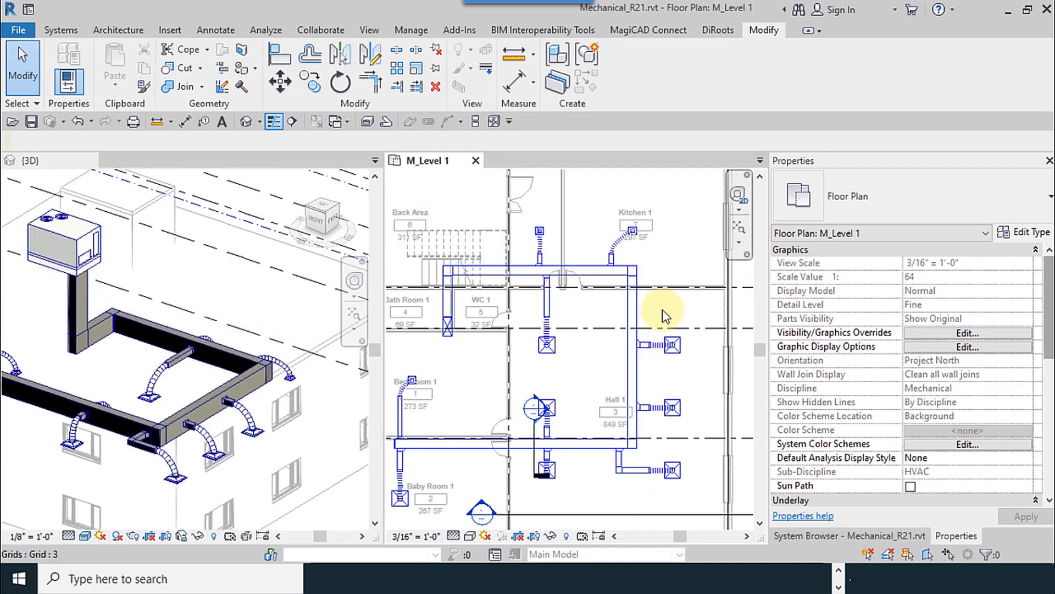
{"action": "scroll", "coordinate": [665, 309], "scroll_direction": "down", "scroll_amount": 3}
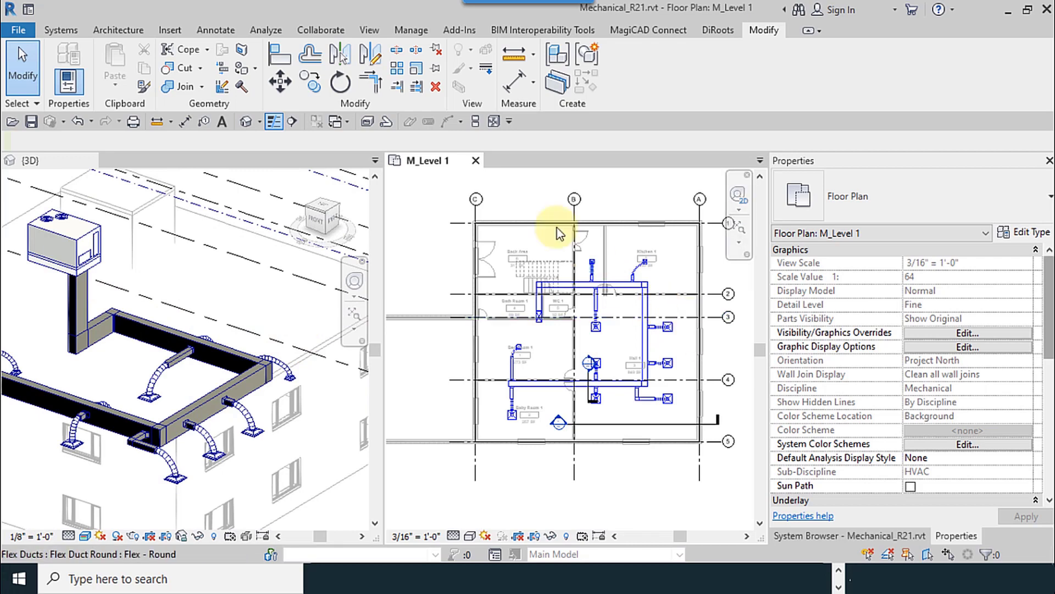
{"action": "scroll", "coordinate": [546, 280], "scroll_direction": "up", "scroll_amount": 6}
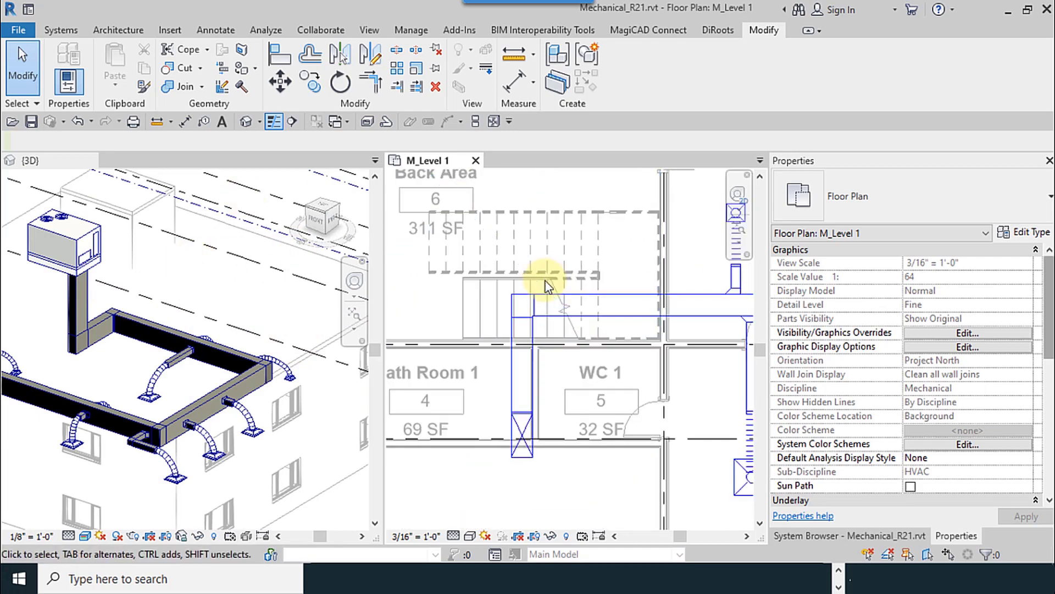
{"action": "scroll", "coordinate": [58, 291], "scroll_direction": "up", "scroll_amount": 3}
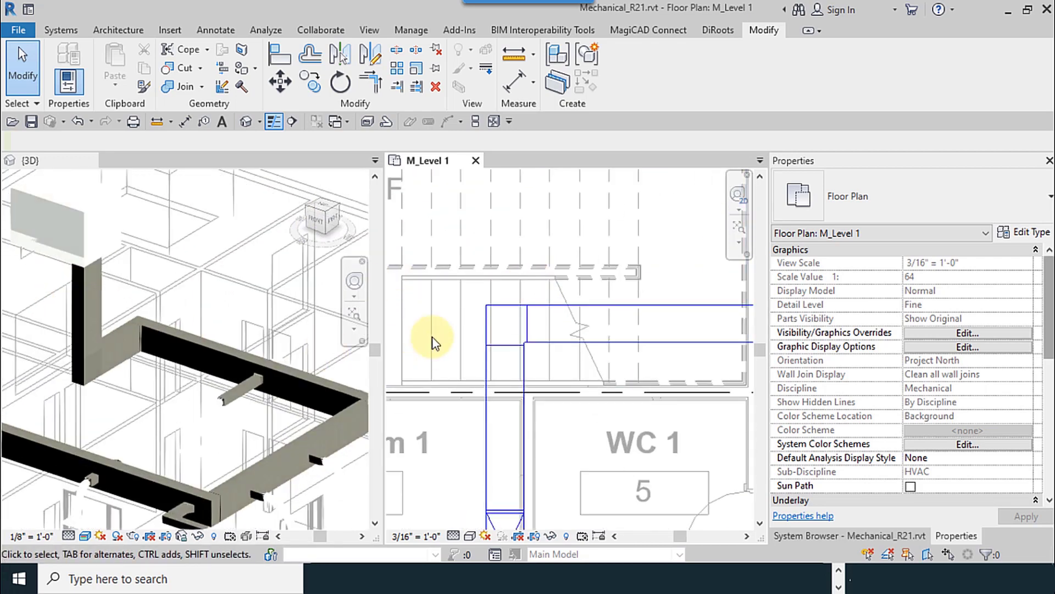
{"action": "scroll", "coordinate": [433, 337], "scroll_direction": "down", "scroll_amount": 2}
{"action": "scroll", "coordinate": [470, 401], "scroll_direction": "up", "scroll_amount": 2}
{"action": "scroll", "coordinate": [470, 401], "scroll_direction": "up", "scroll_amount": 2}
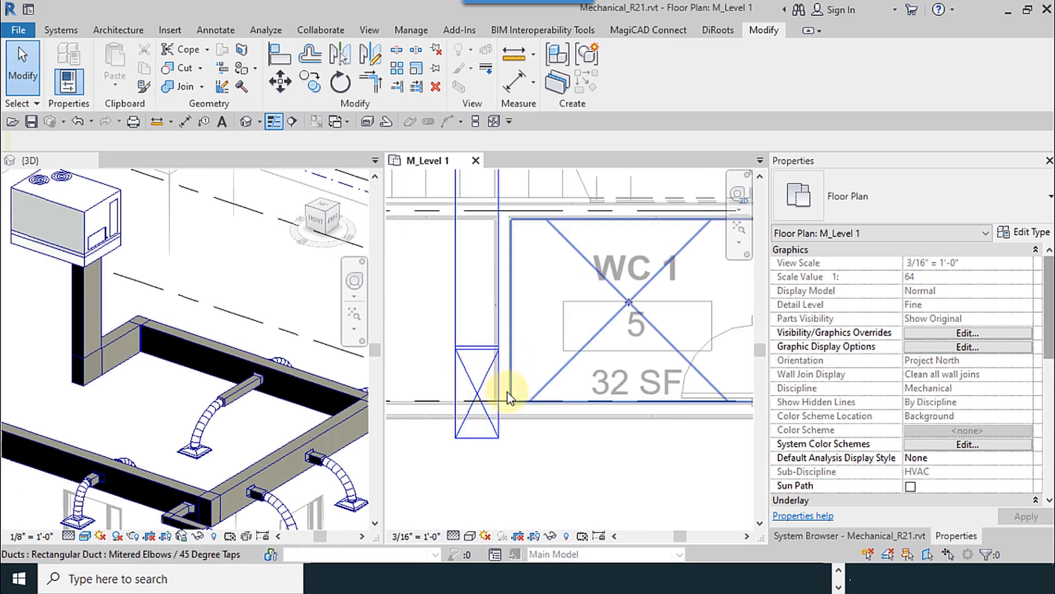
{"action": "scroll", "coordinate": [539, 478], "scroll_direction": "down", "scroll_amount": 3}
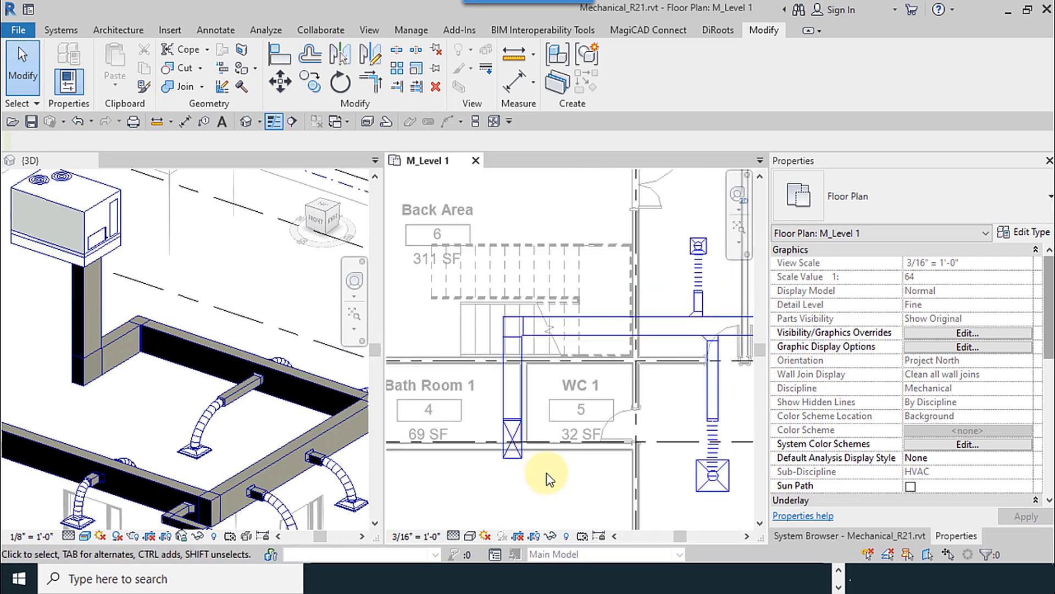
{"action": "scroll", "coordinate": [549, 480], "scroll_direction": "up", "scroll_amount": 4}
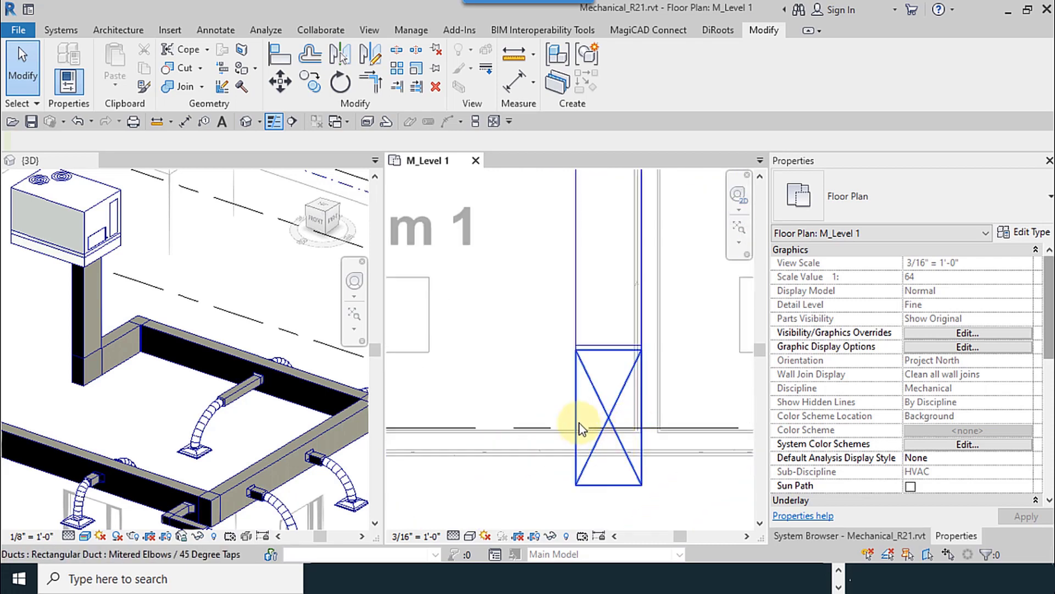
{"action": "scroll", "coordinate": [603, 483], "scroll_direction": "down", "scroll_amount": 4}
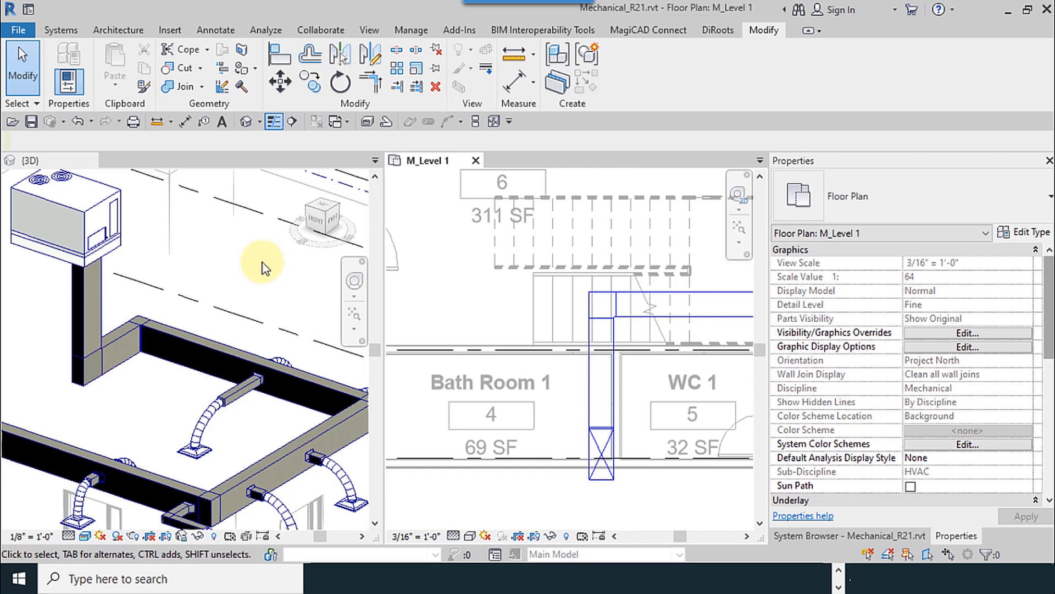
Orient the 3D view to the top, select the rooftop unit with its riser, and nudge them north toward grid line 2
{"action": "left_click", "coordinate": [318, 209]}
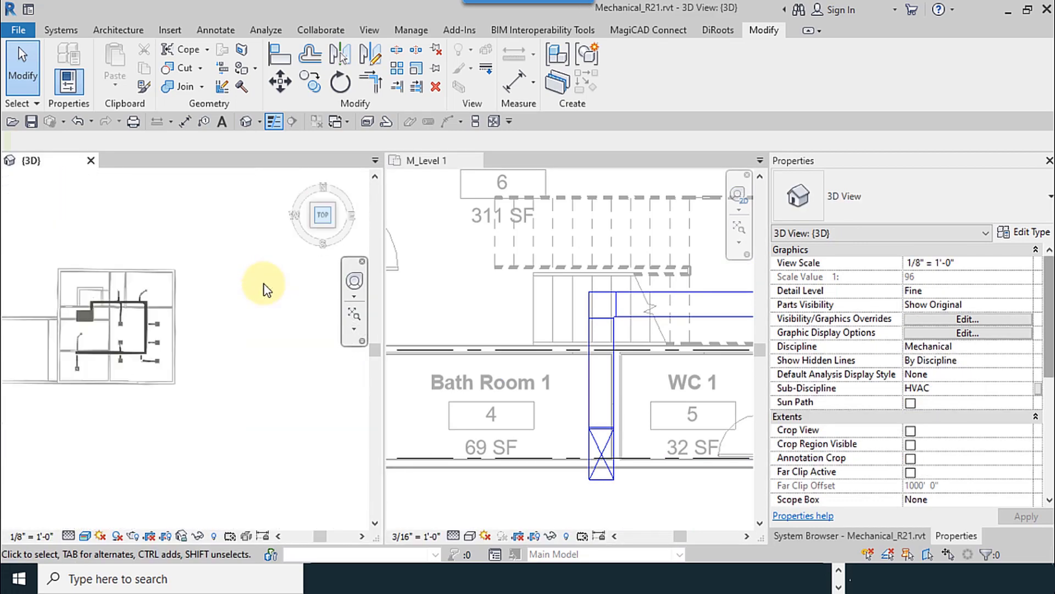
{"action": "scroll", "coordinate": [192, 360], "scroll_direction": "up", "scroll_amount": 3}
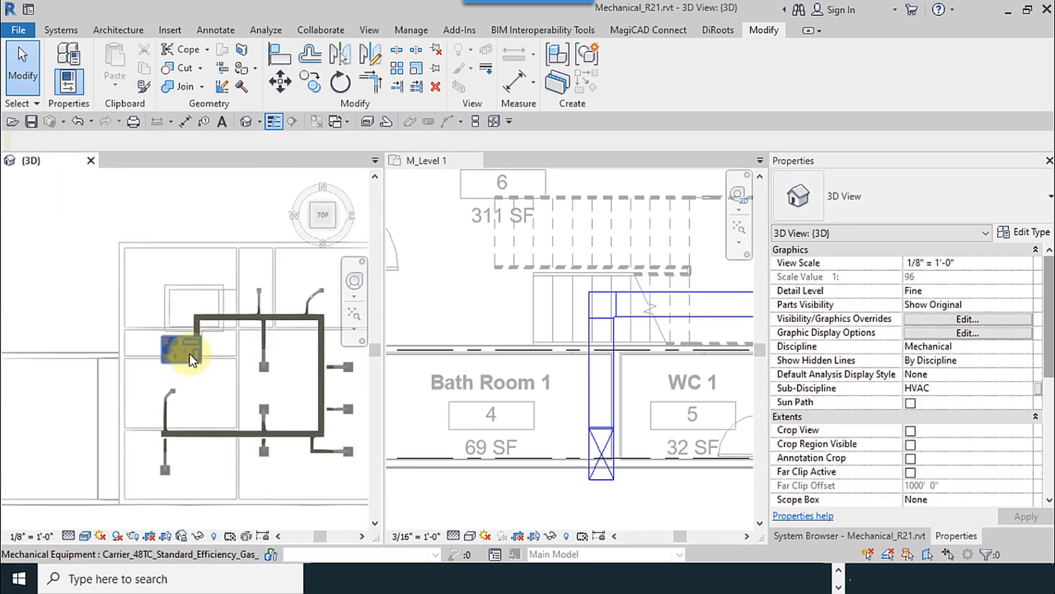
{"action": "scroll", "coordinate": [150, 323], "scroll_direction": "up", "scroll_amount": 5}
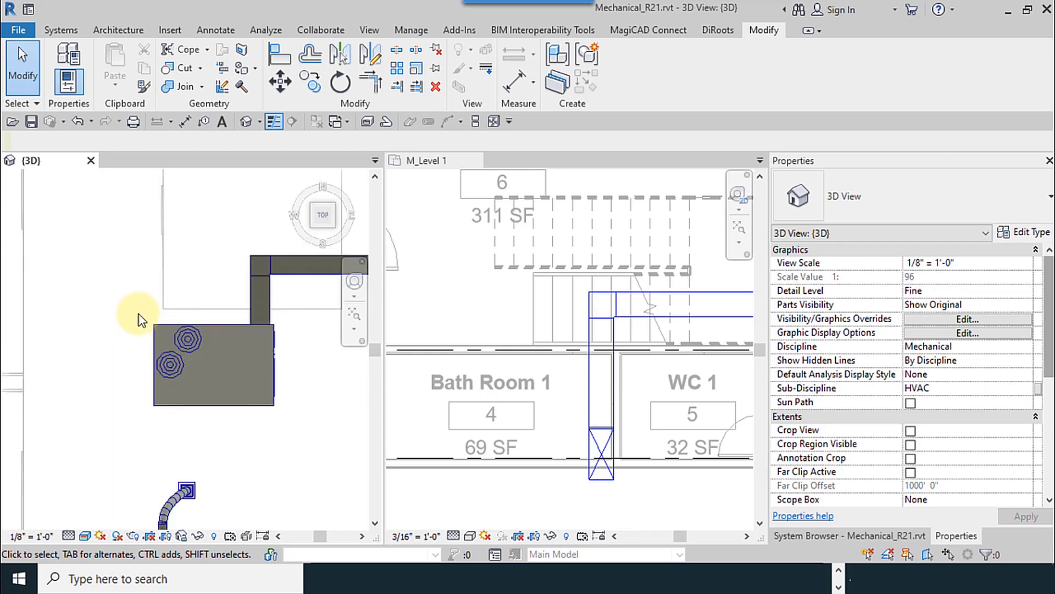
{"action": "left_click_drag", "start_coordinate": [139, 314], "coordinate": [293, 421]}
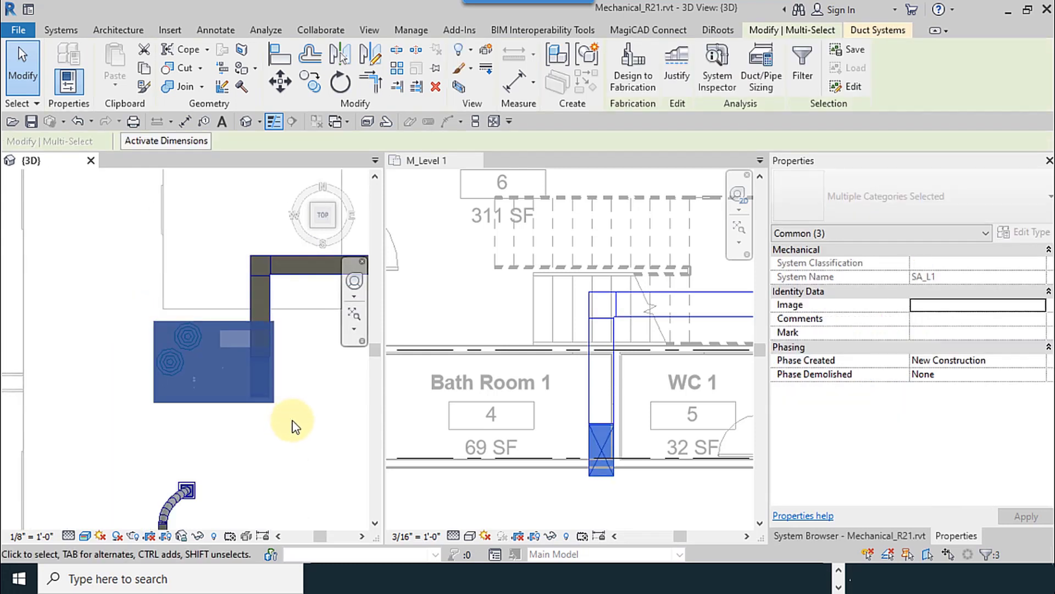
{"action": "key", "text": "Up"}
{"action": "key", "text": "Up"}
{"action": "key", "text": "Up"}
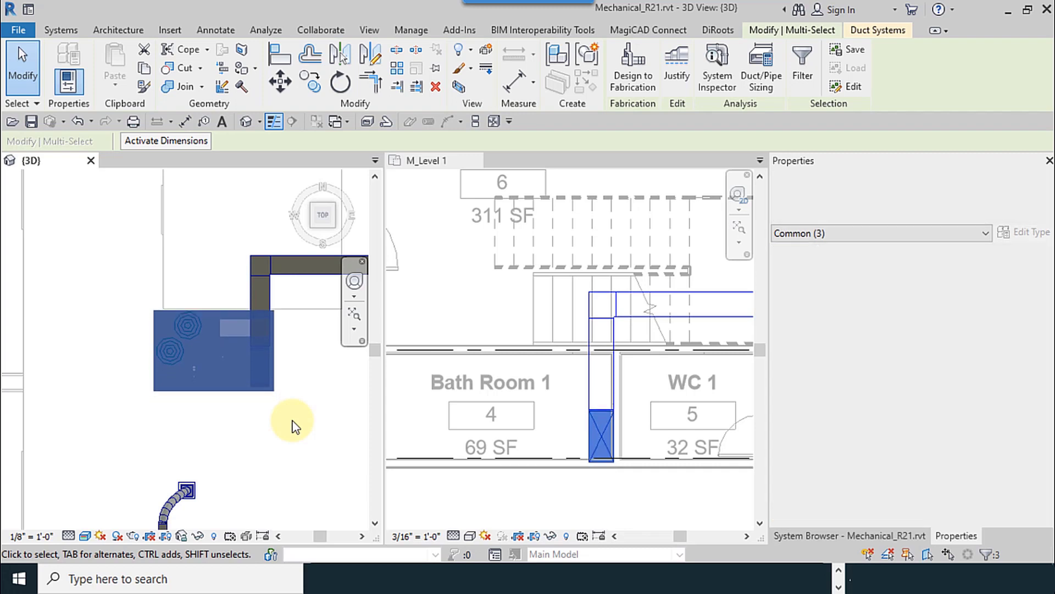
Fine-tune the rooftop unit and riser position westward and northward so the riser sits inside the Bath Room 1 corner, clear of the walls
{"action": "scroll", "coordinate": [605, 456], "scroll_direction": "up", "scroll_amount": 5}
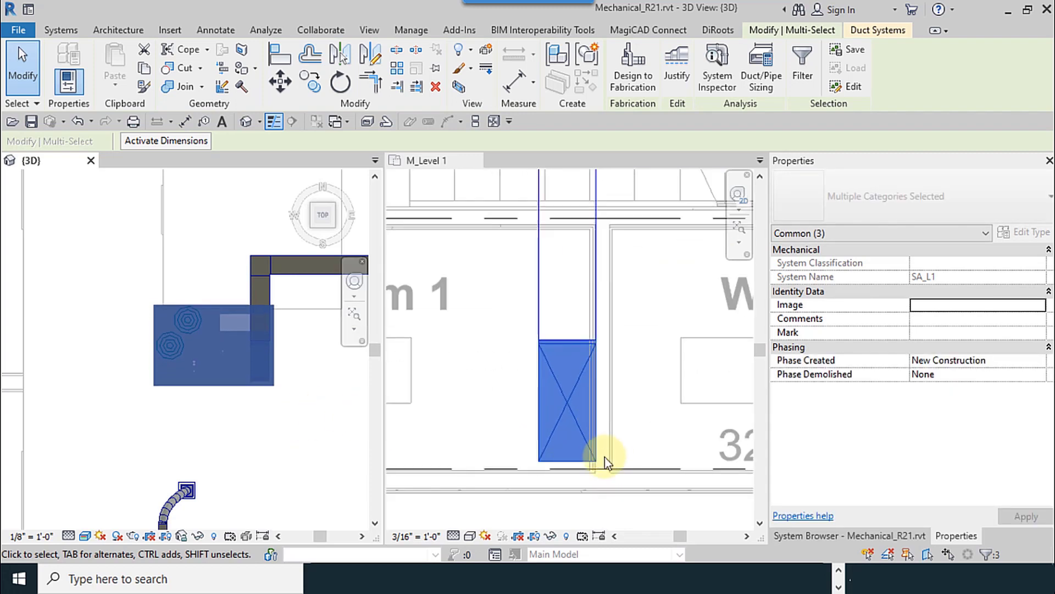
{"action": "key", "text": "Left"}
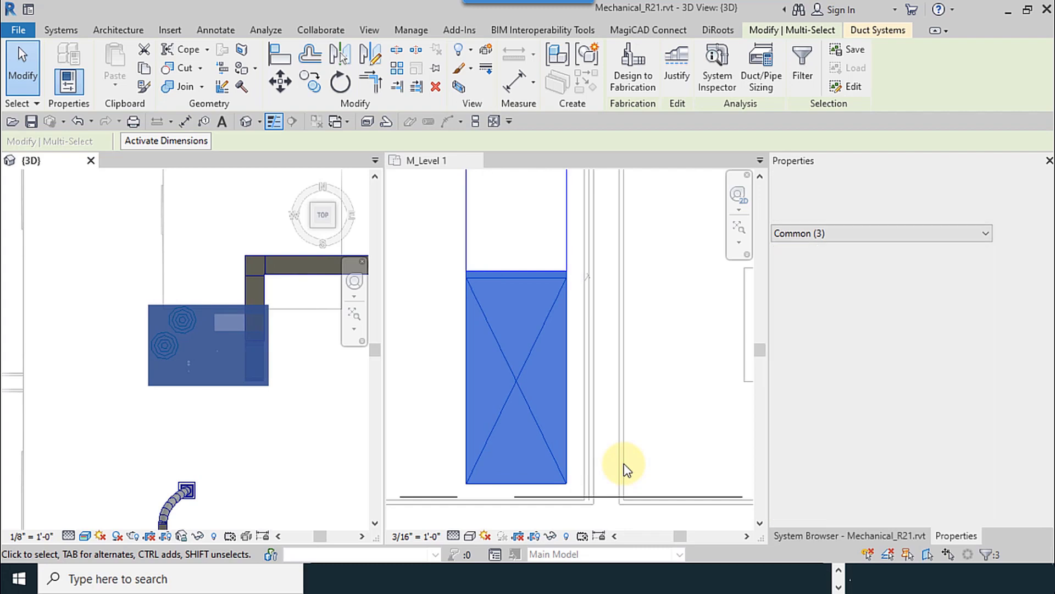
{"action": "key", "text": "Down"}
{"action": "scroll", "coordinate": [569, 500], "scroll_direction": "up", "scroll_amount": 4}
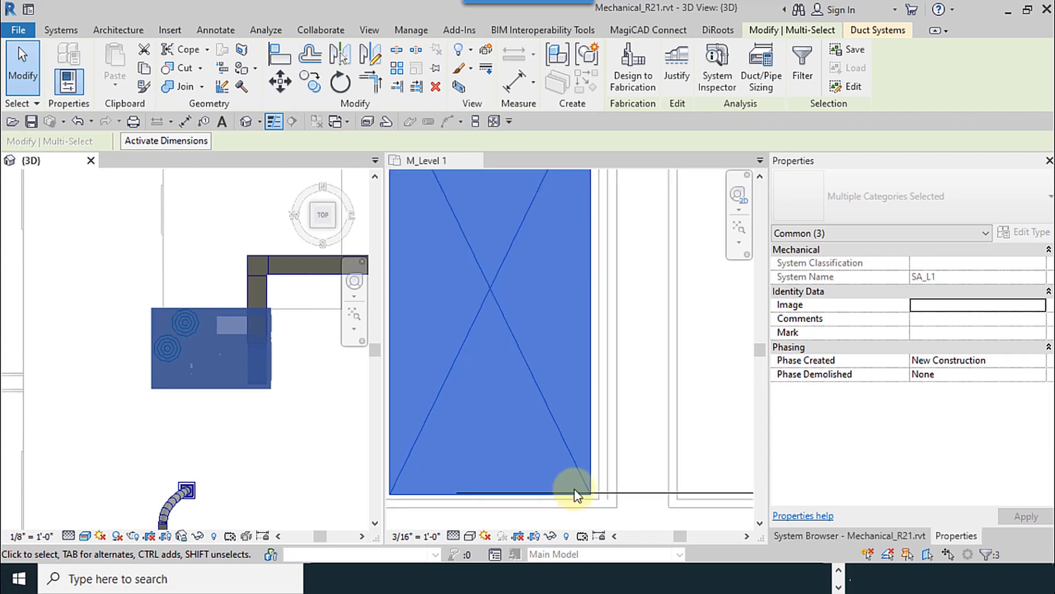
{"action": "scroll", "coordinate": [230, 375], "scroll_direction": "up", "scroll_amount": 3}
{"action": "scroll", "coordinate": [229, 375], "scroll_direction": "up", "scroll_amount": 3}
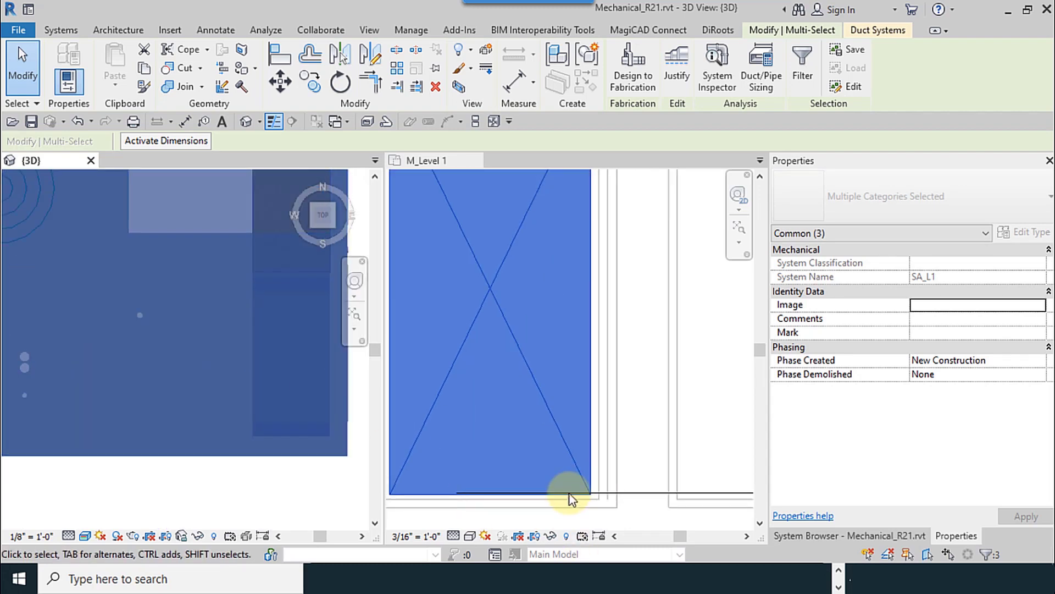
{"action": "key", "text": "Up"}
{"action": "scroll", "coordinate": [537, 469], "scroll_direction": "down", "scroll_amount": 5}
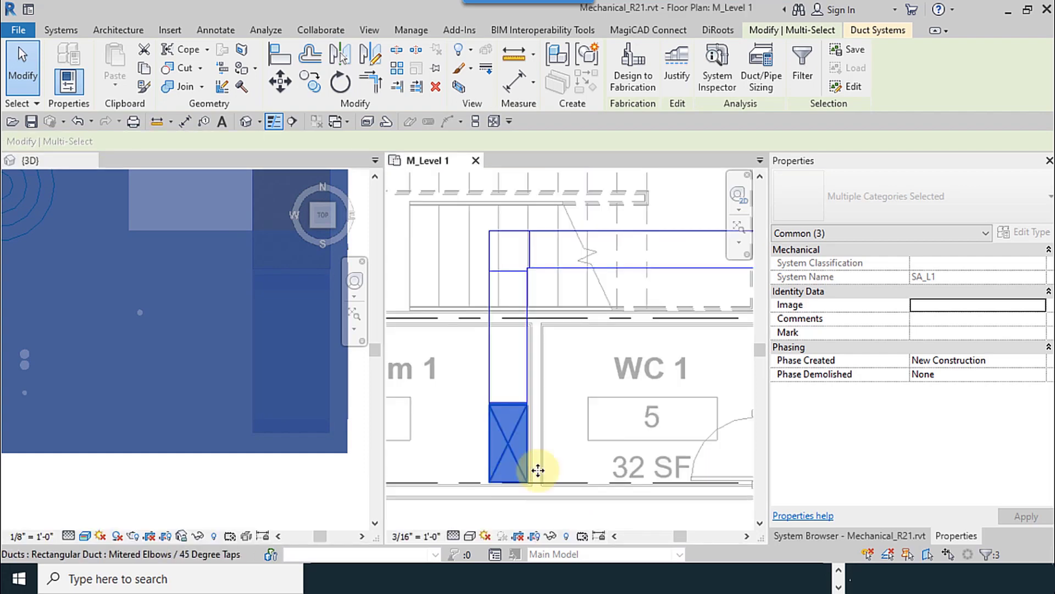
{"action": "scroll", "coordinate": [509, 384], "scroll_direction": "down", "scroll_amount": 2}
{"action": "scroll", "coordinate": [508, 385], "scroll_direction": "down", "scroll_amount": 3}
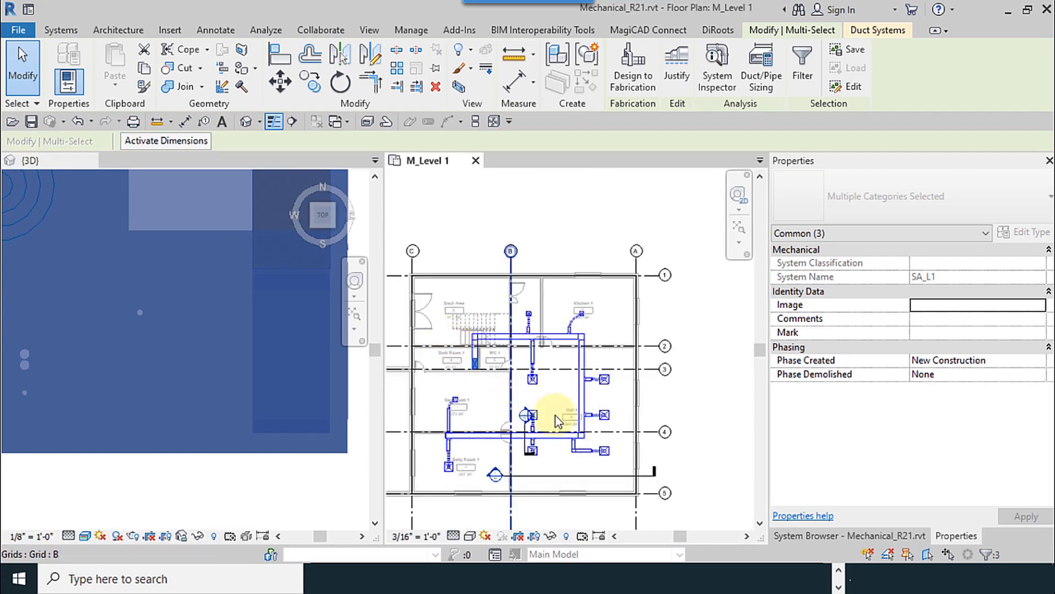
{"action": "scroll", "coordinate": [605, 391], "scroll_direction": "down", "scroll_amount": 3}
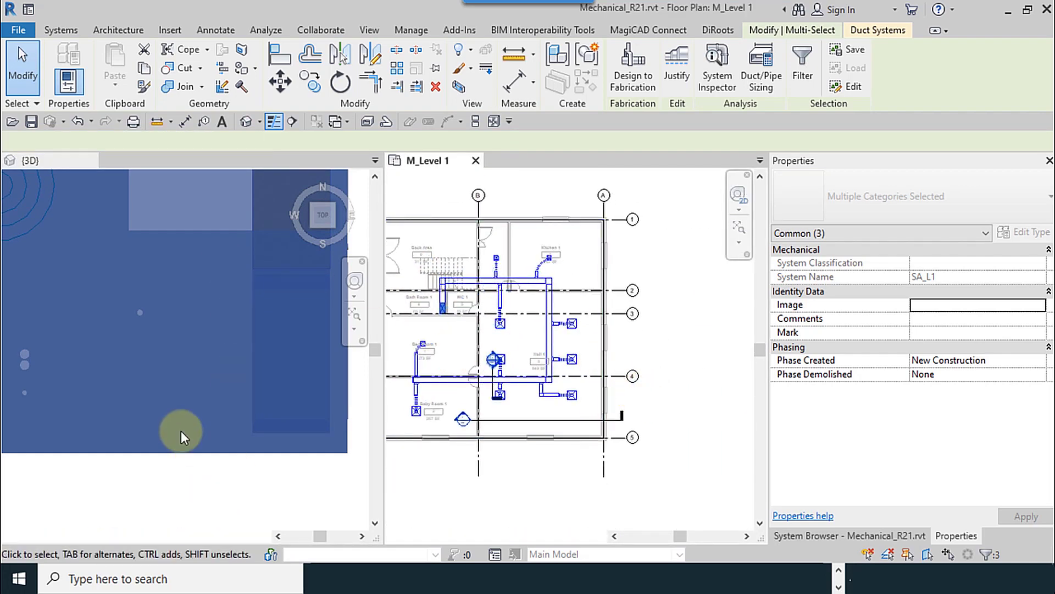
Clear the rooftop unit selection, orient the 3D view obliquely, and select the entire connected supply duct network, including the rooftop unit and air terminals
{"action": "scroll", "coordinate": [182, 431], "scroll_direction": "down", "scroll_amount": 5}
{"action": "middle_click_drag", "start_coordinate": [293, 466], "coordinate": [259, 472], "text": "shift"}
{"action": "key", "text": "Escape"}
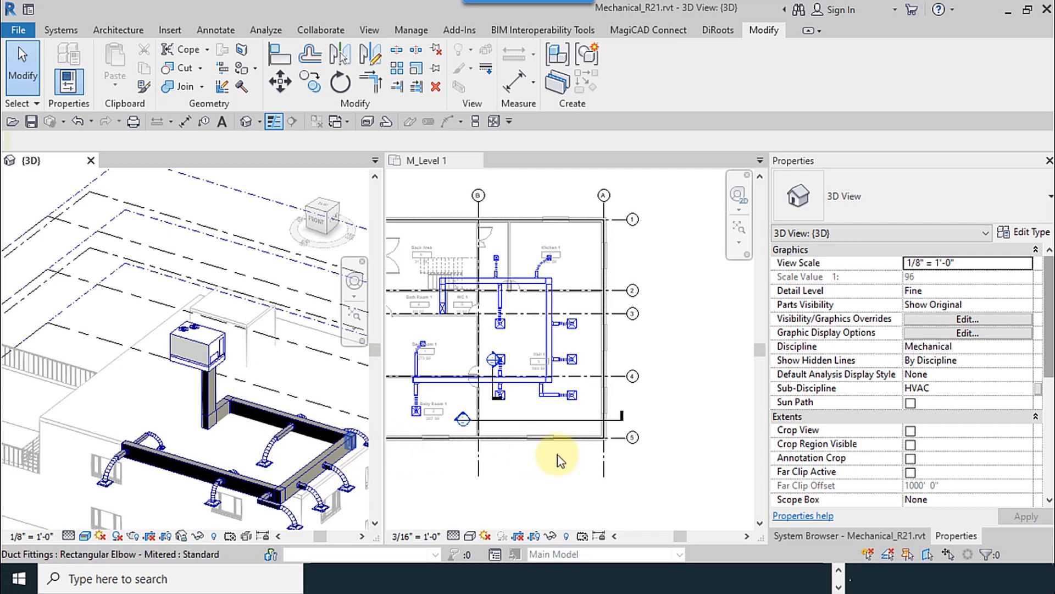
{"action": "middle_click_drag", "start_coordinate": [108, 347], "coordinate": [160, 424], "text": "shift"}
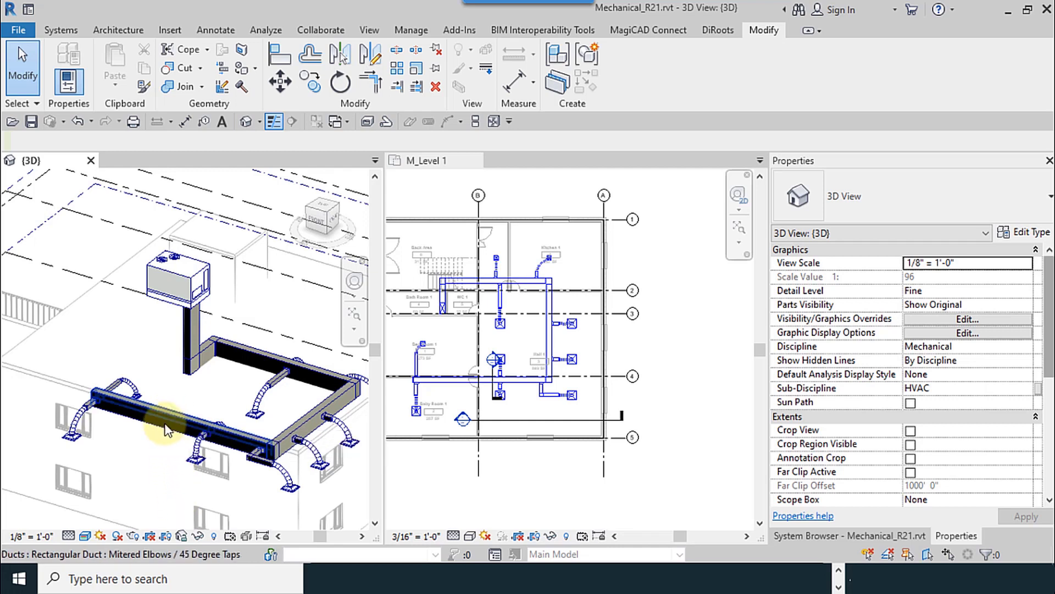
{"action": "key", "text": "Tab"}
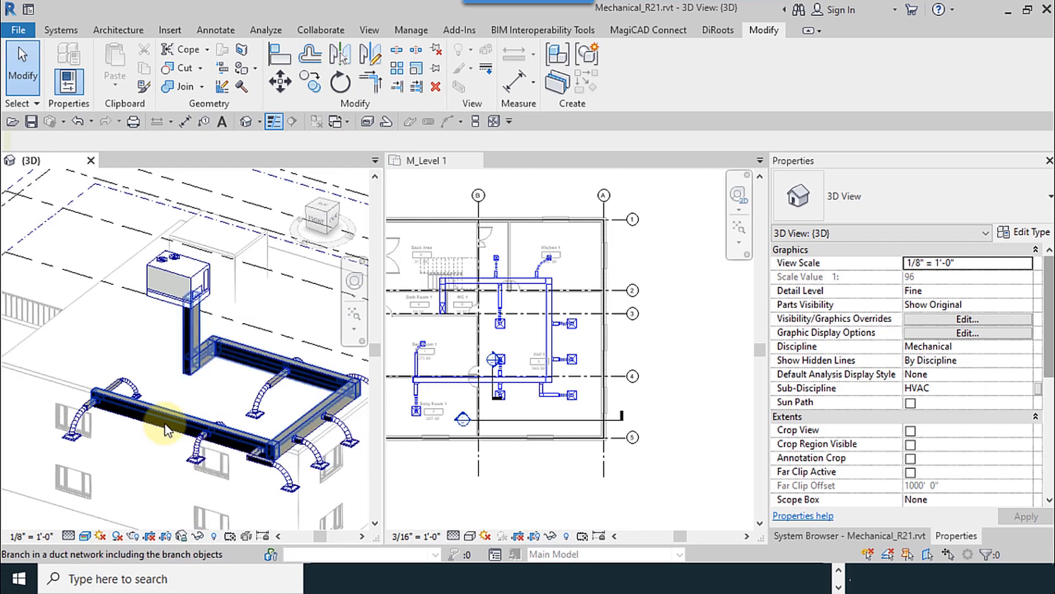
{"action": "key", "text": "Tab"}
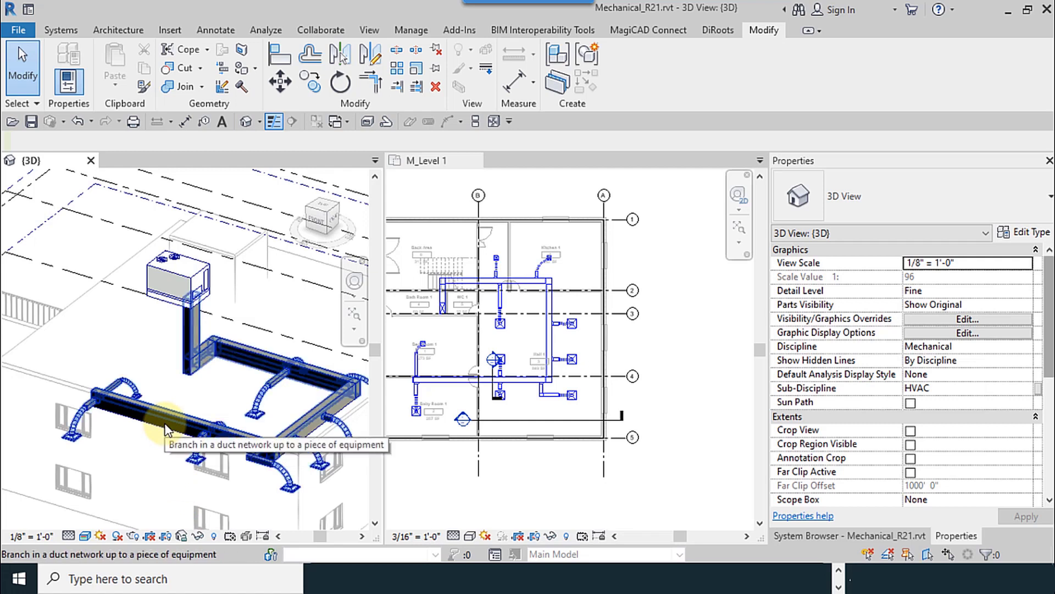
{"action": "key", "text": "Tab"}
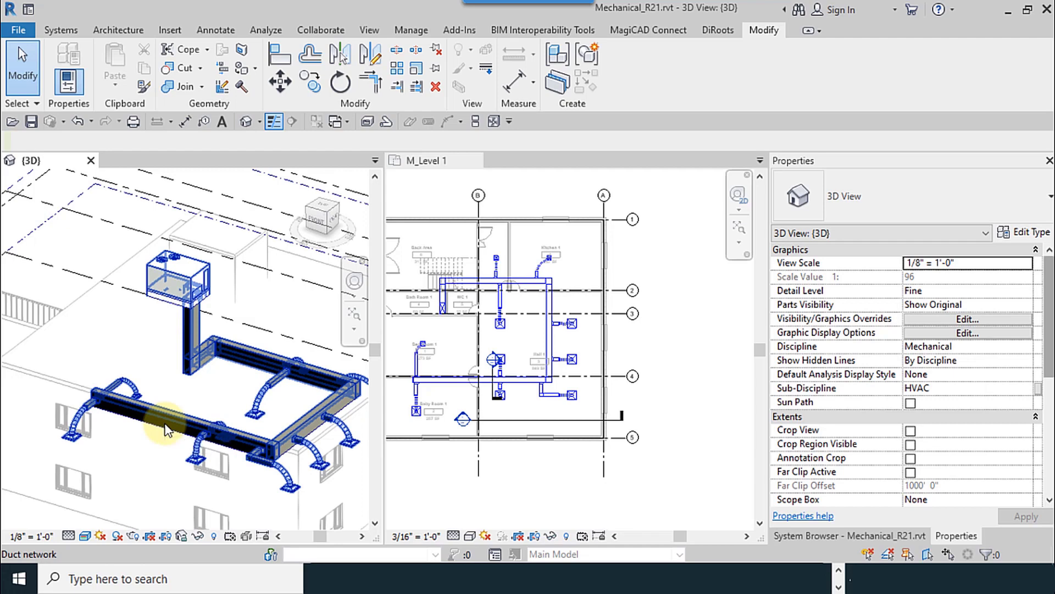
{"action": "left_click", "coordinate": [166, 430]}
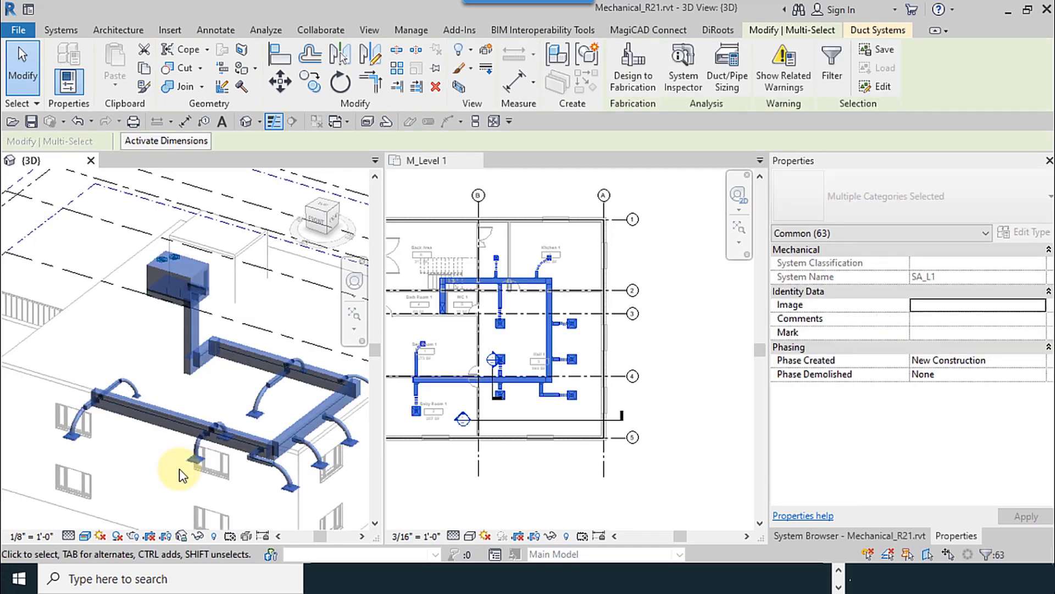